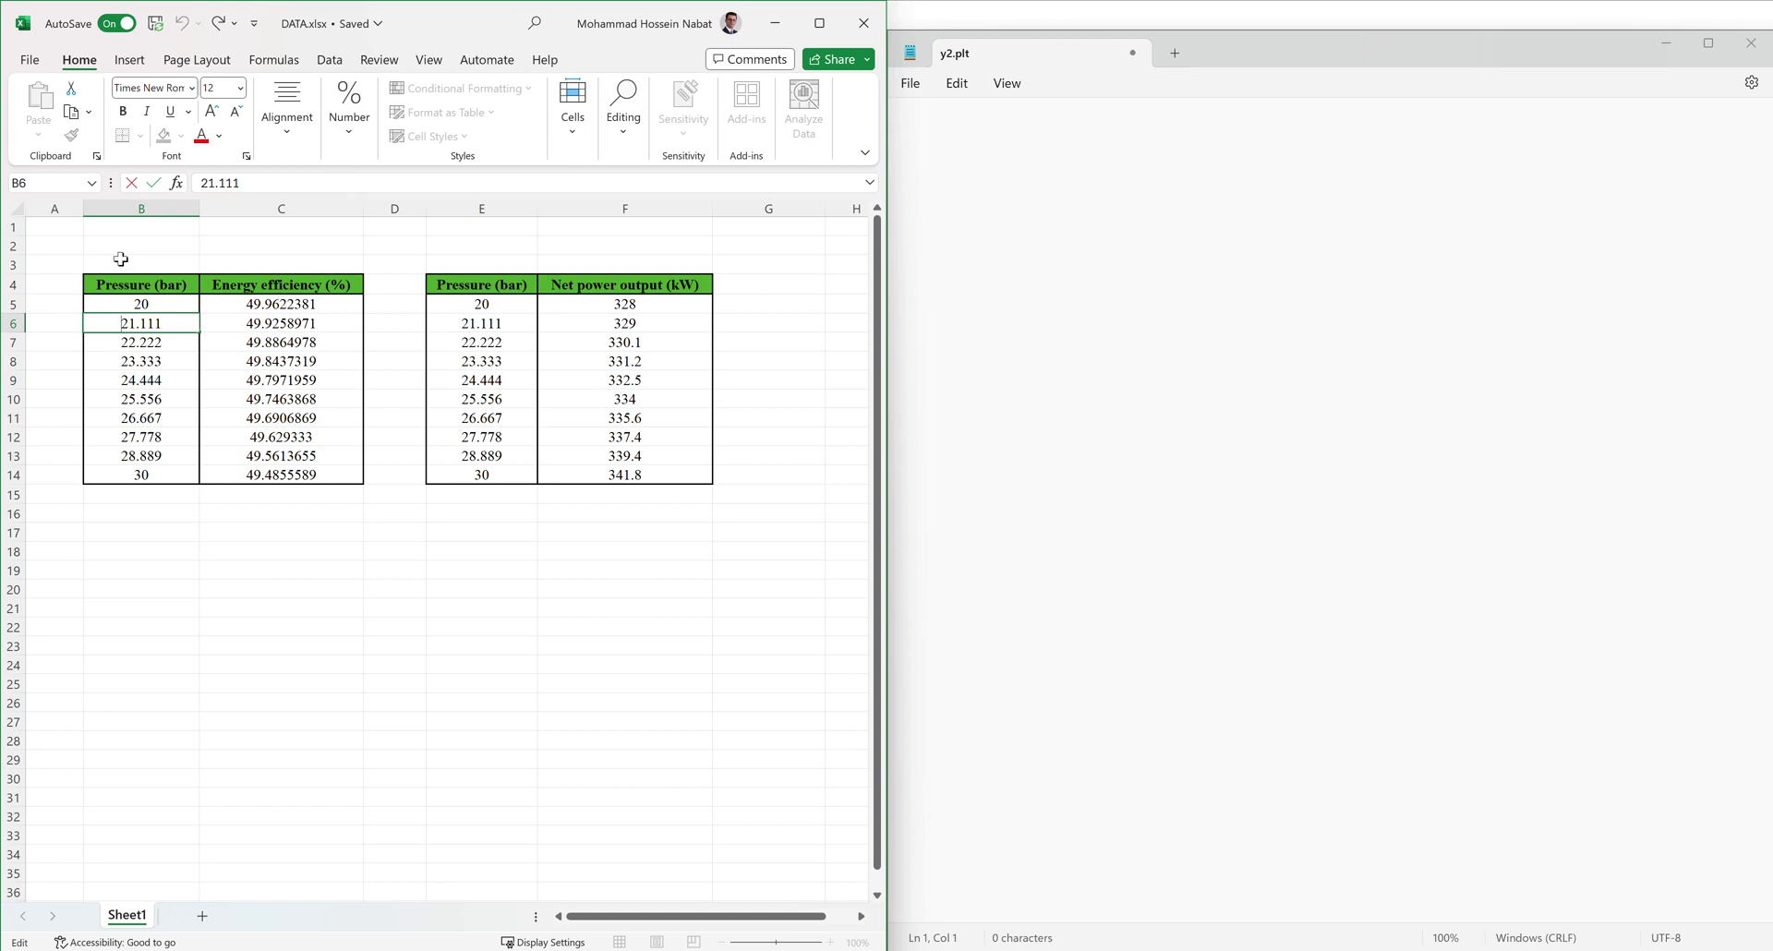
Step: Commit 21.111 in cell B6 by moving to the Pressure (bar) header cell B4
click(131, 284)
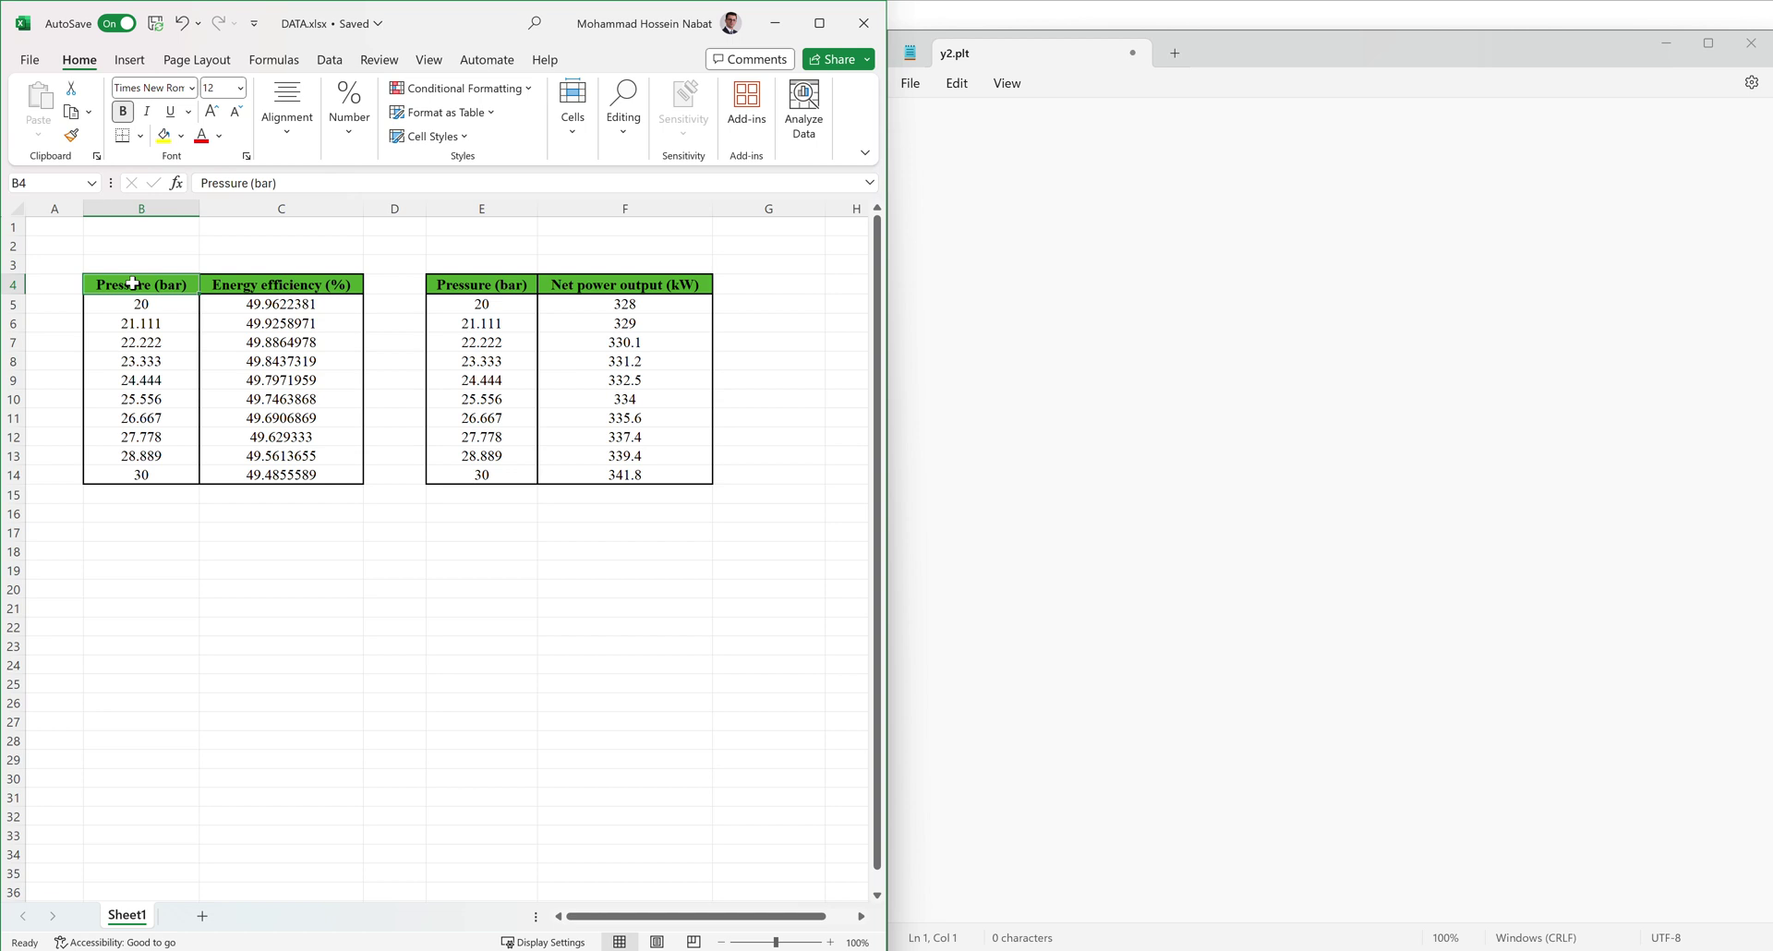
Step: Copy the pressure–efficiency table into Notepad and save it as y1.plt
key(ctrl+a)
key(ctrl+c)
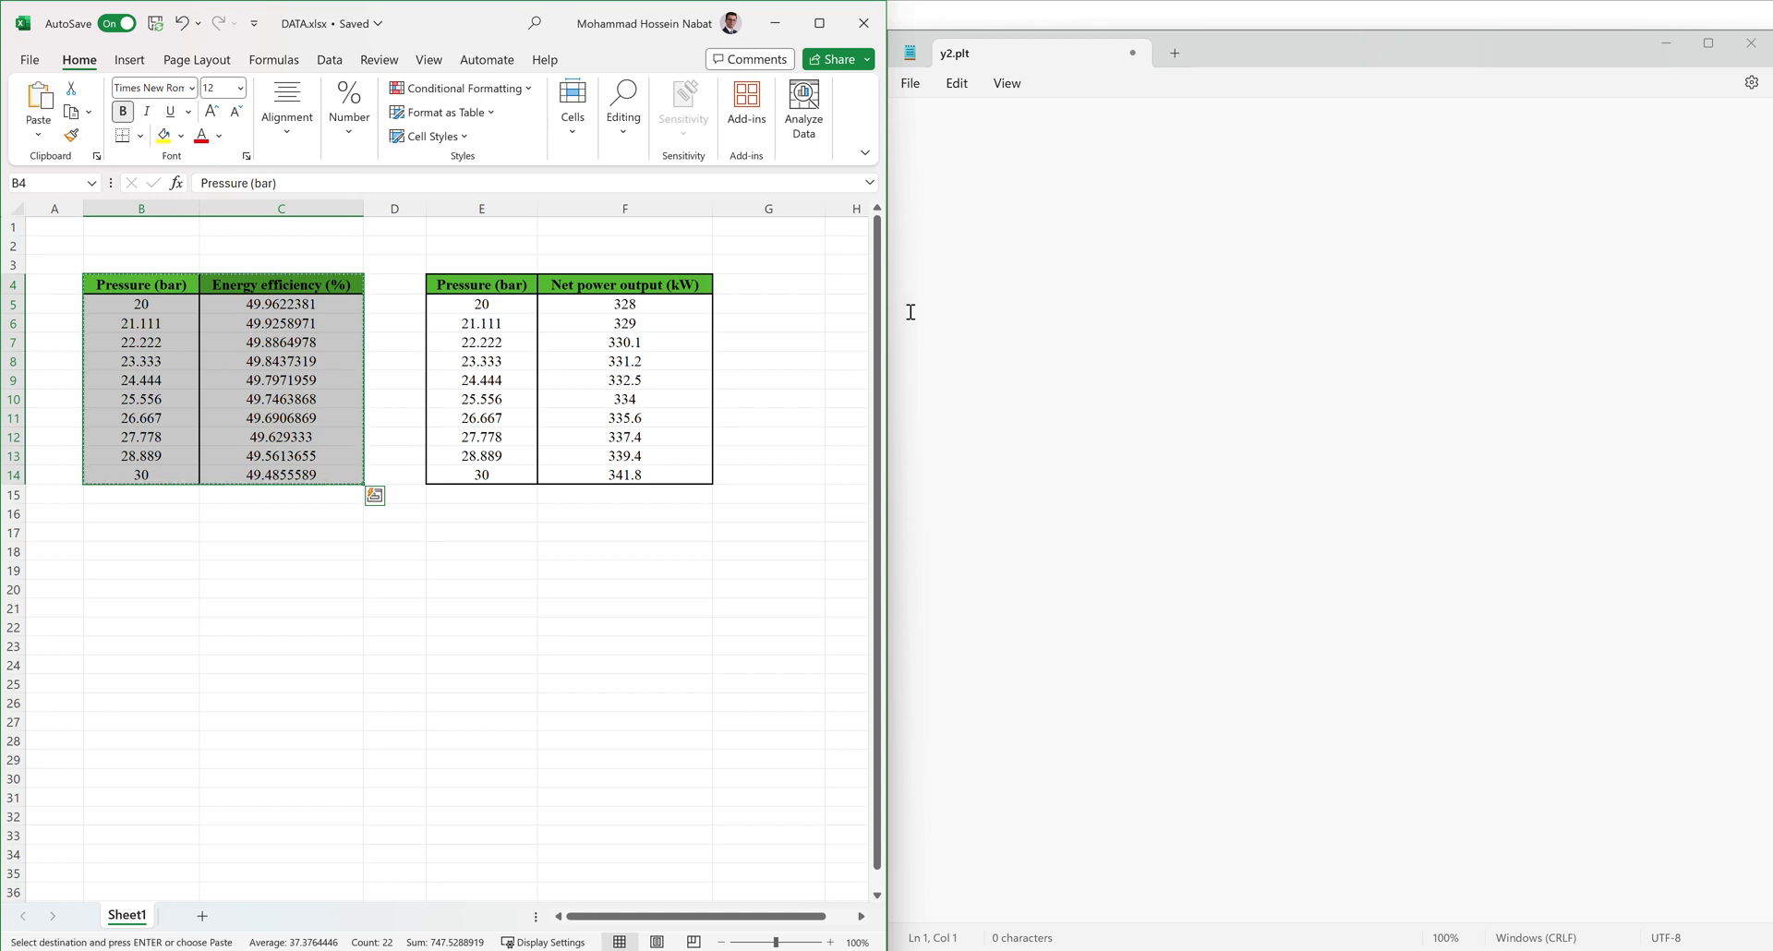
click(1141, 256)
key(ctrl+v)
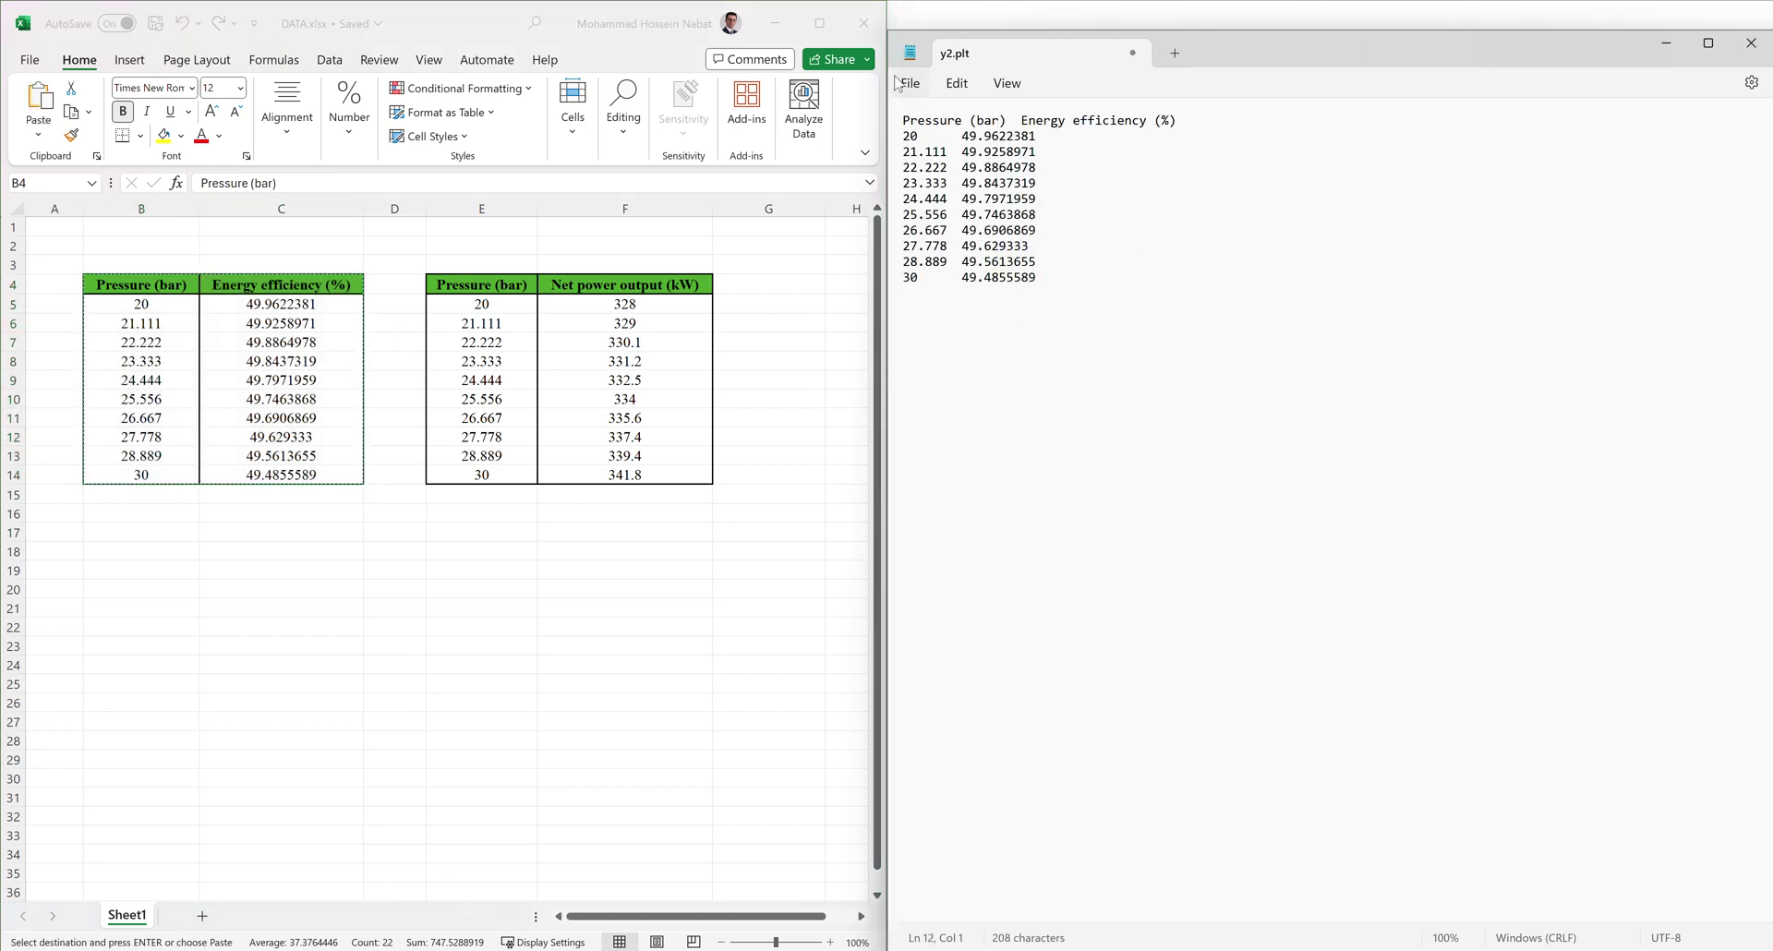
click(905, 83)
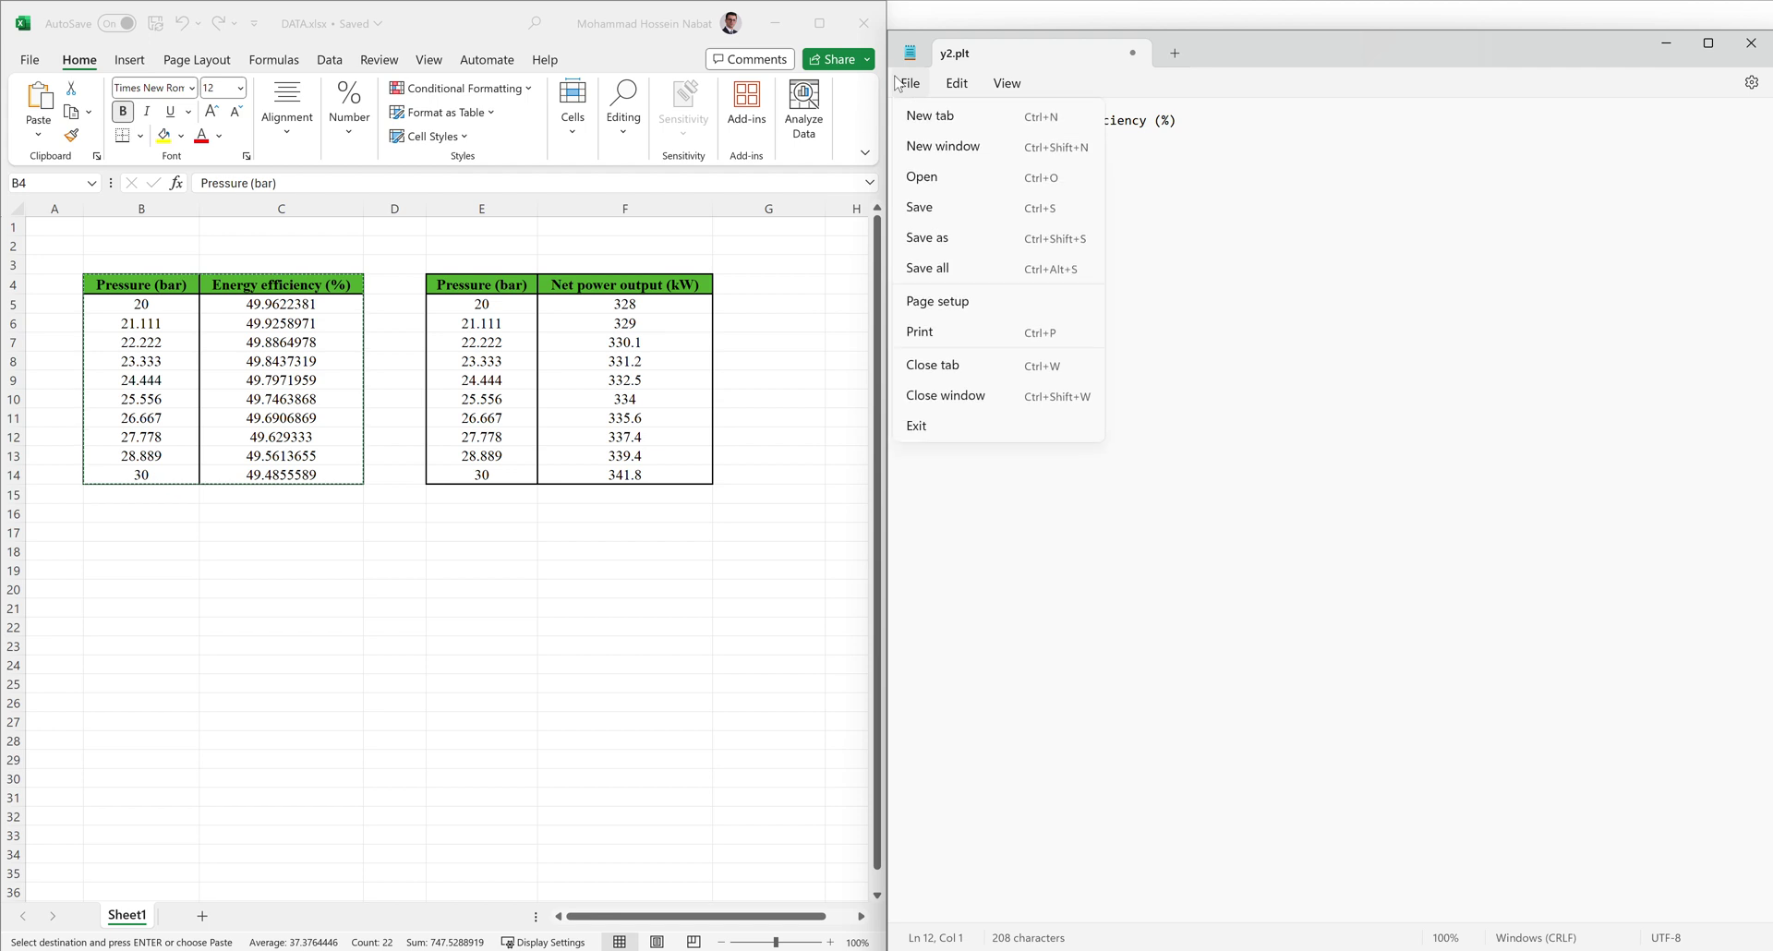
click(947, 228)
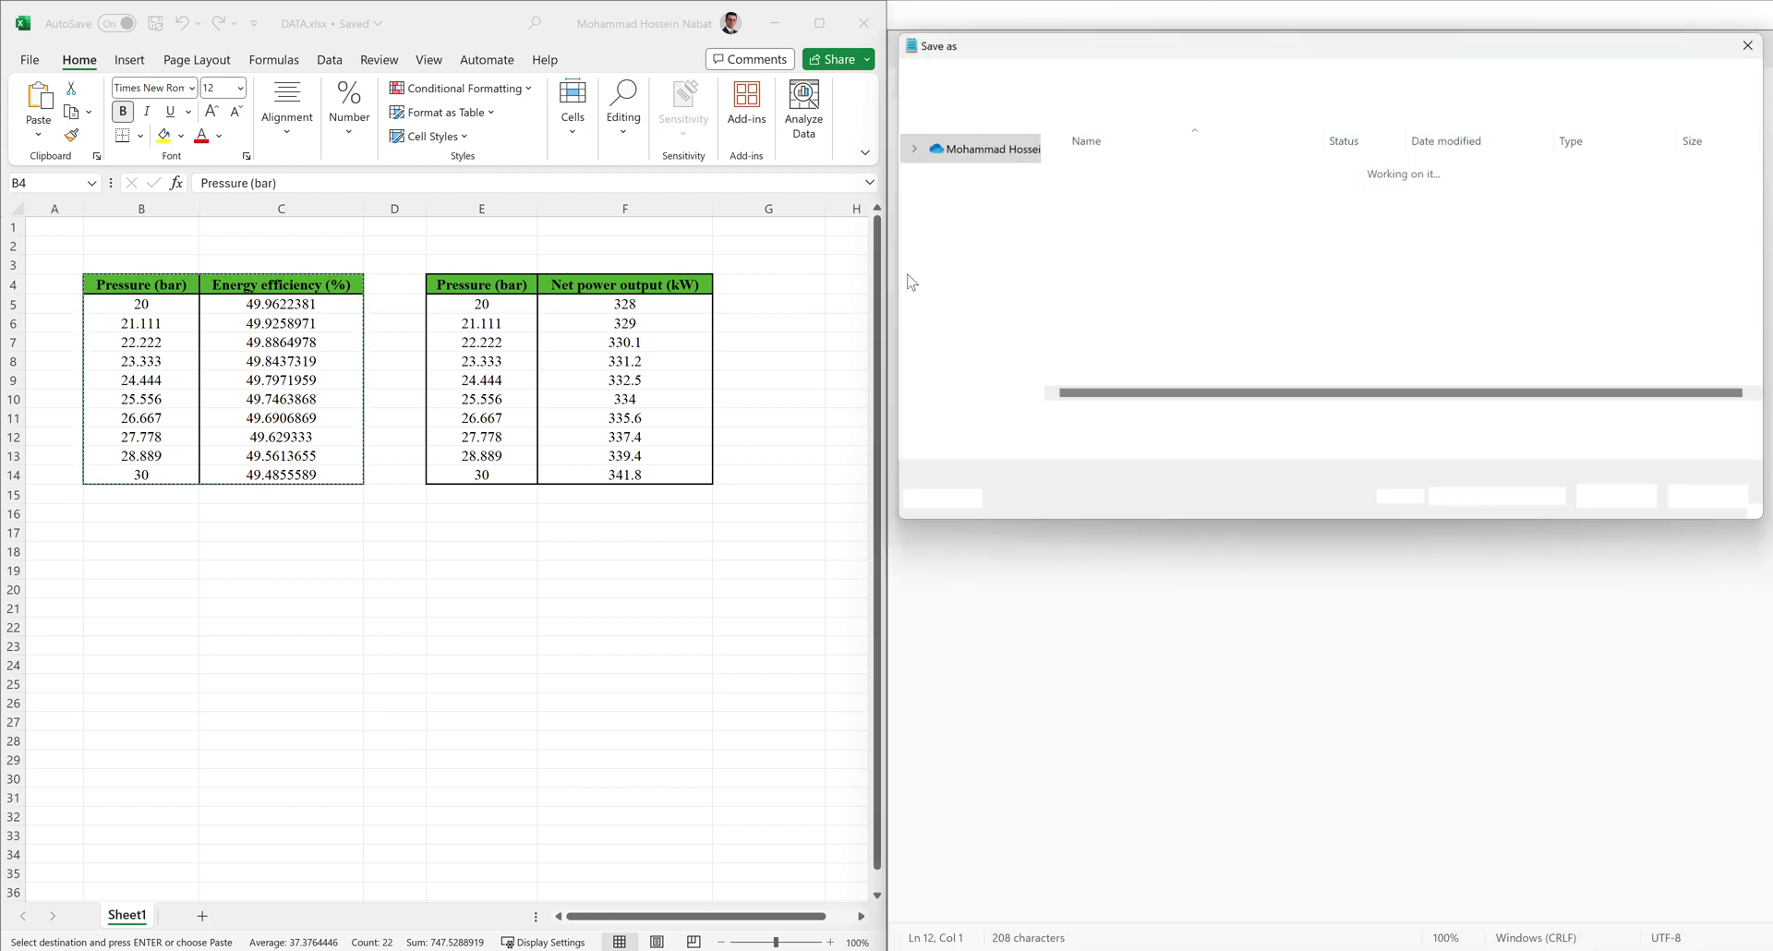
text(y1.plt)
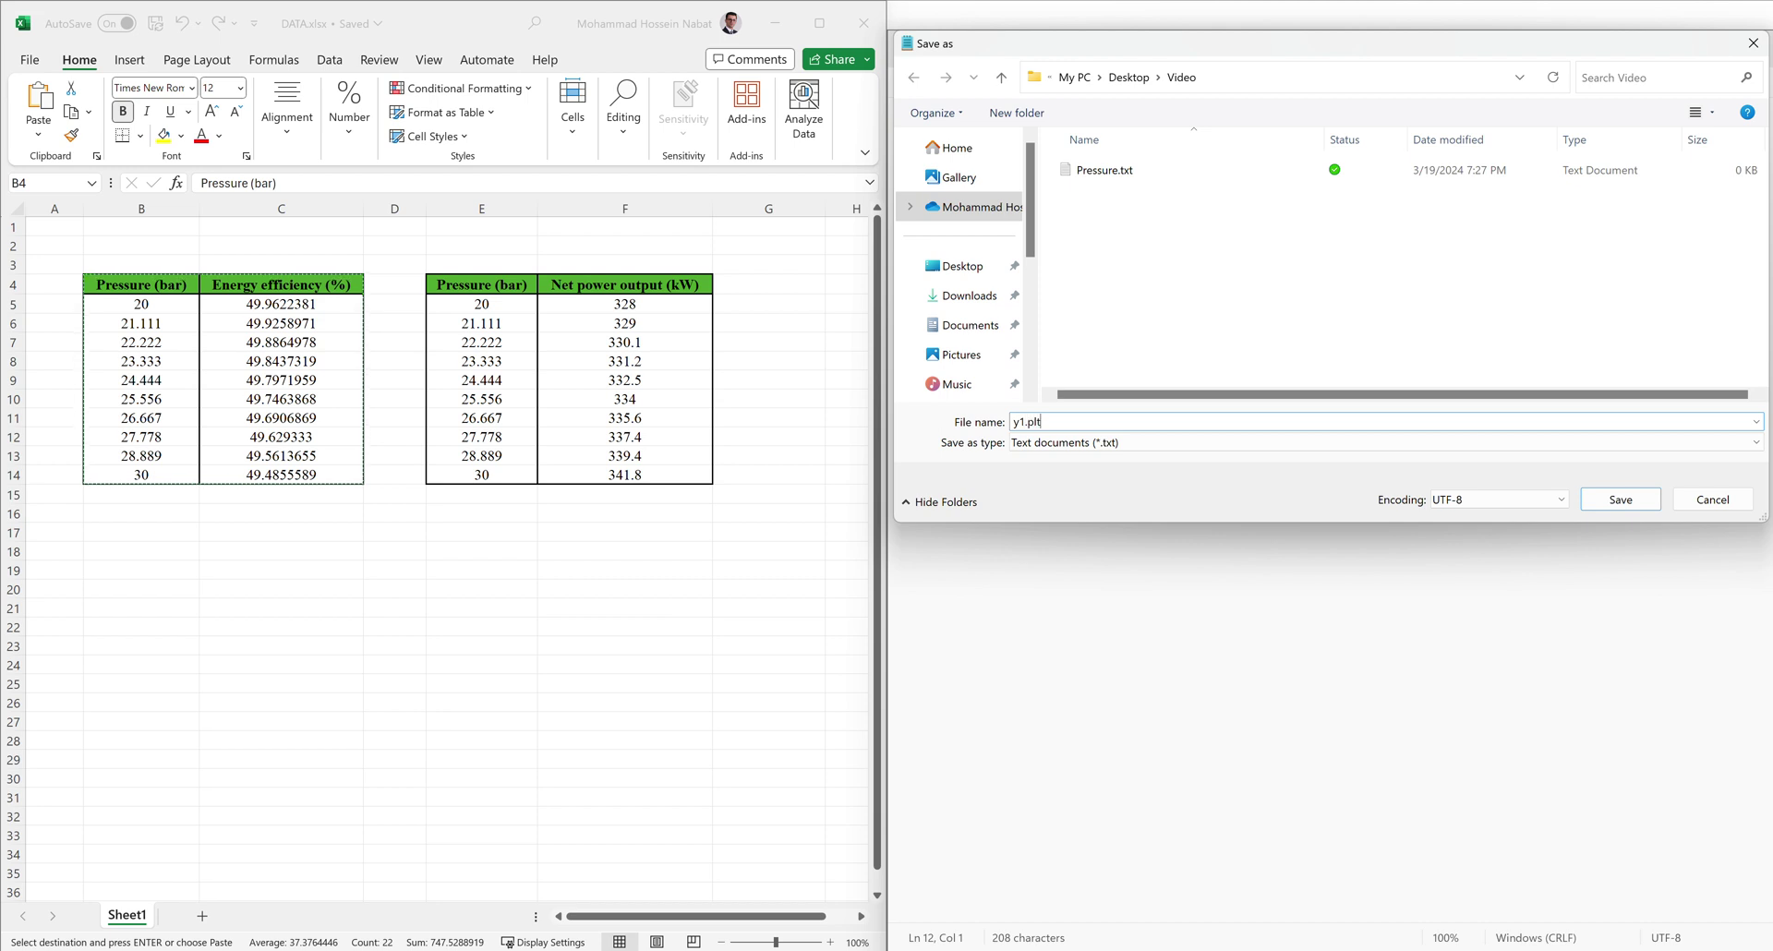
click(1621, 499)
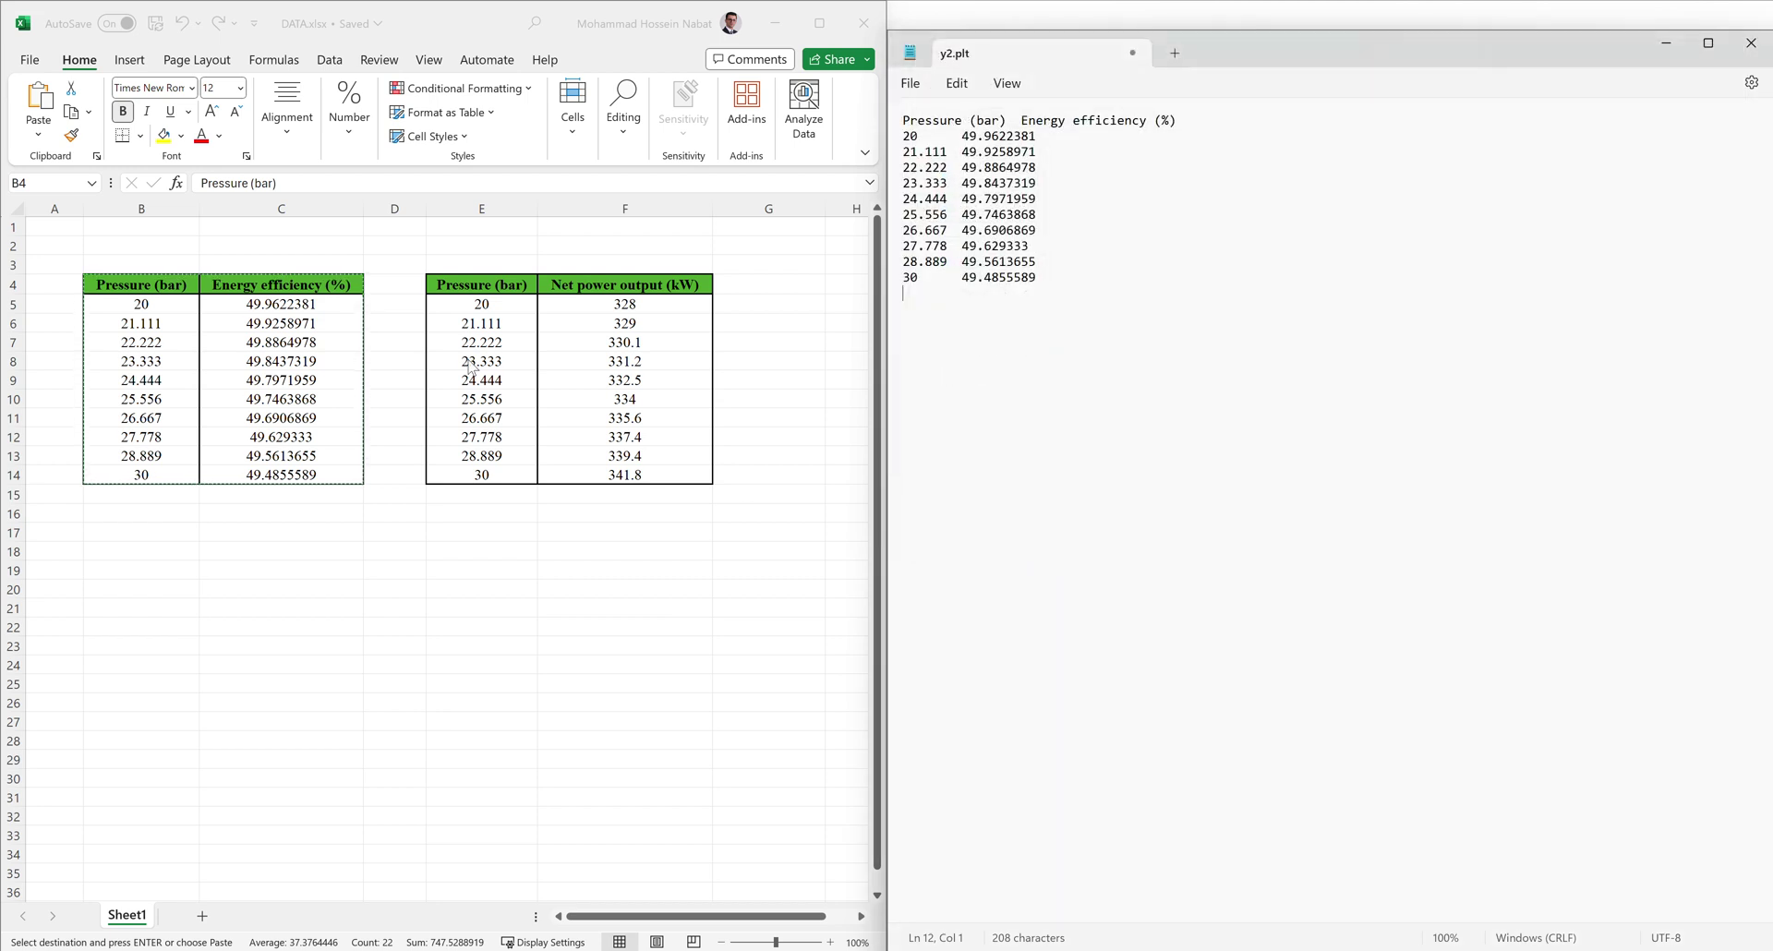
Step: Replace the Notepad text with the net power table E4:F14 and save it as y2.plt
click(482, 280)
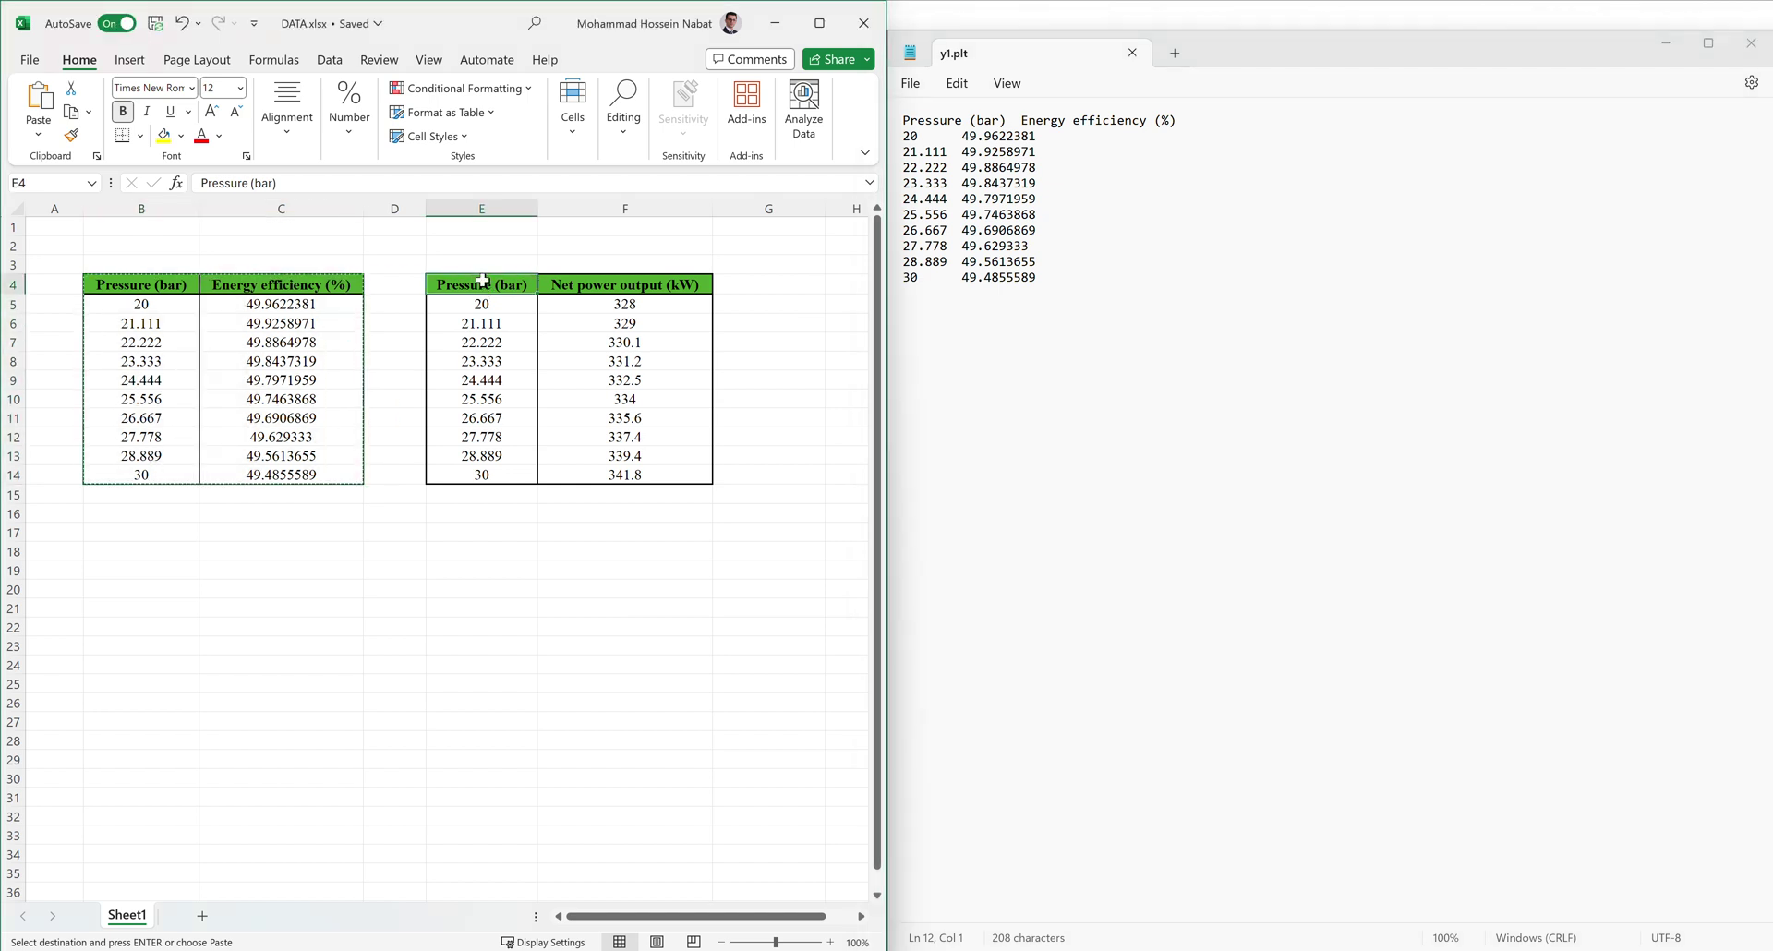
drag(482, 281, 625, 475)
key(ctrl+c)
click(1084, 283)
key(ctrl+a)
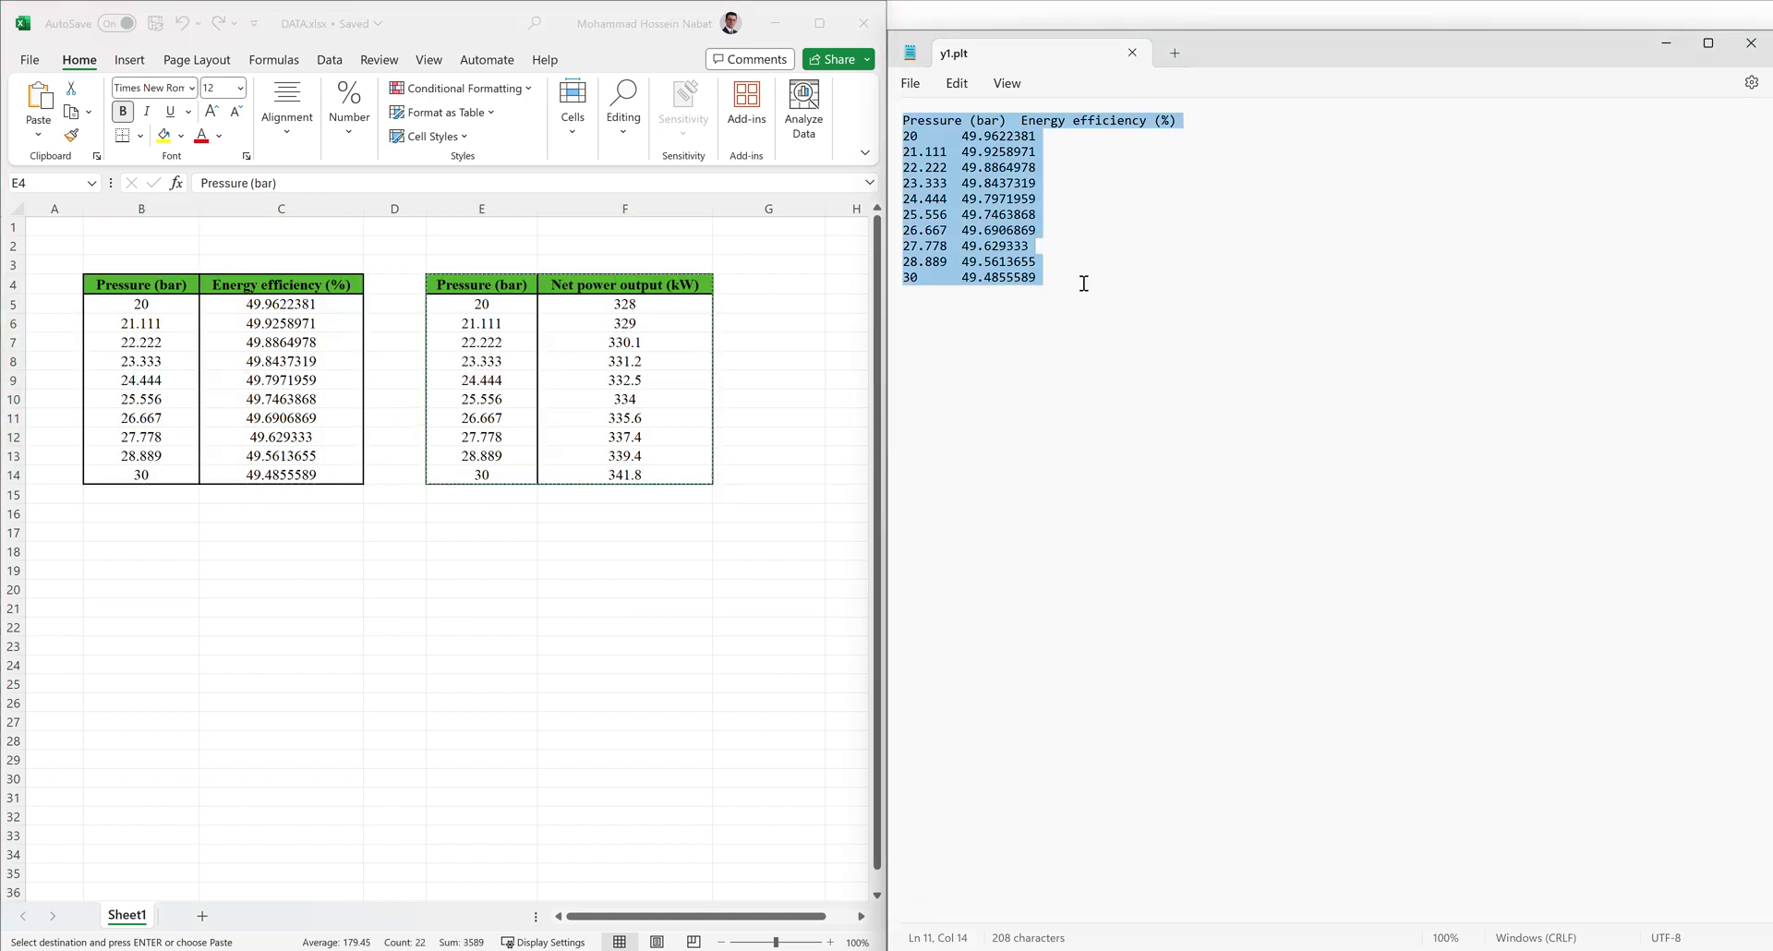
key(ctrl+v)
click(911, 85)
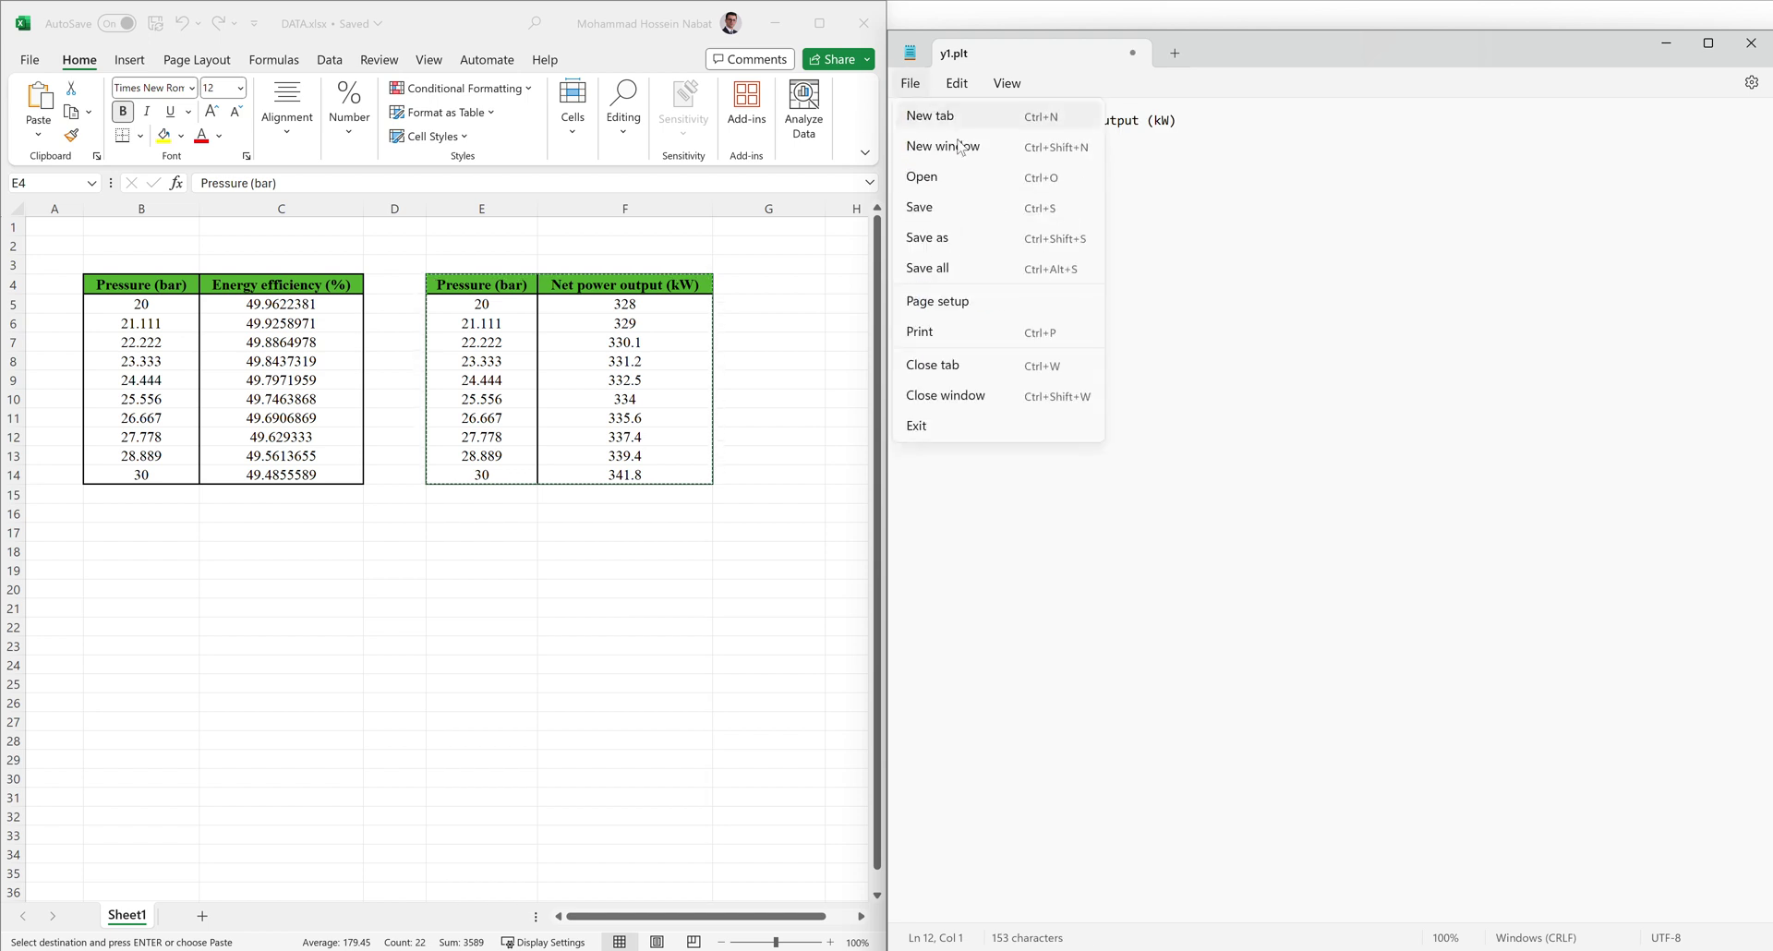
click(928, 236)
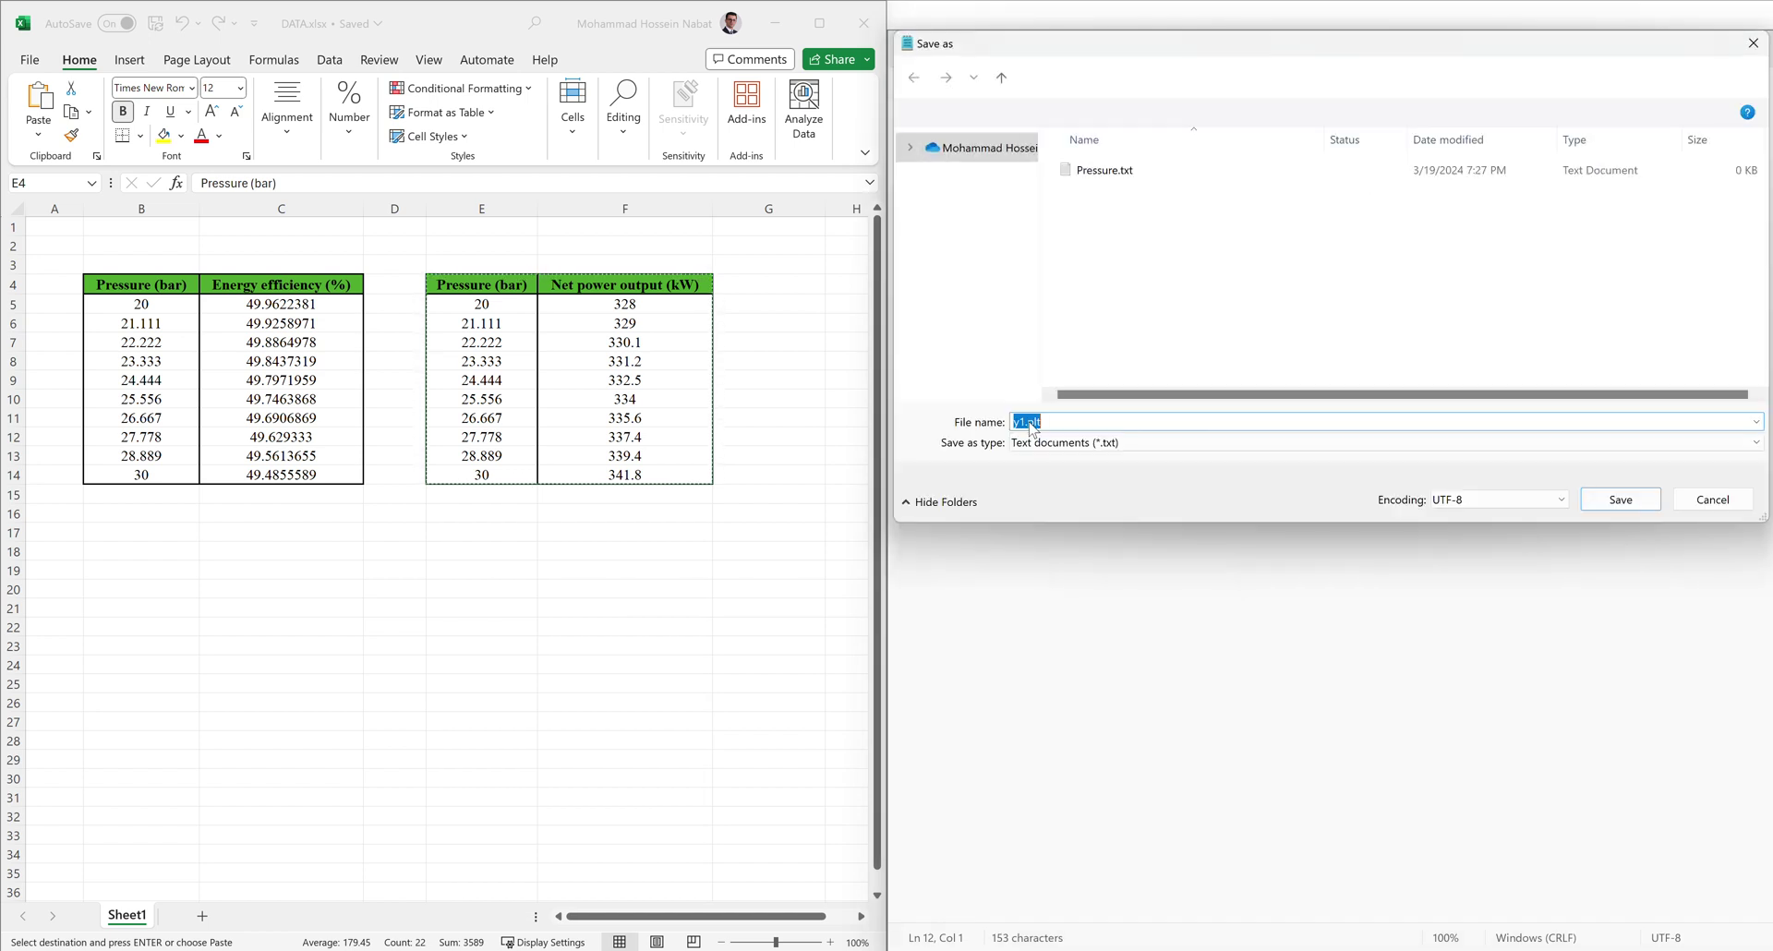
click(1025, 421)
key(BackSpace)
text(2)
click(1638, 502)
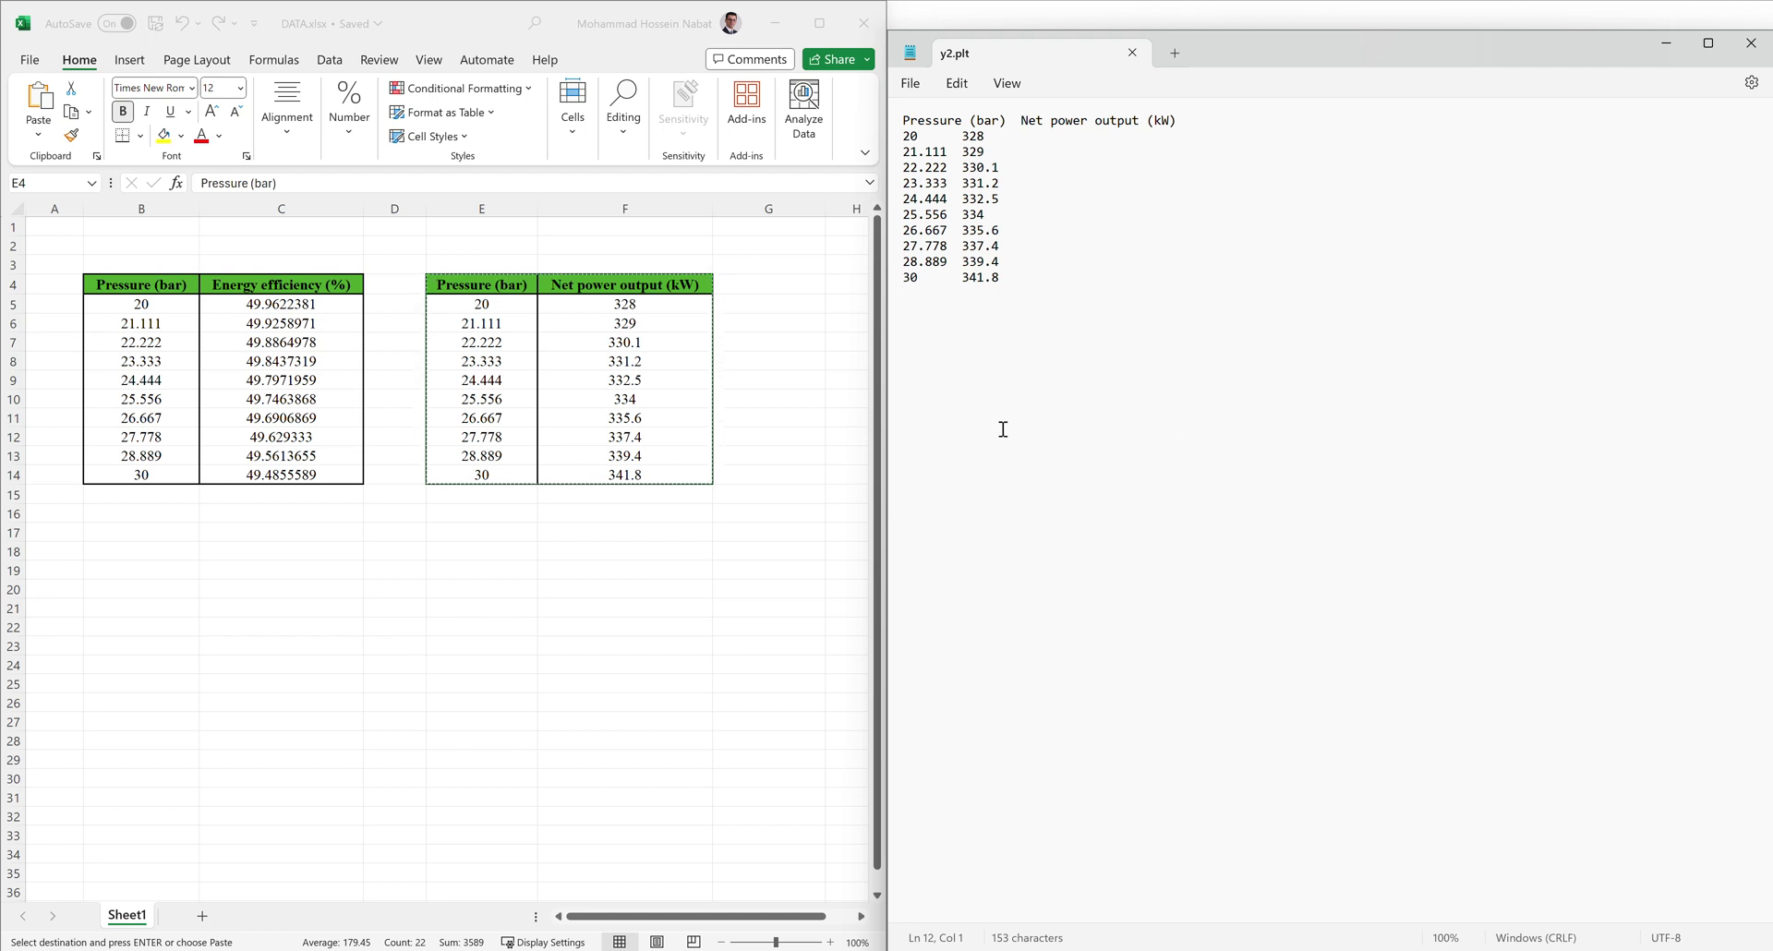
Step: Open y1.plt from the Video folder in Tecplot, plotting V2 against V1
mouse_move(640, 948)
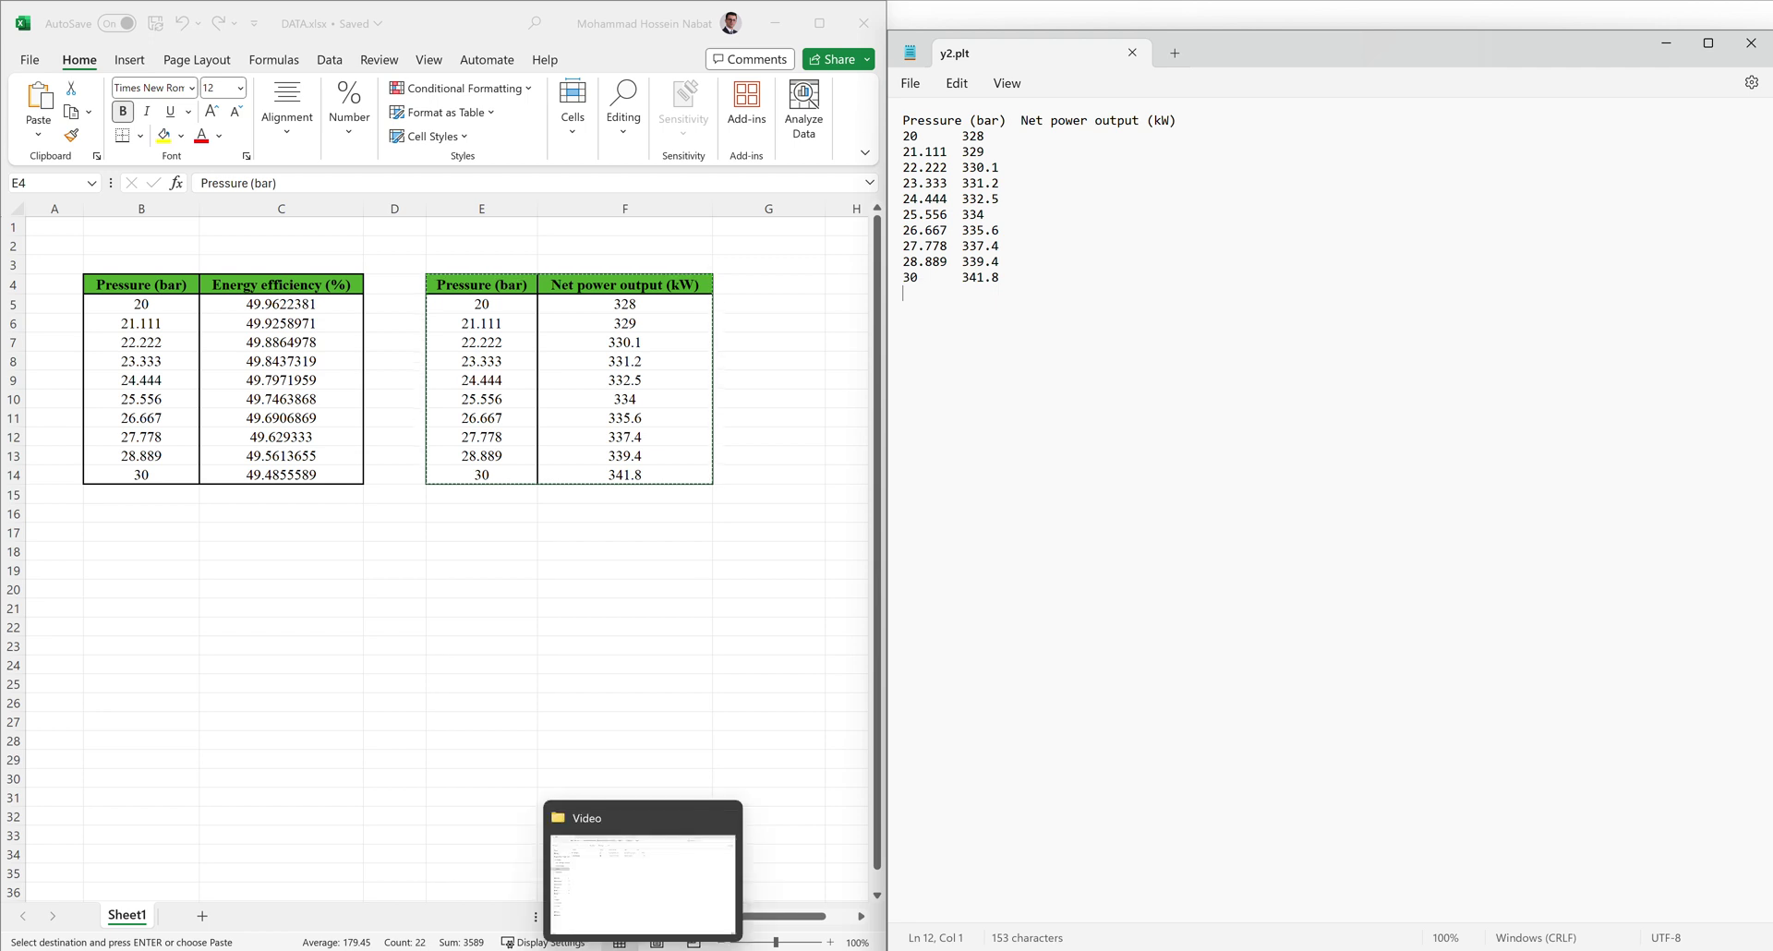
click(640, 877)
double_click(263, 231)
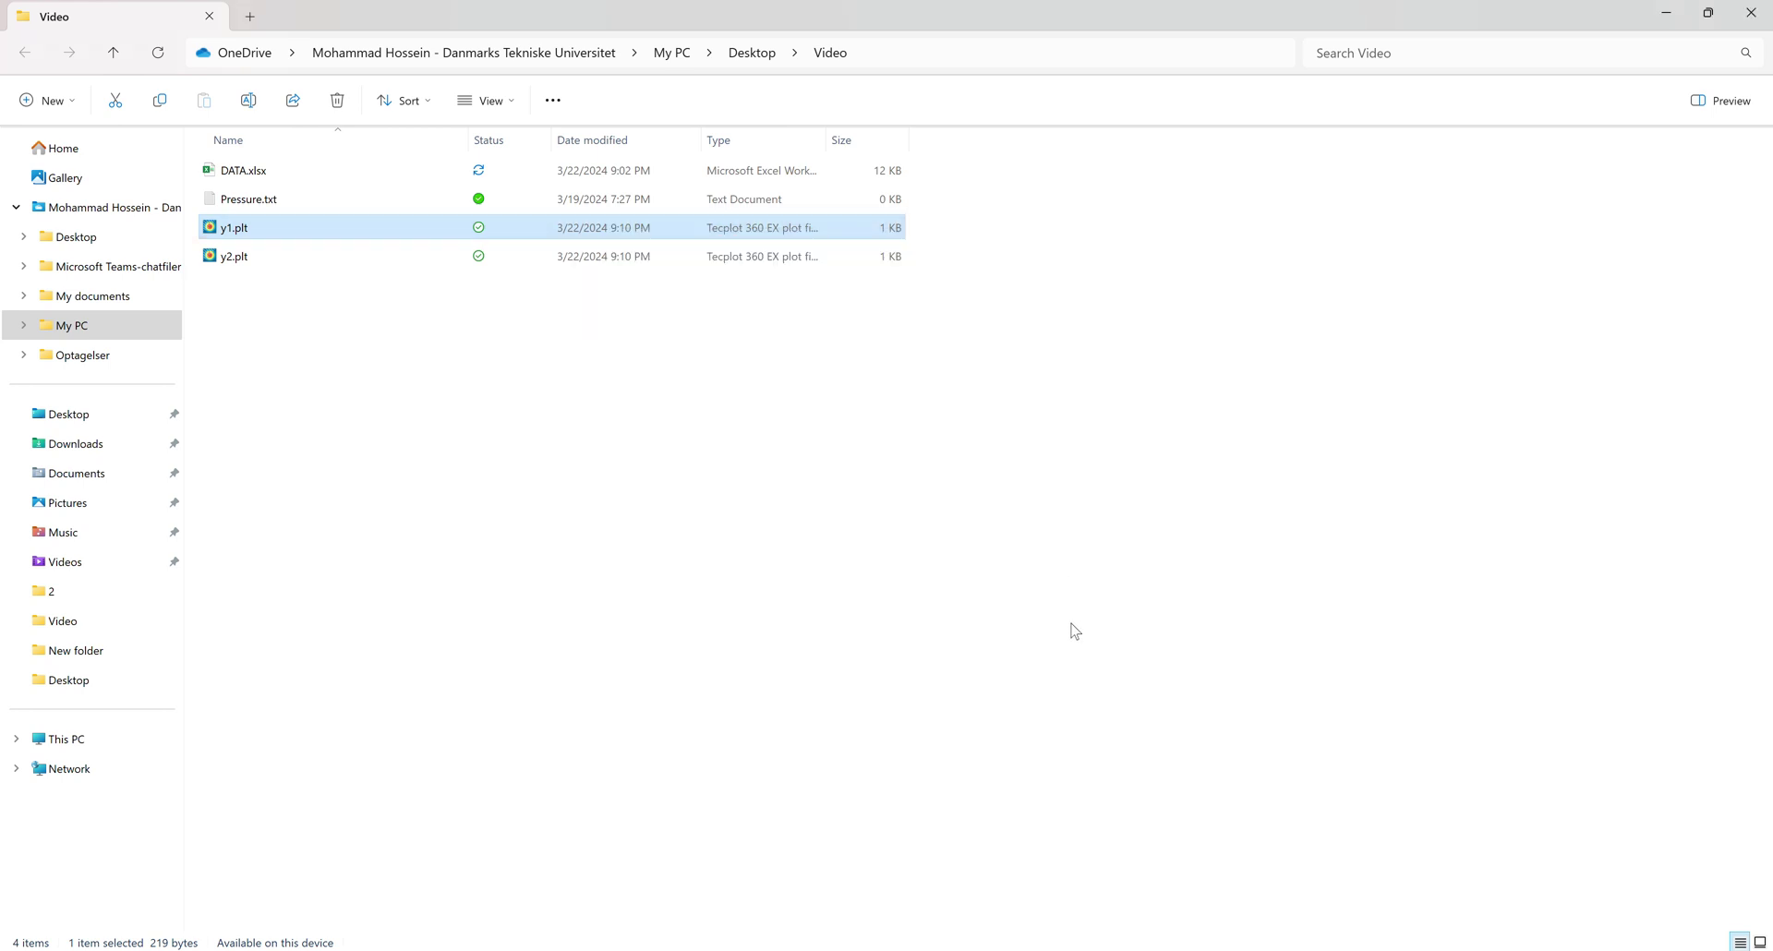
key(Return)
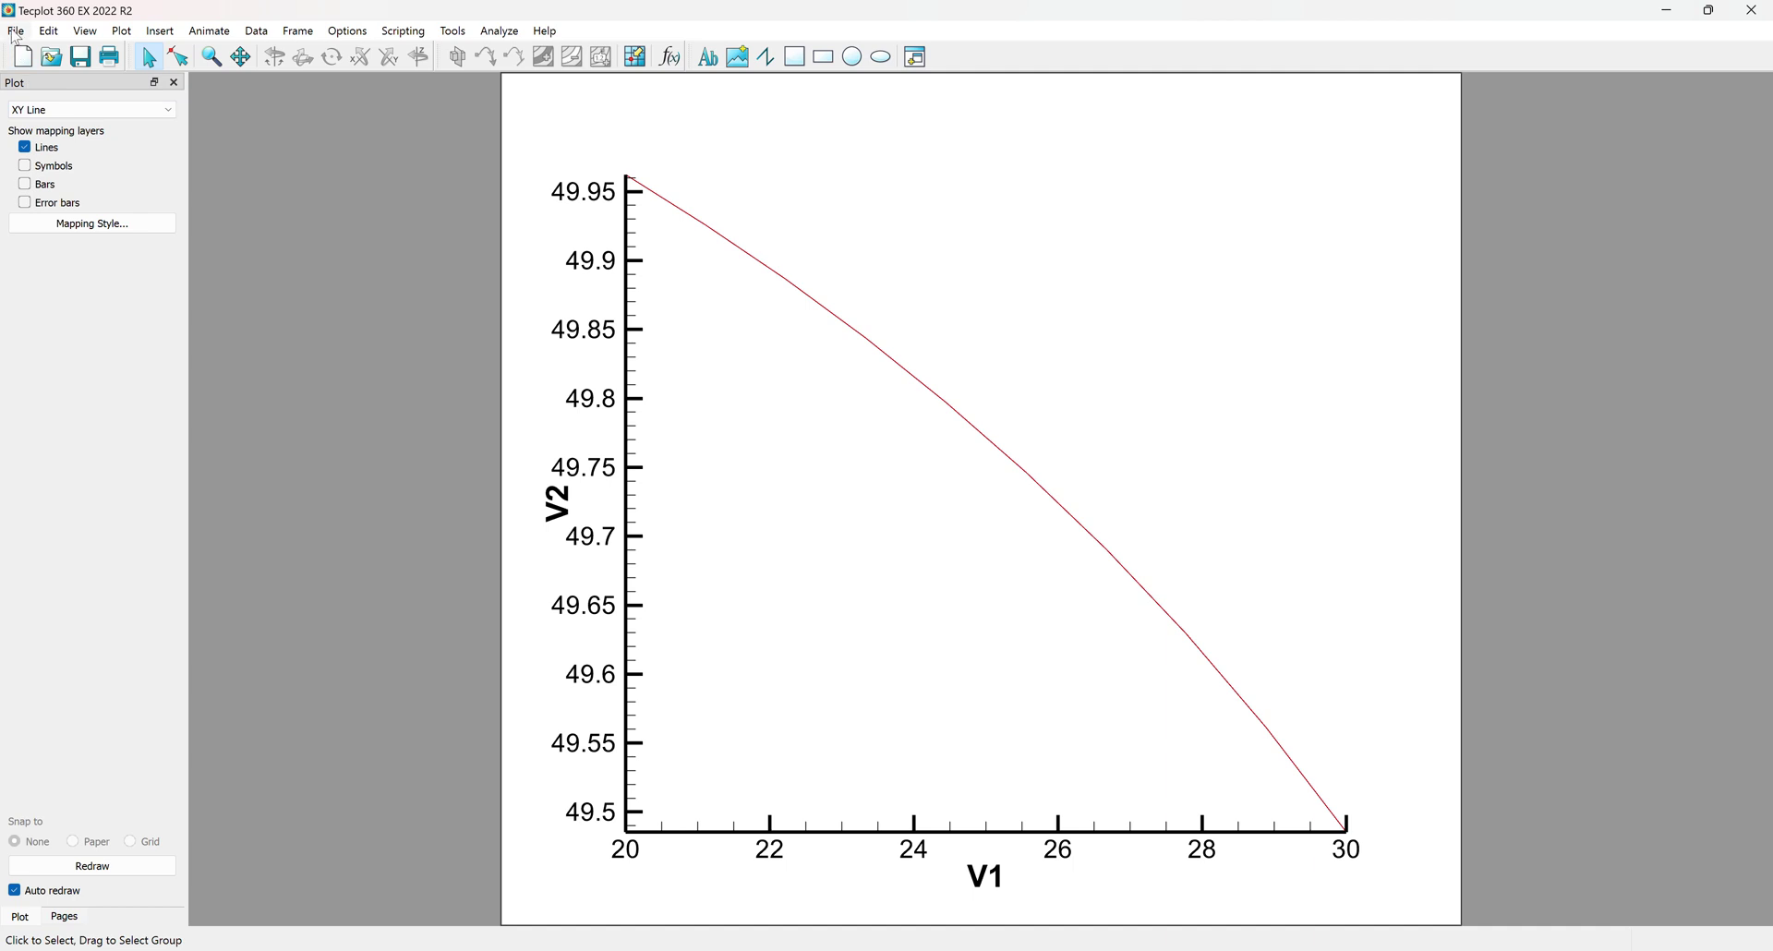
Step: Load y2.plt and append its net power data to the active frame
click(15, 30)
click(51, 179)
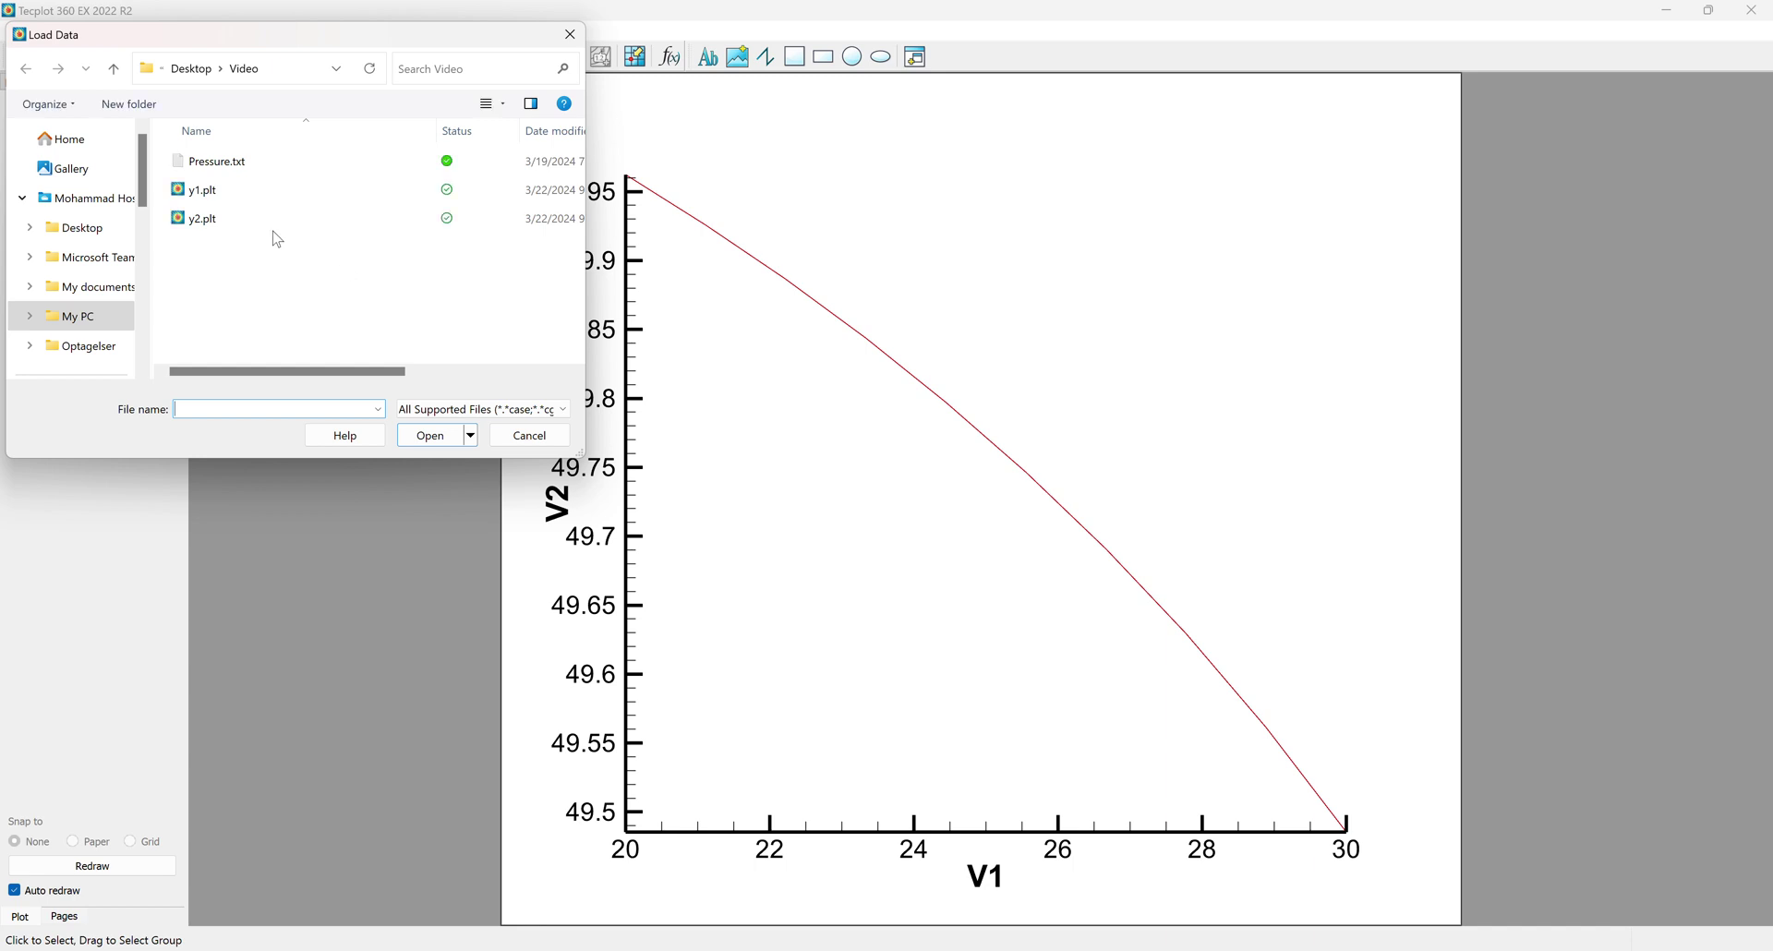
click(258, 231)
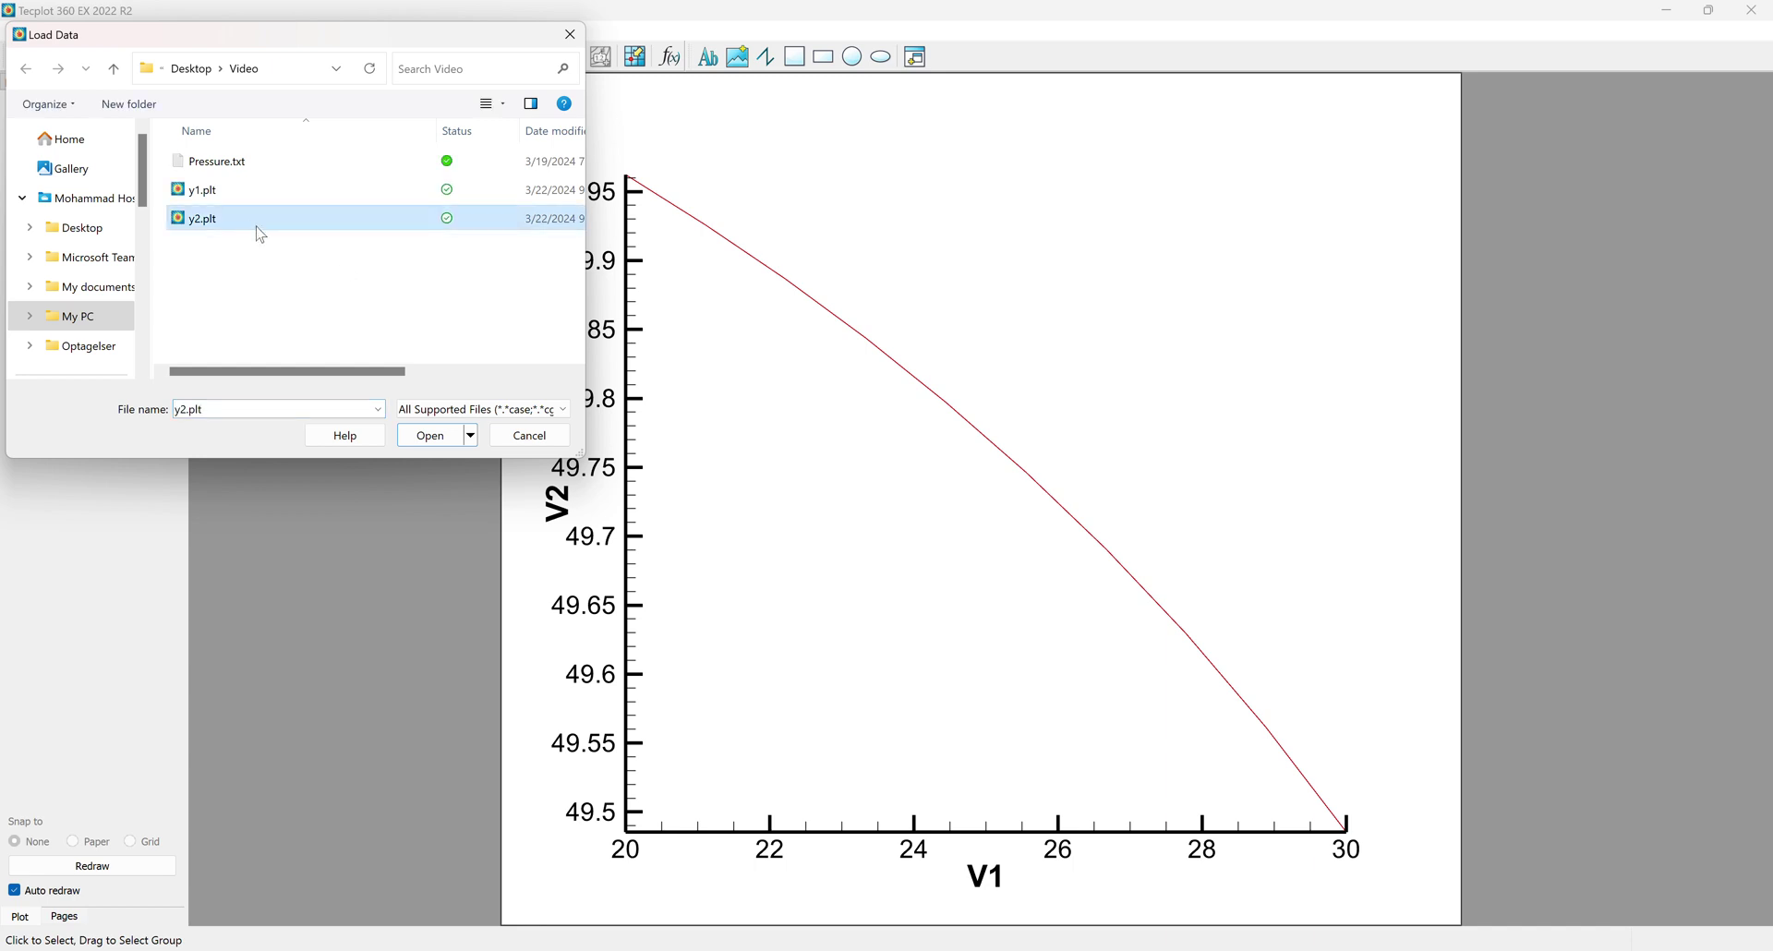
click(431, 435)
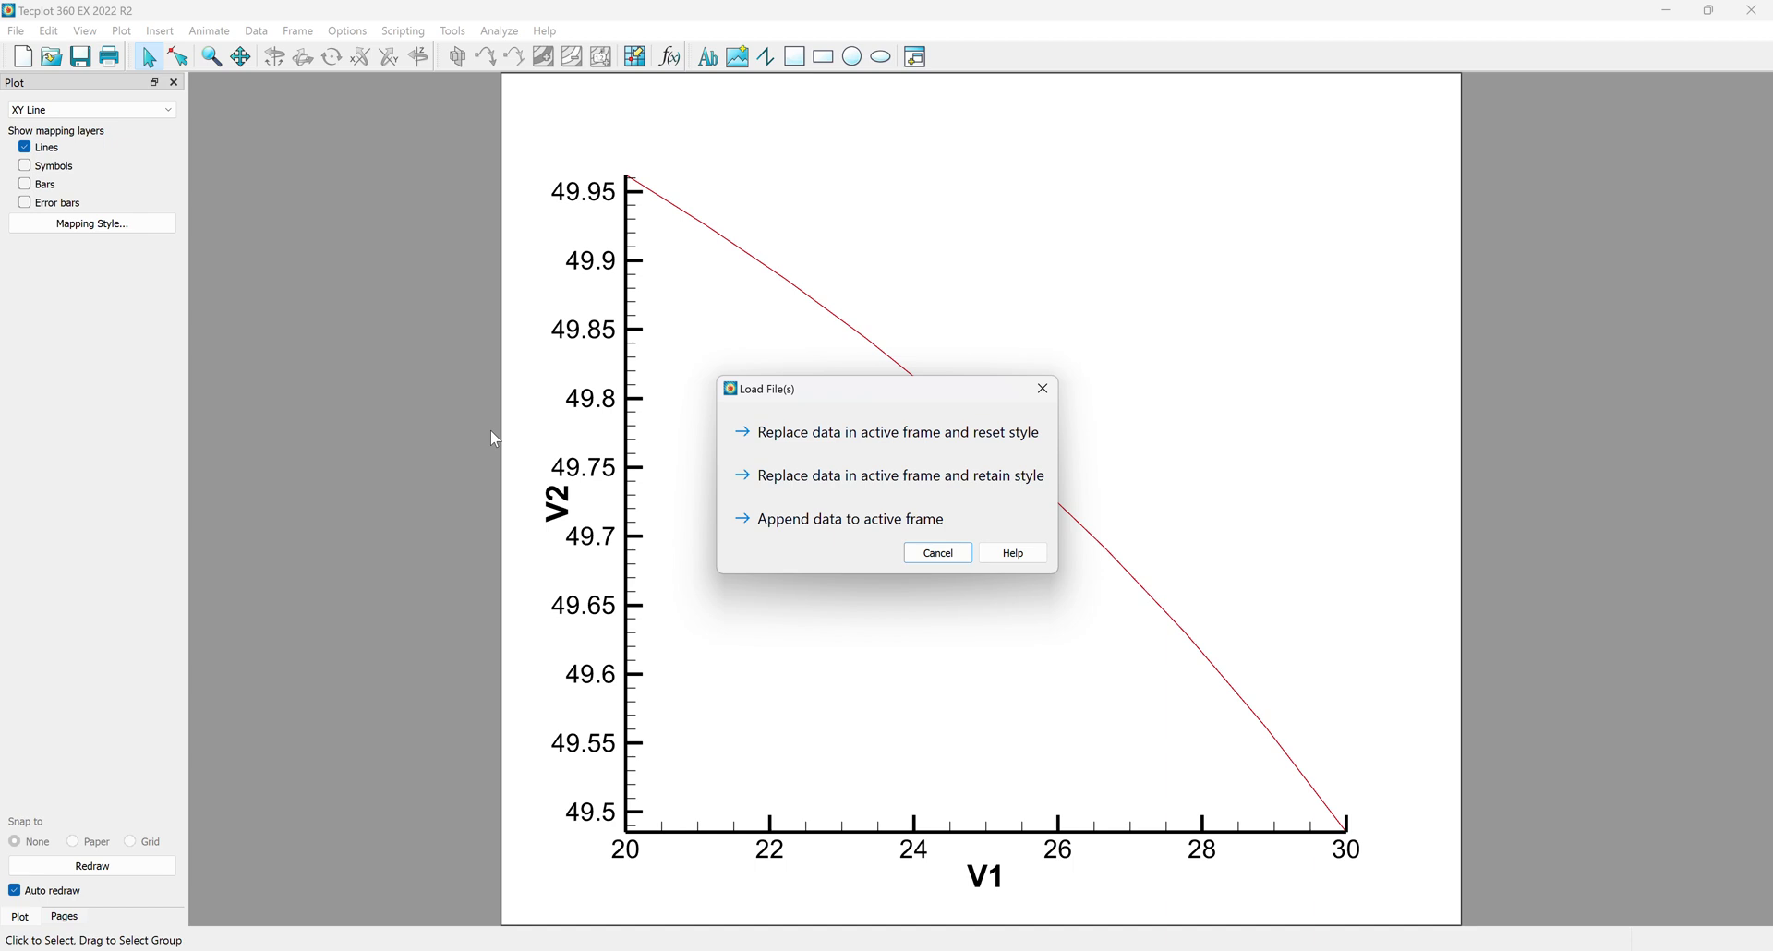
click(797, 521)
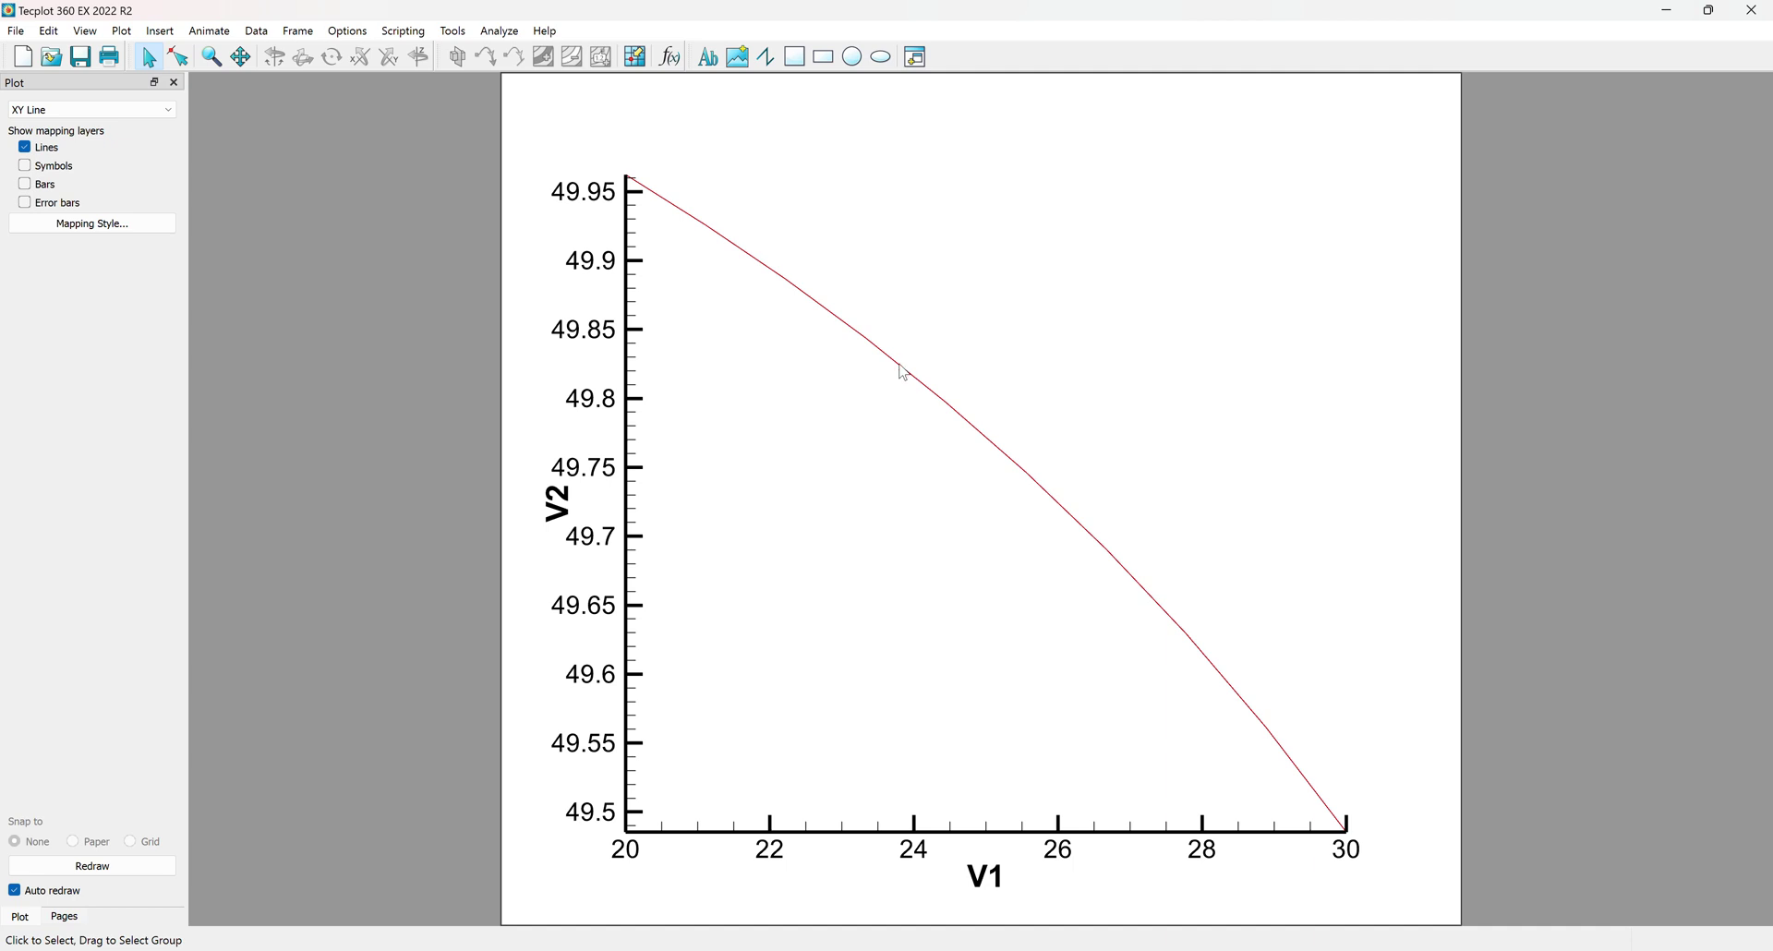
Step: Open Mapping Style and create a second line map named Map 1
double_click(902, 371)
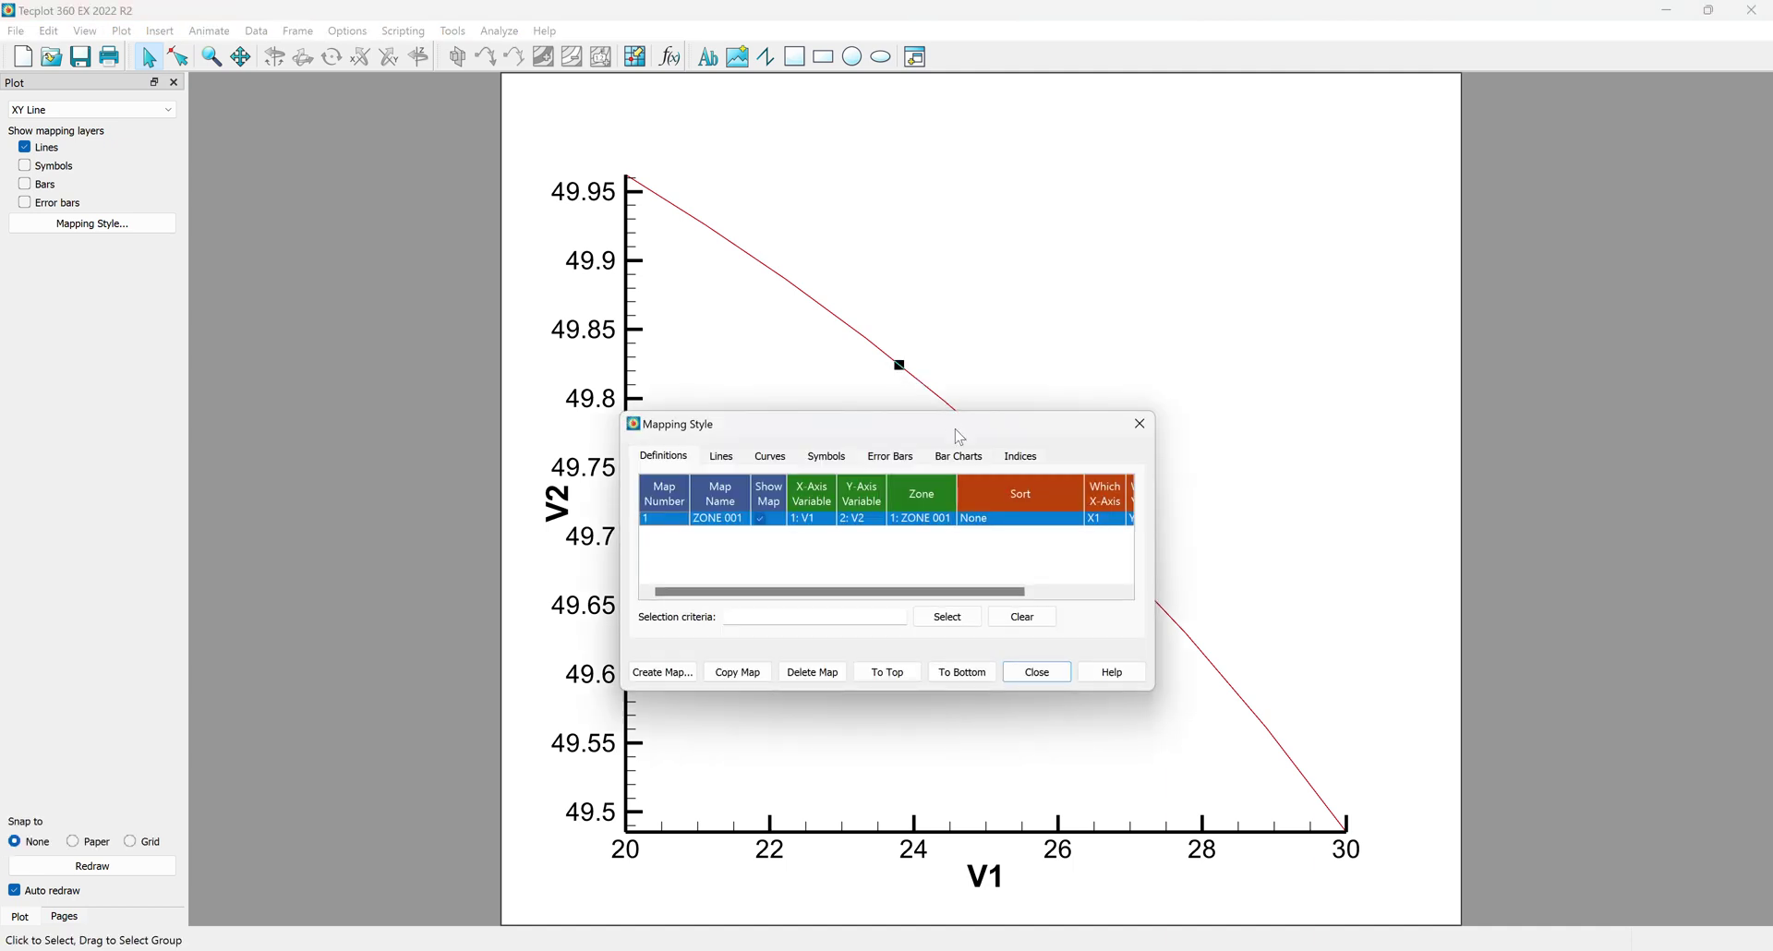
click(1136, 426)
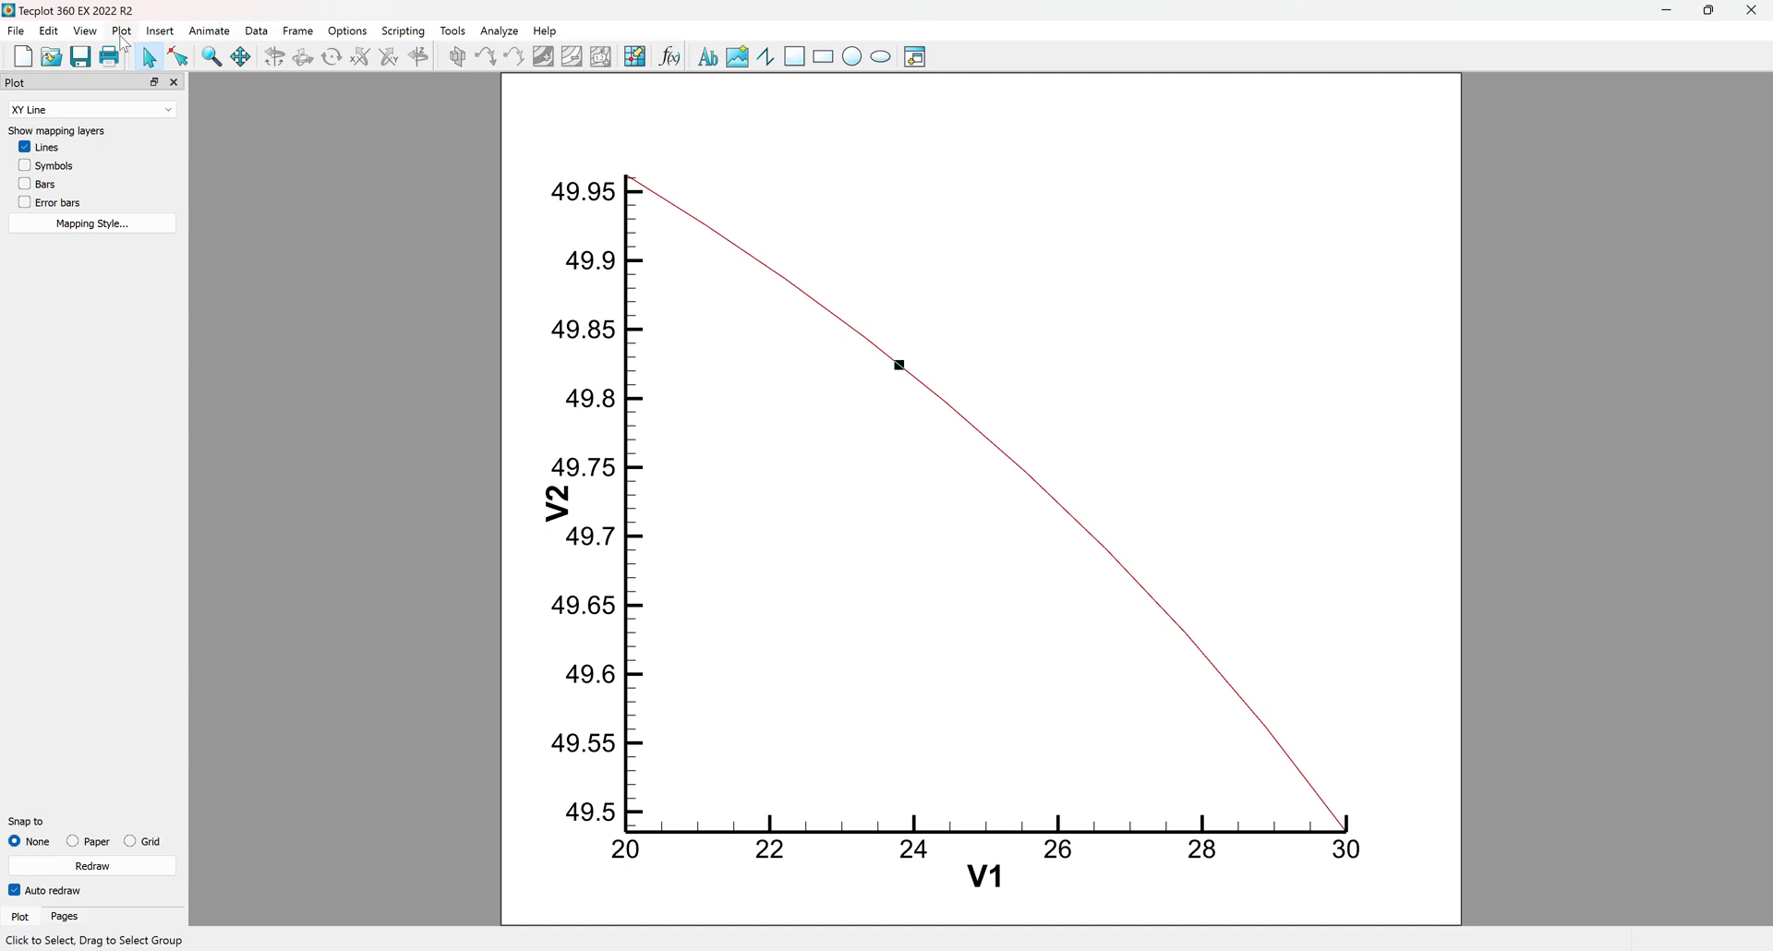
click(124, 36)
click(158, 89)
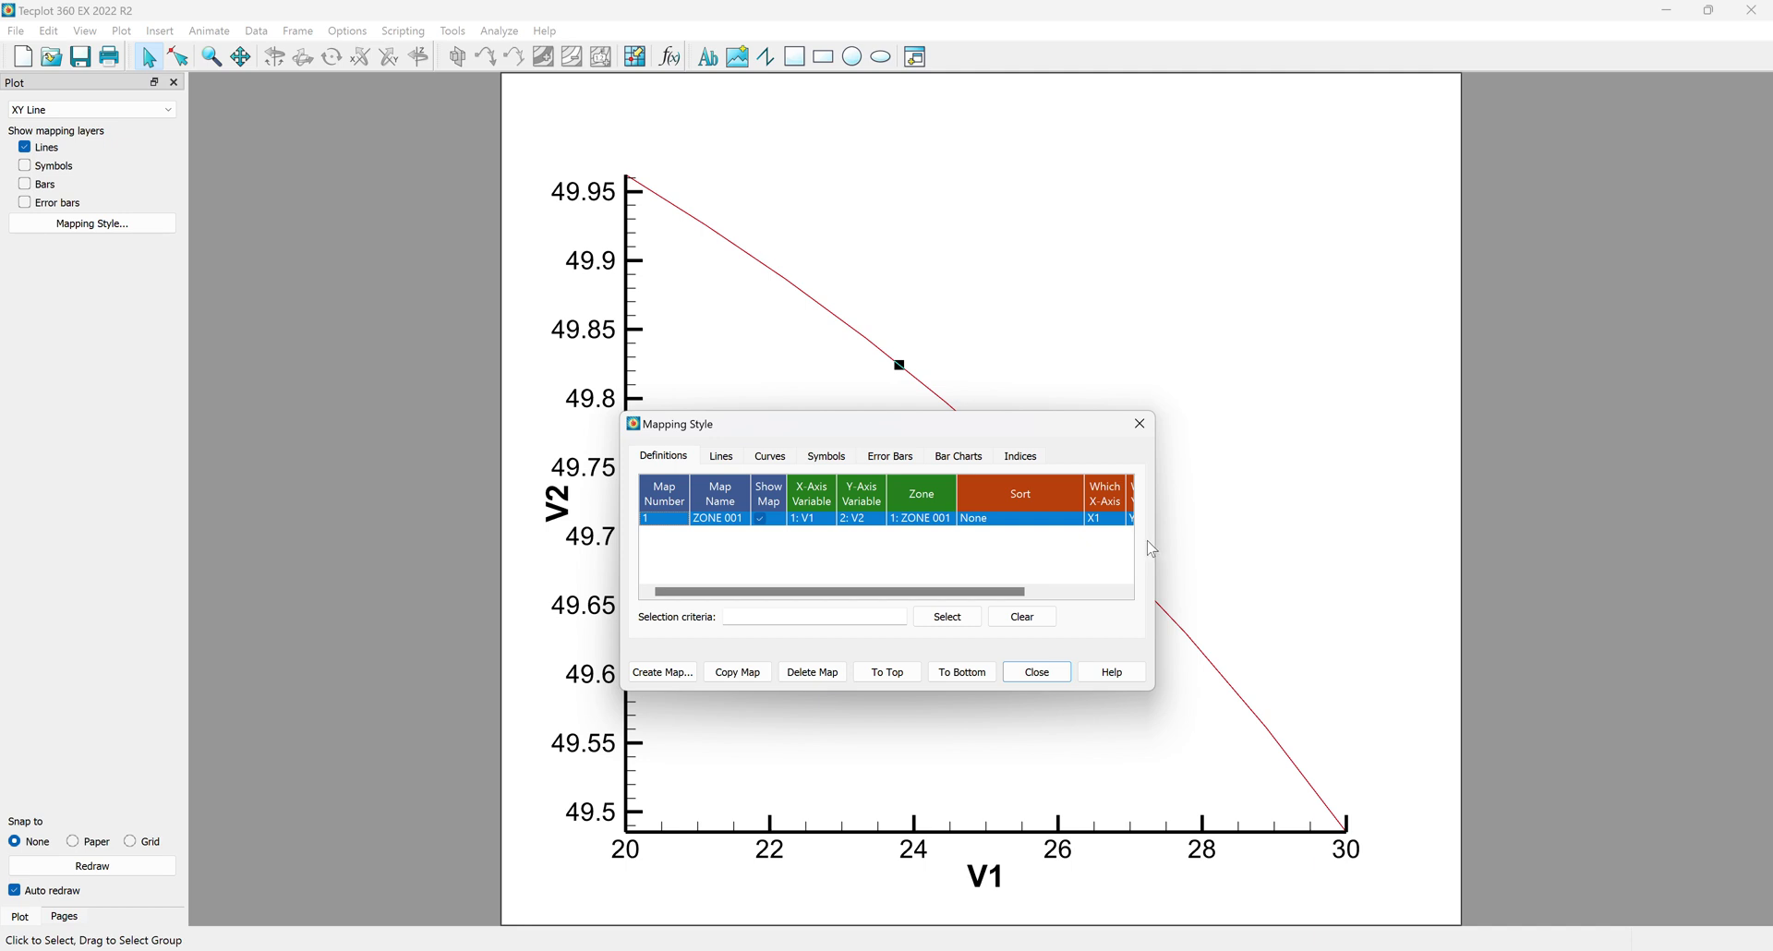
drag(1153, 540, 1423, 536)
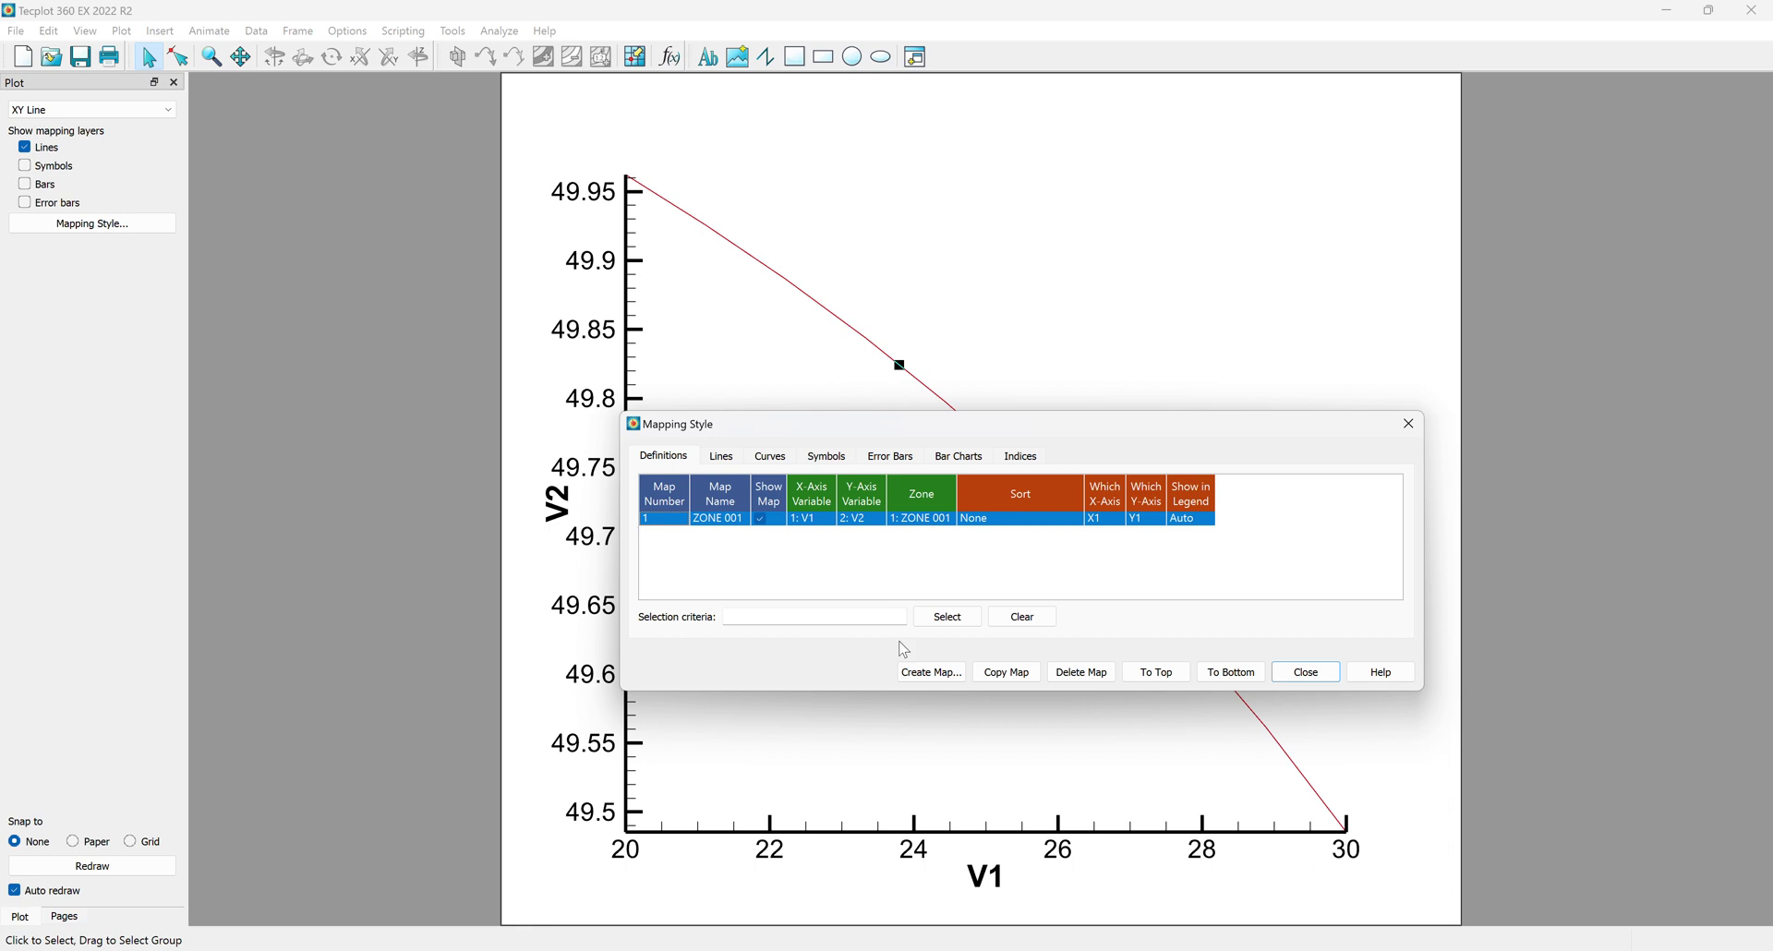
click(950, 674)
click(975, 656)
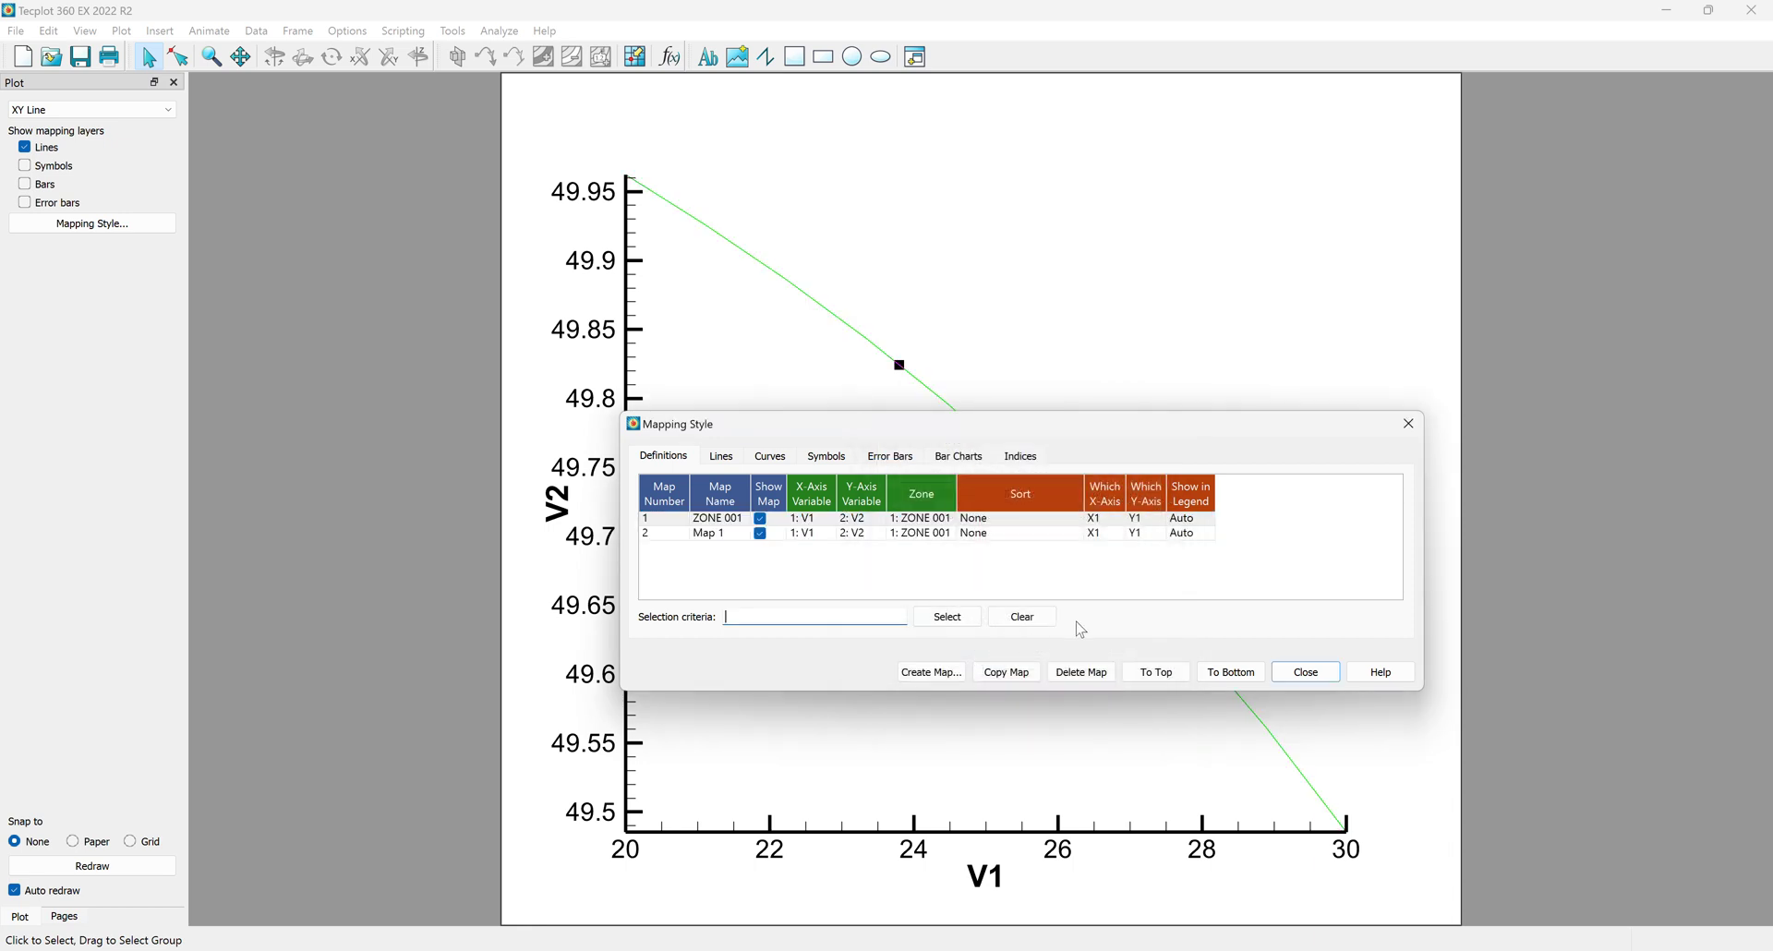
Step: Assign zone 2: ZONE 001 to Map 1 and draw it on the Y2 axis
drag(751, 498, 863, 497)
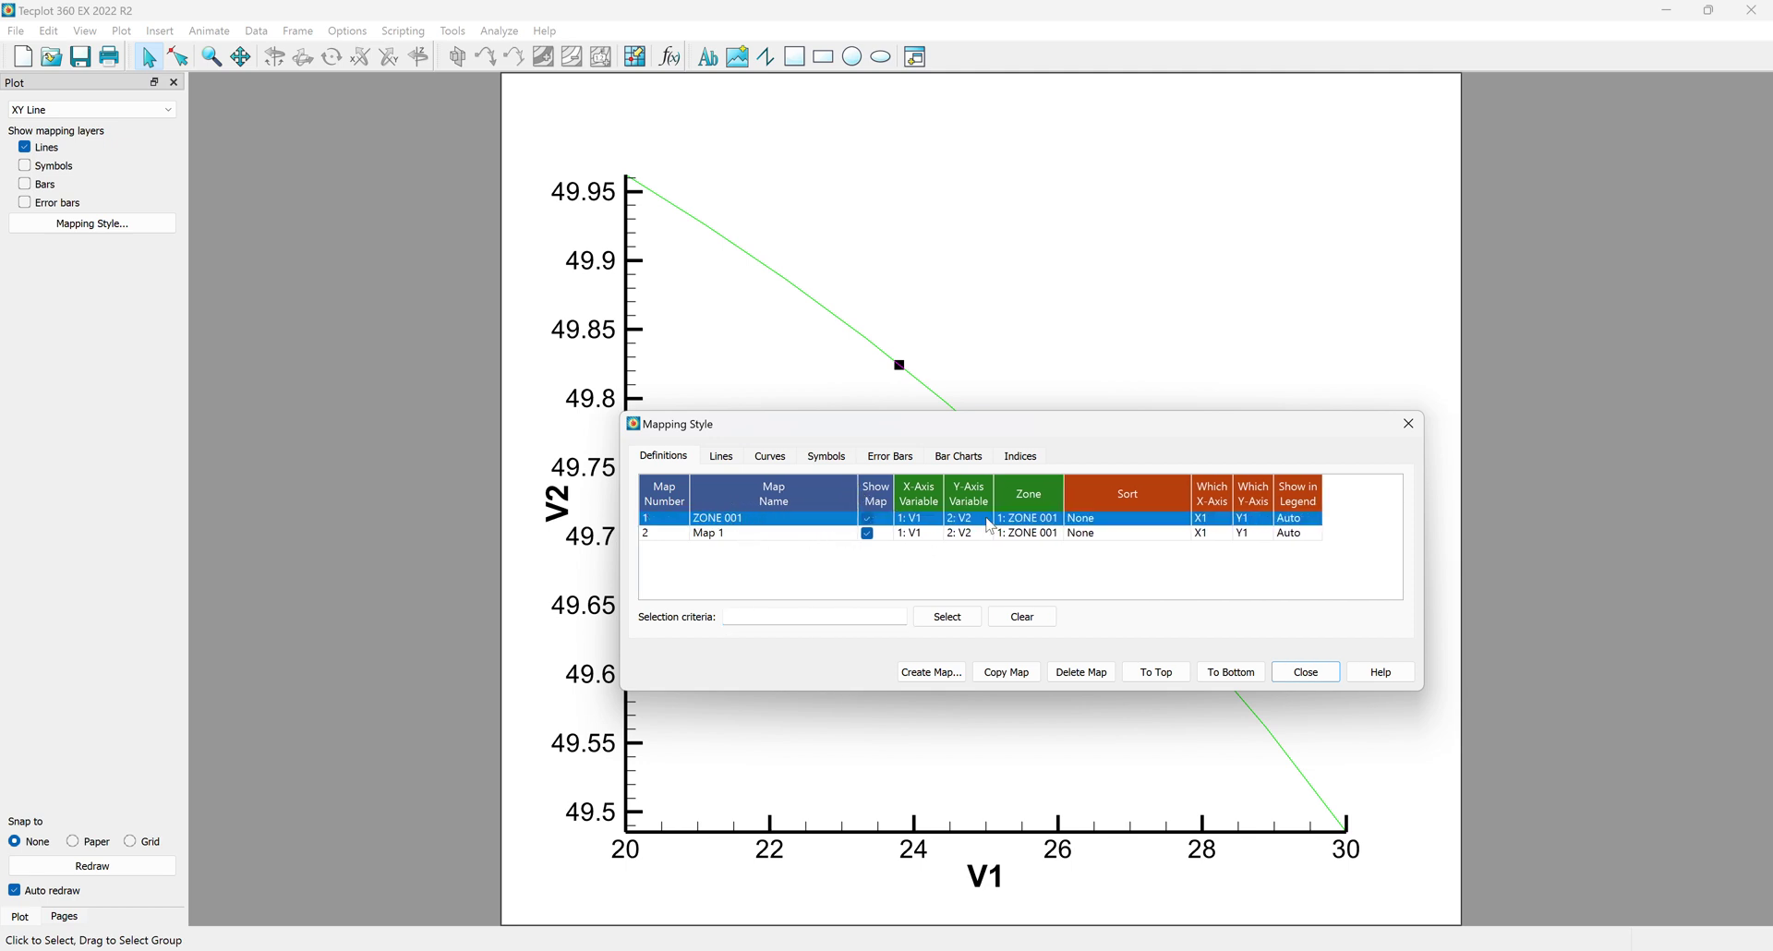
click(1037, 536)
click(1036, 535)
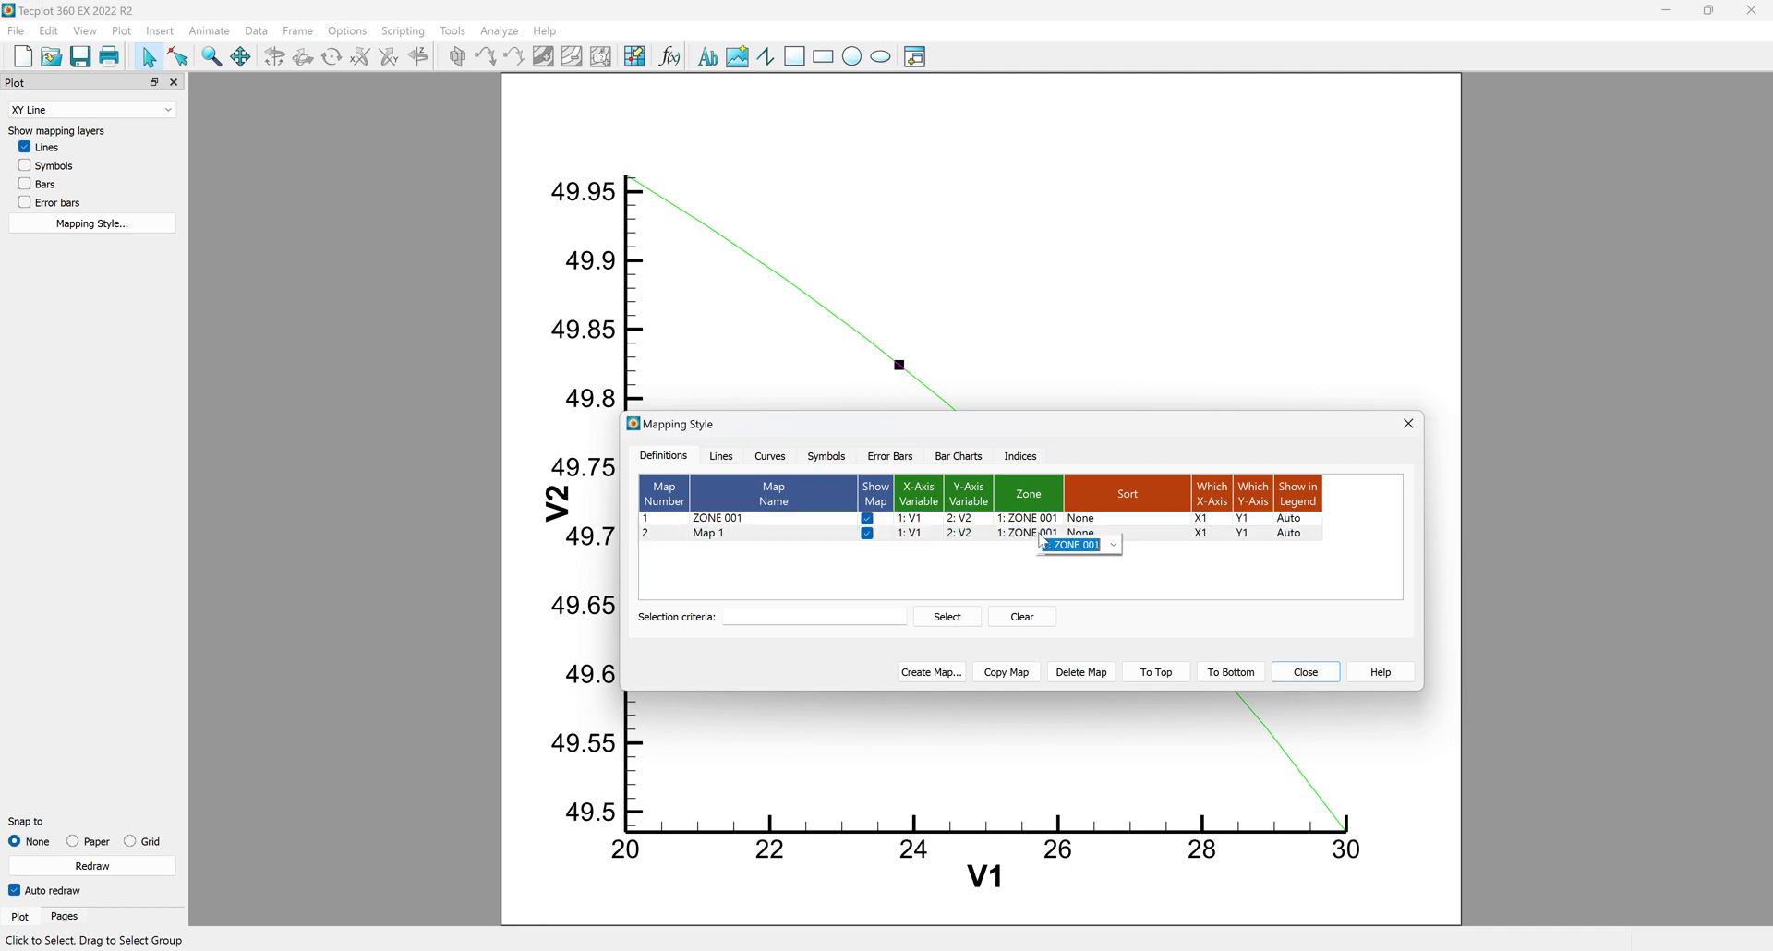
key(Return)
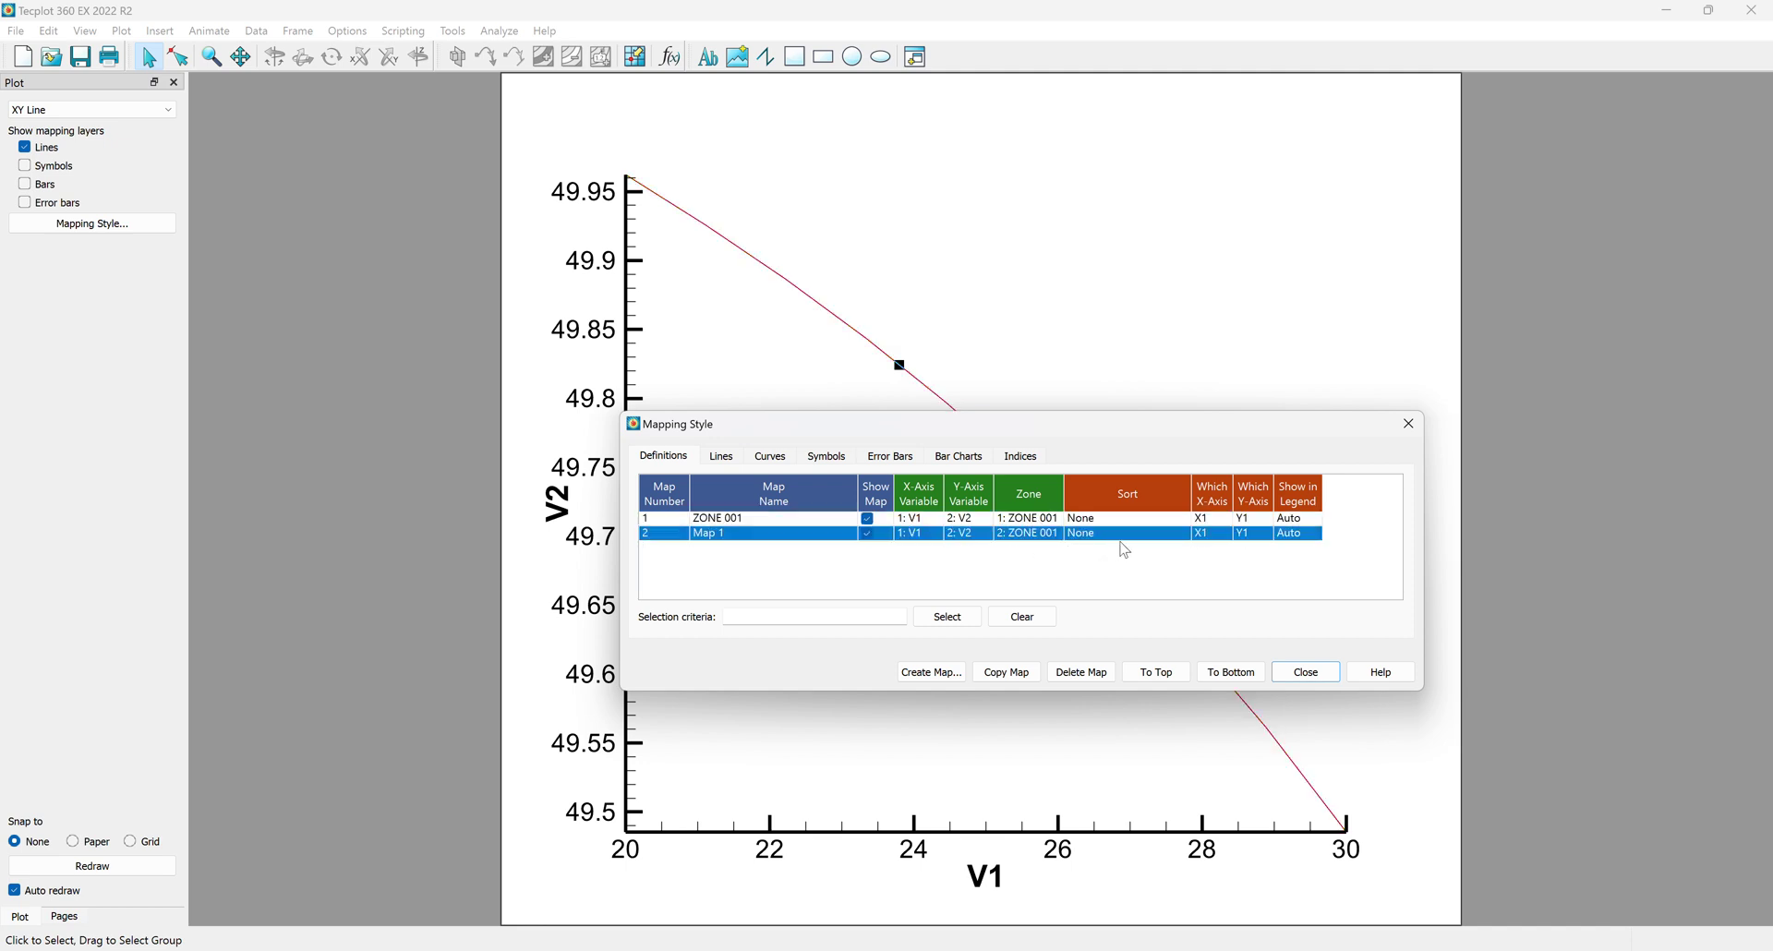
click(1253, 535)
click(1294, 568)
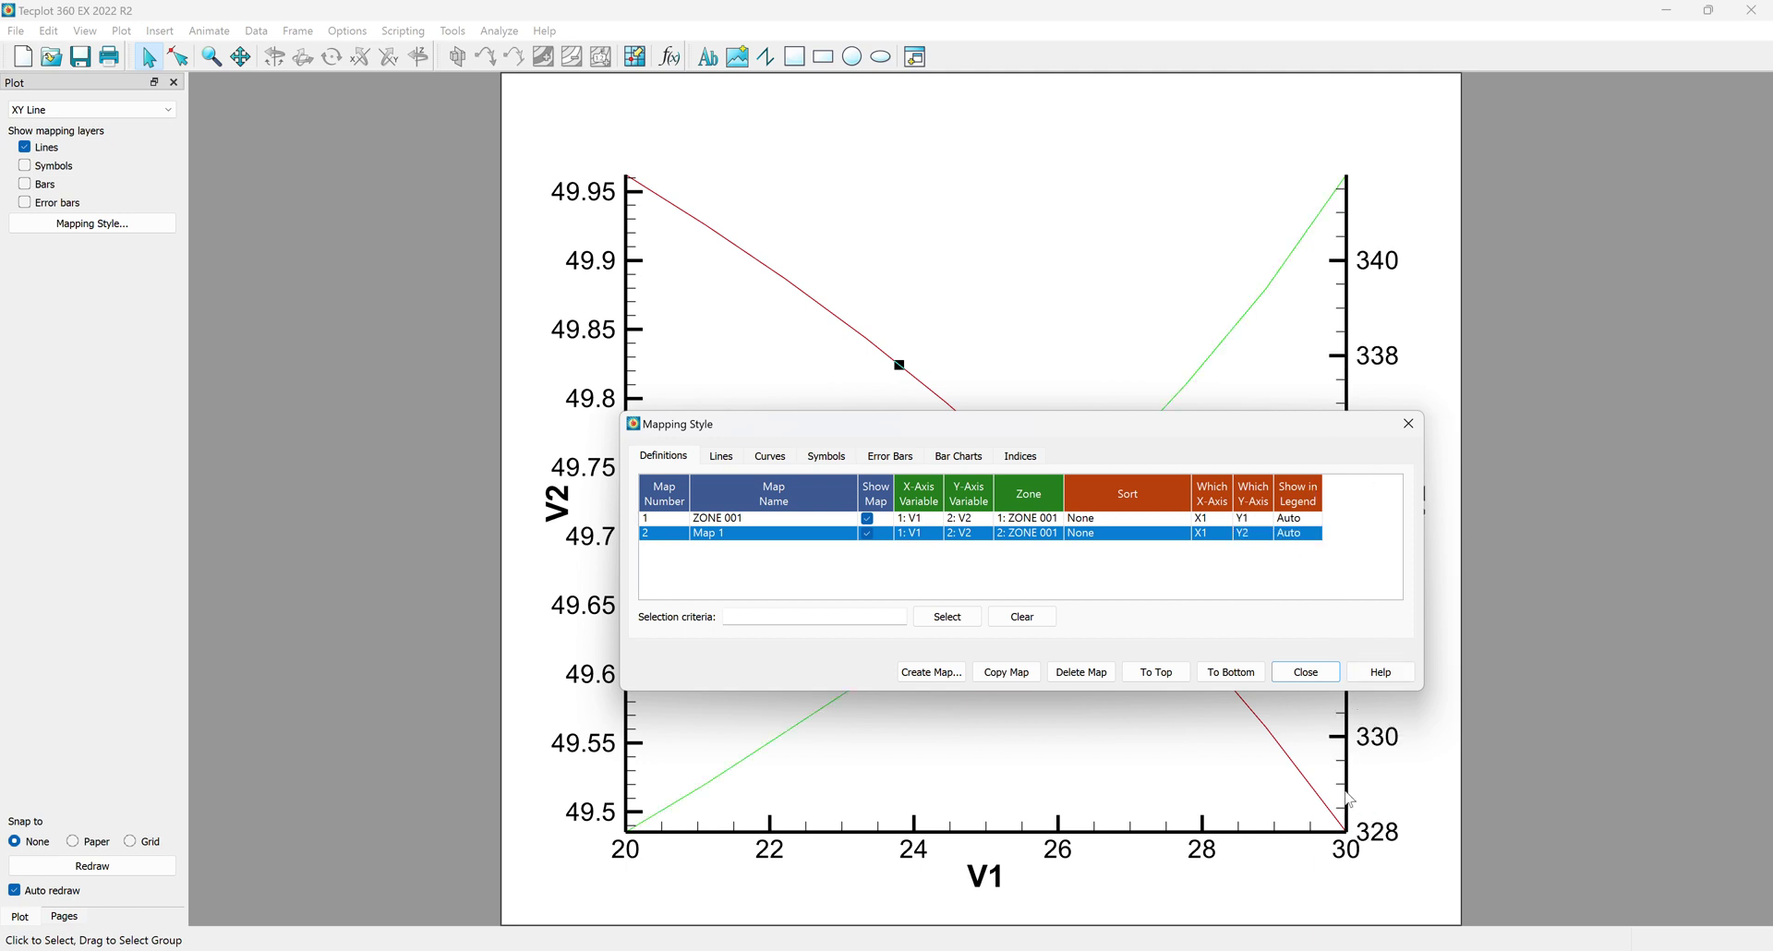
drag(1146, 427, 861, 690)
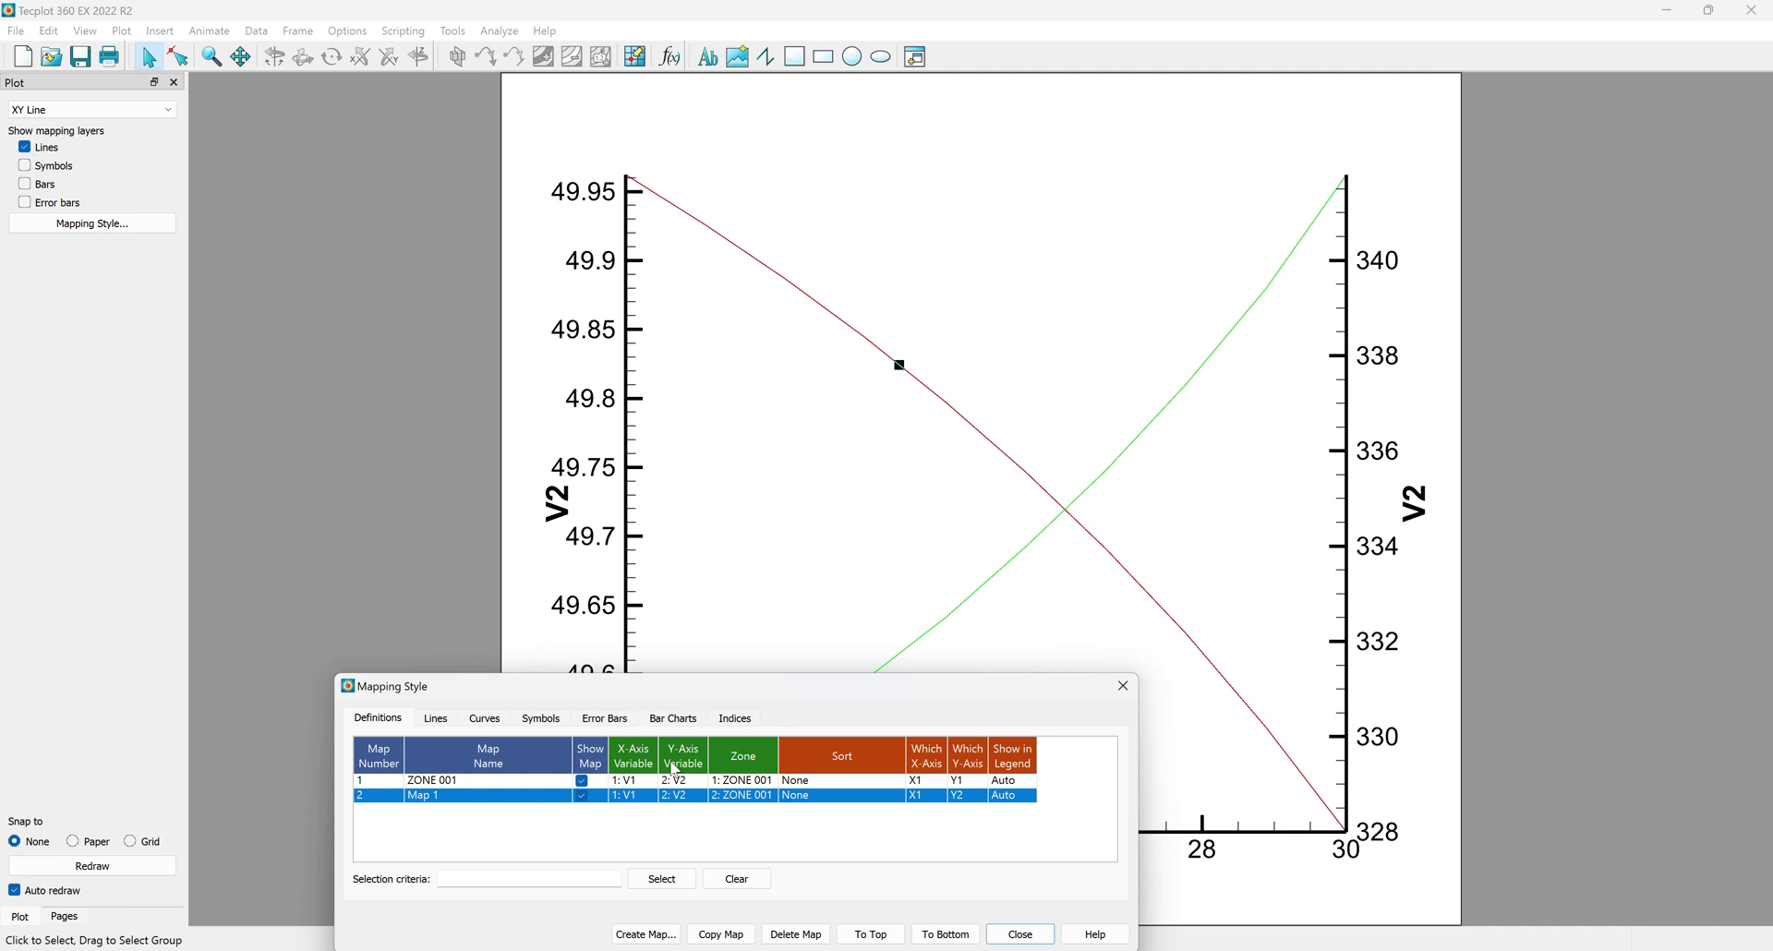
click(690, 671)
click(487, 795)
Step: Rename the first map to <greek>h</greek><sub>En</sub>
drag(554, 686, 749, 336)
double_click(703, 432)
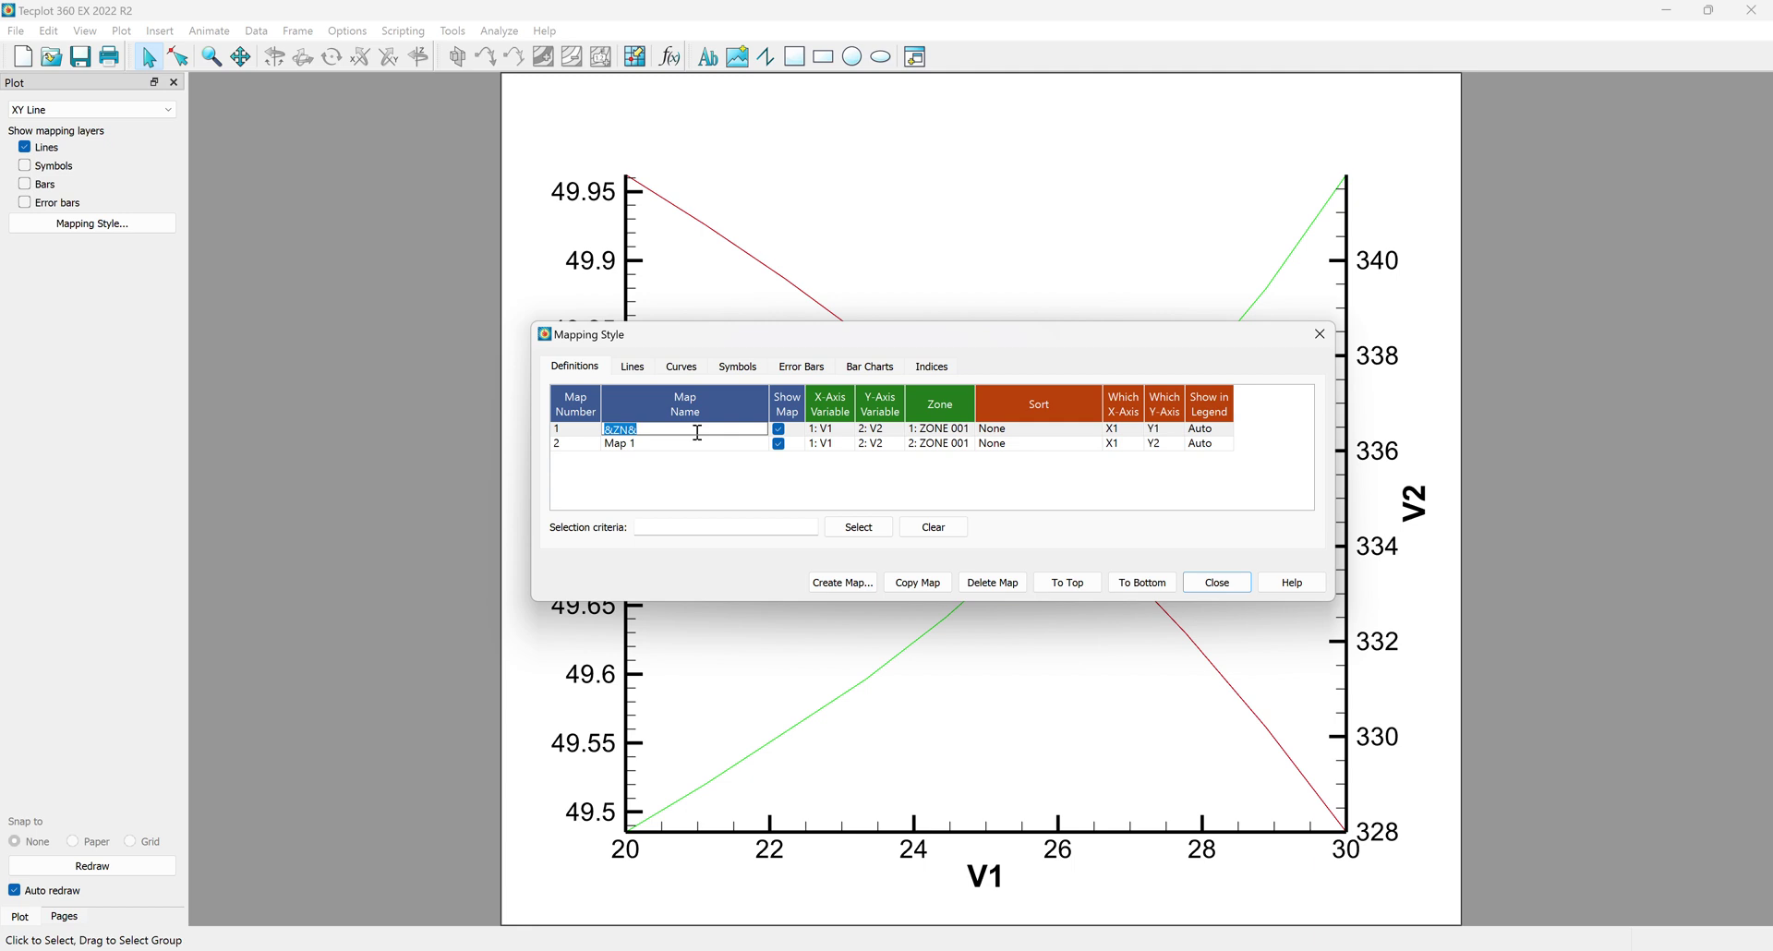
text(<greek>h</greek><sub>En</sub>)
click(670, 451)
Step: Rename the second map to W<sub>Net</sub> and check both formatted names
double_click(671, 450)
text(W<)
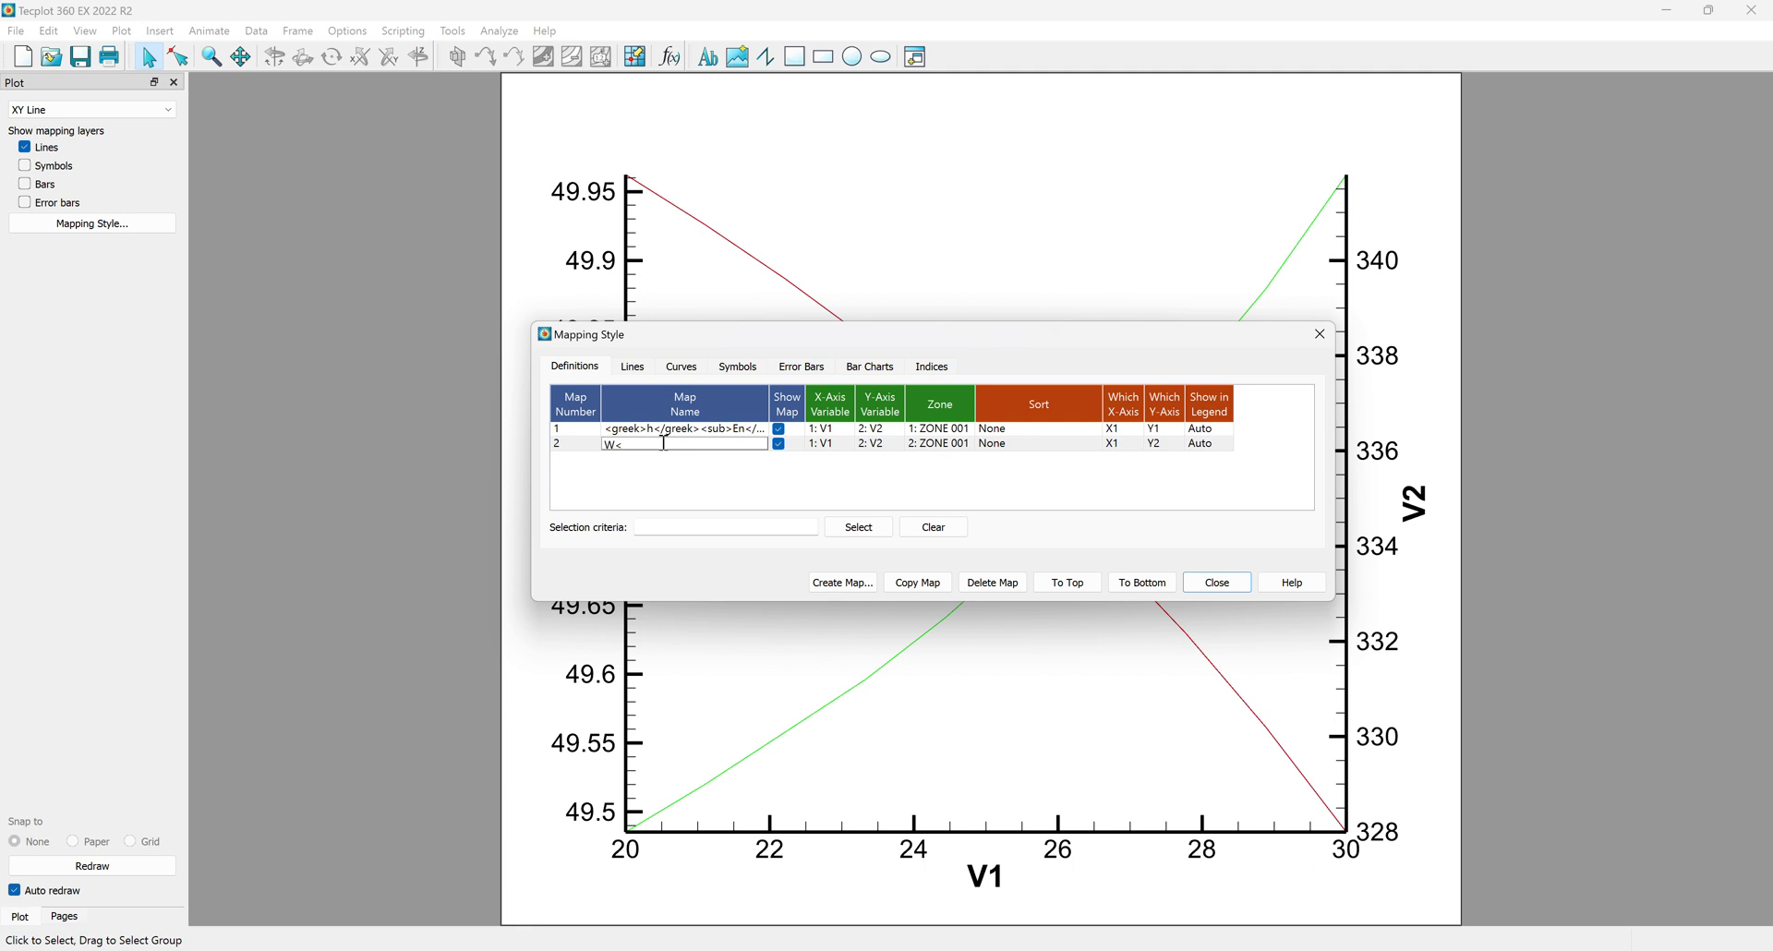
text(sub>)
key(BackSpace)
text(Net</sub>)
key(Return)
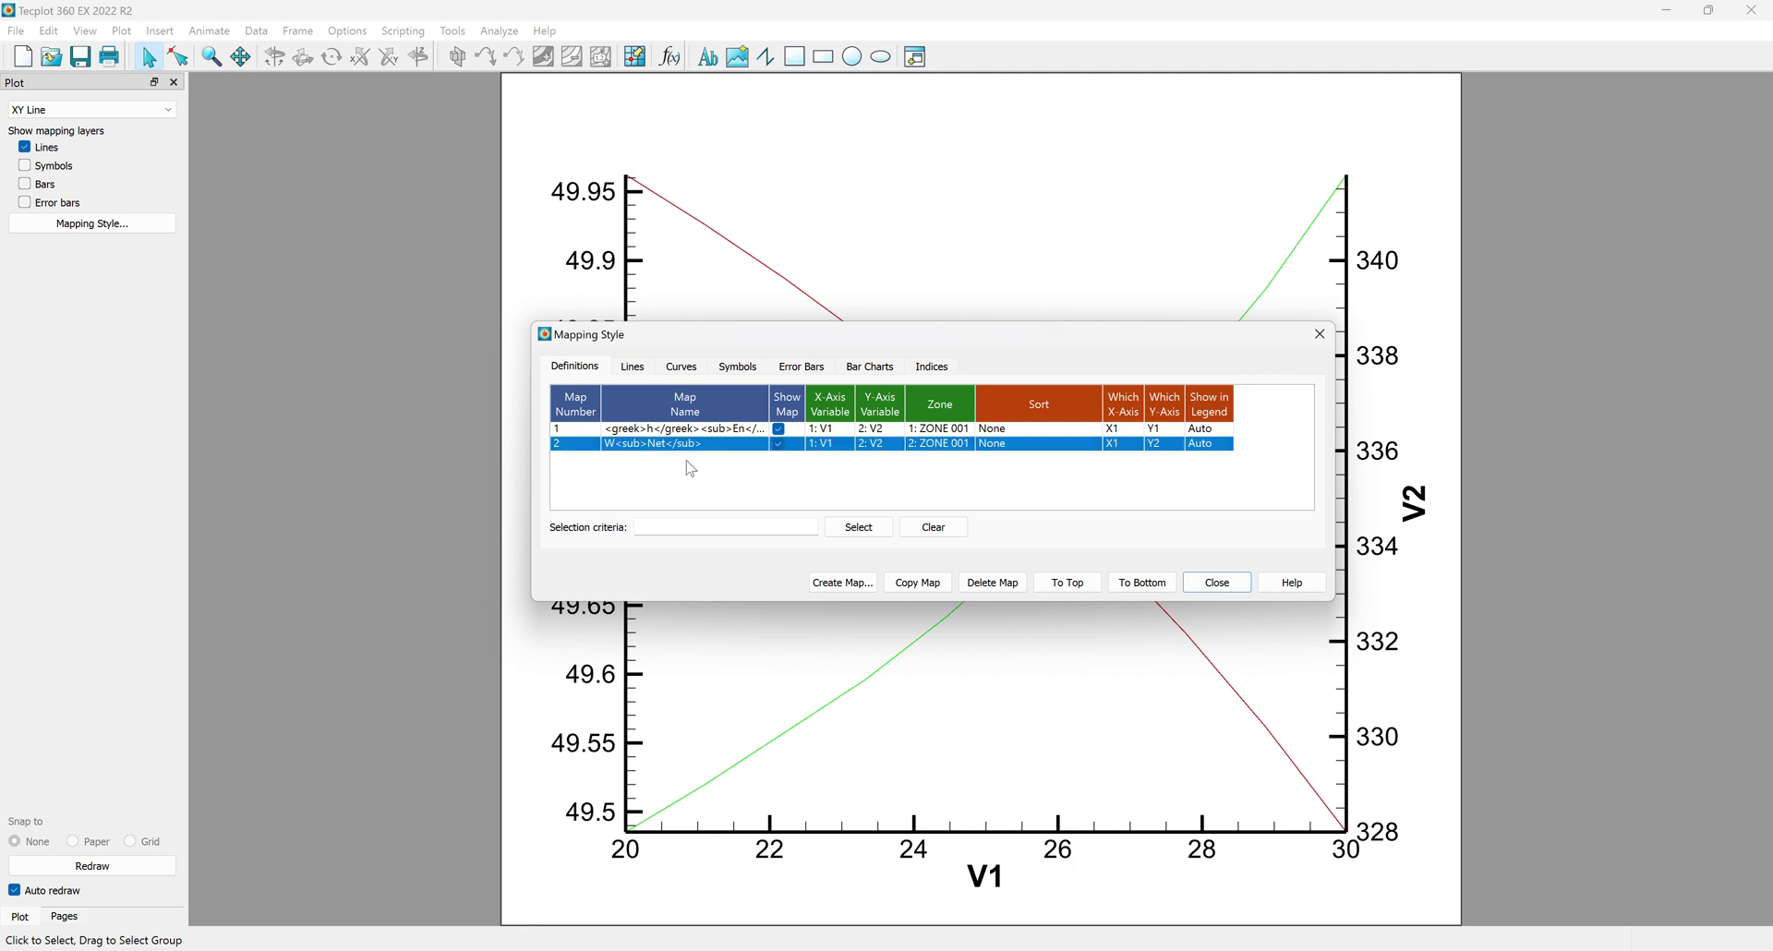
double_click(688, 445)
drag(712, 449, 623, 451)
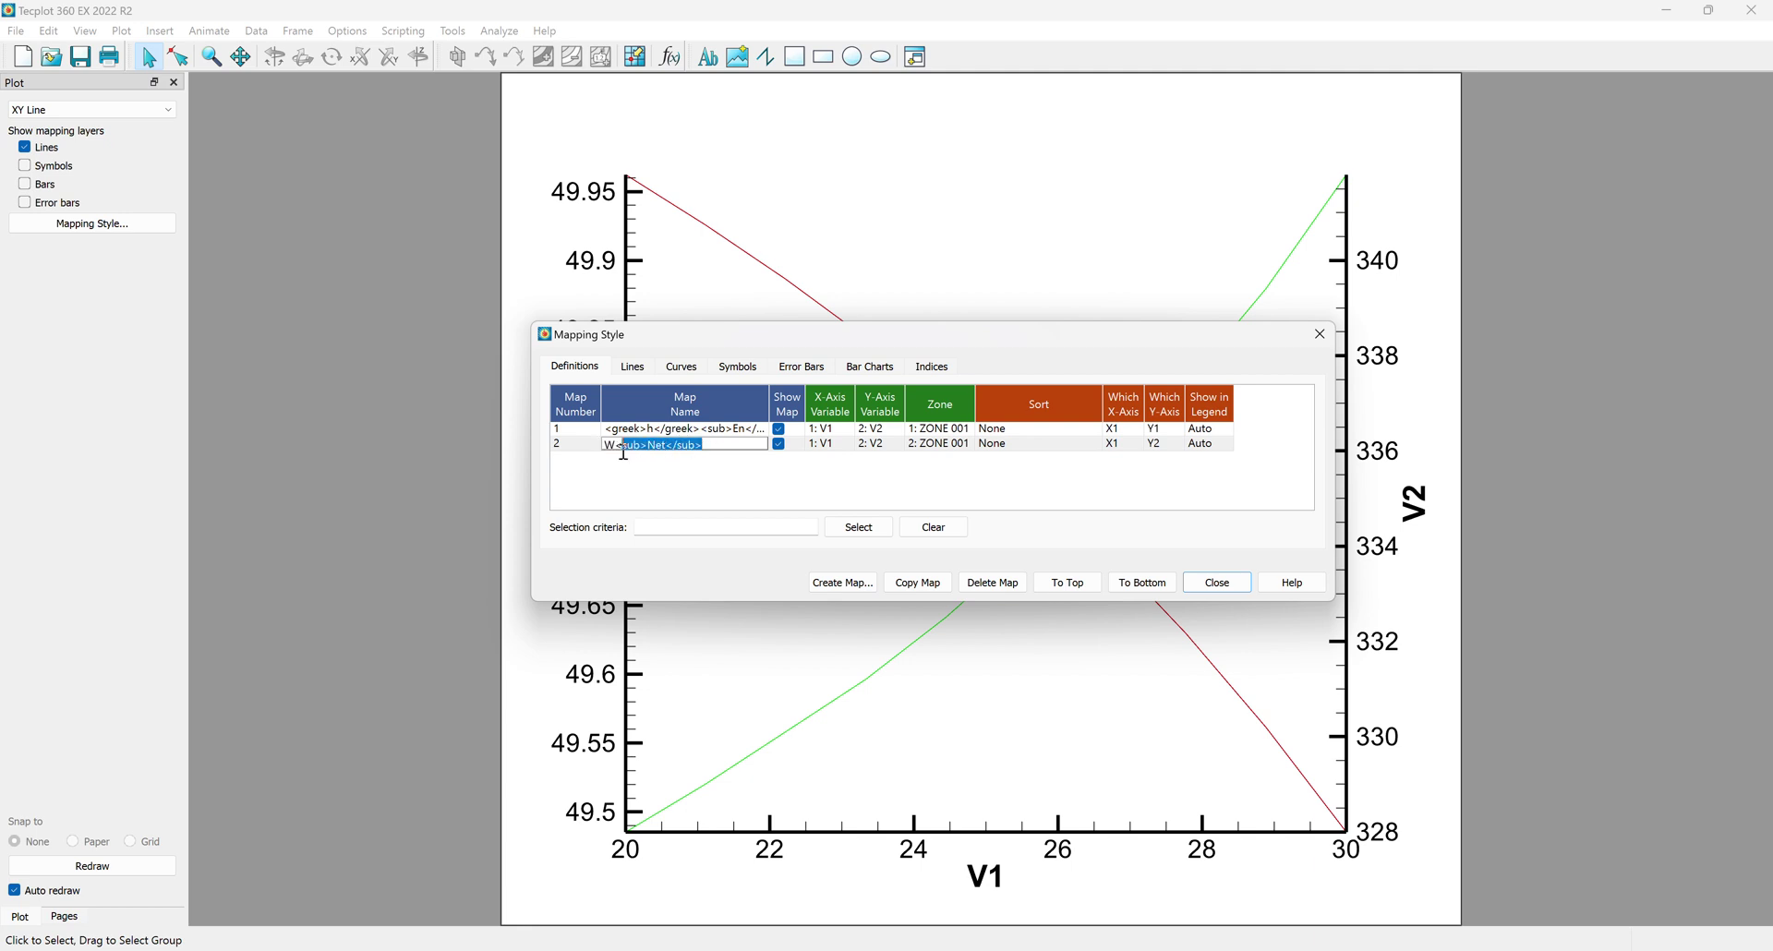
double_click(701, 430)
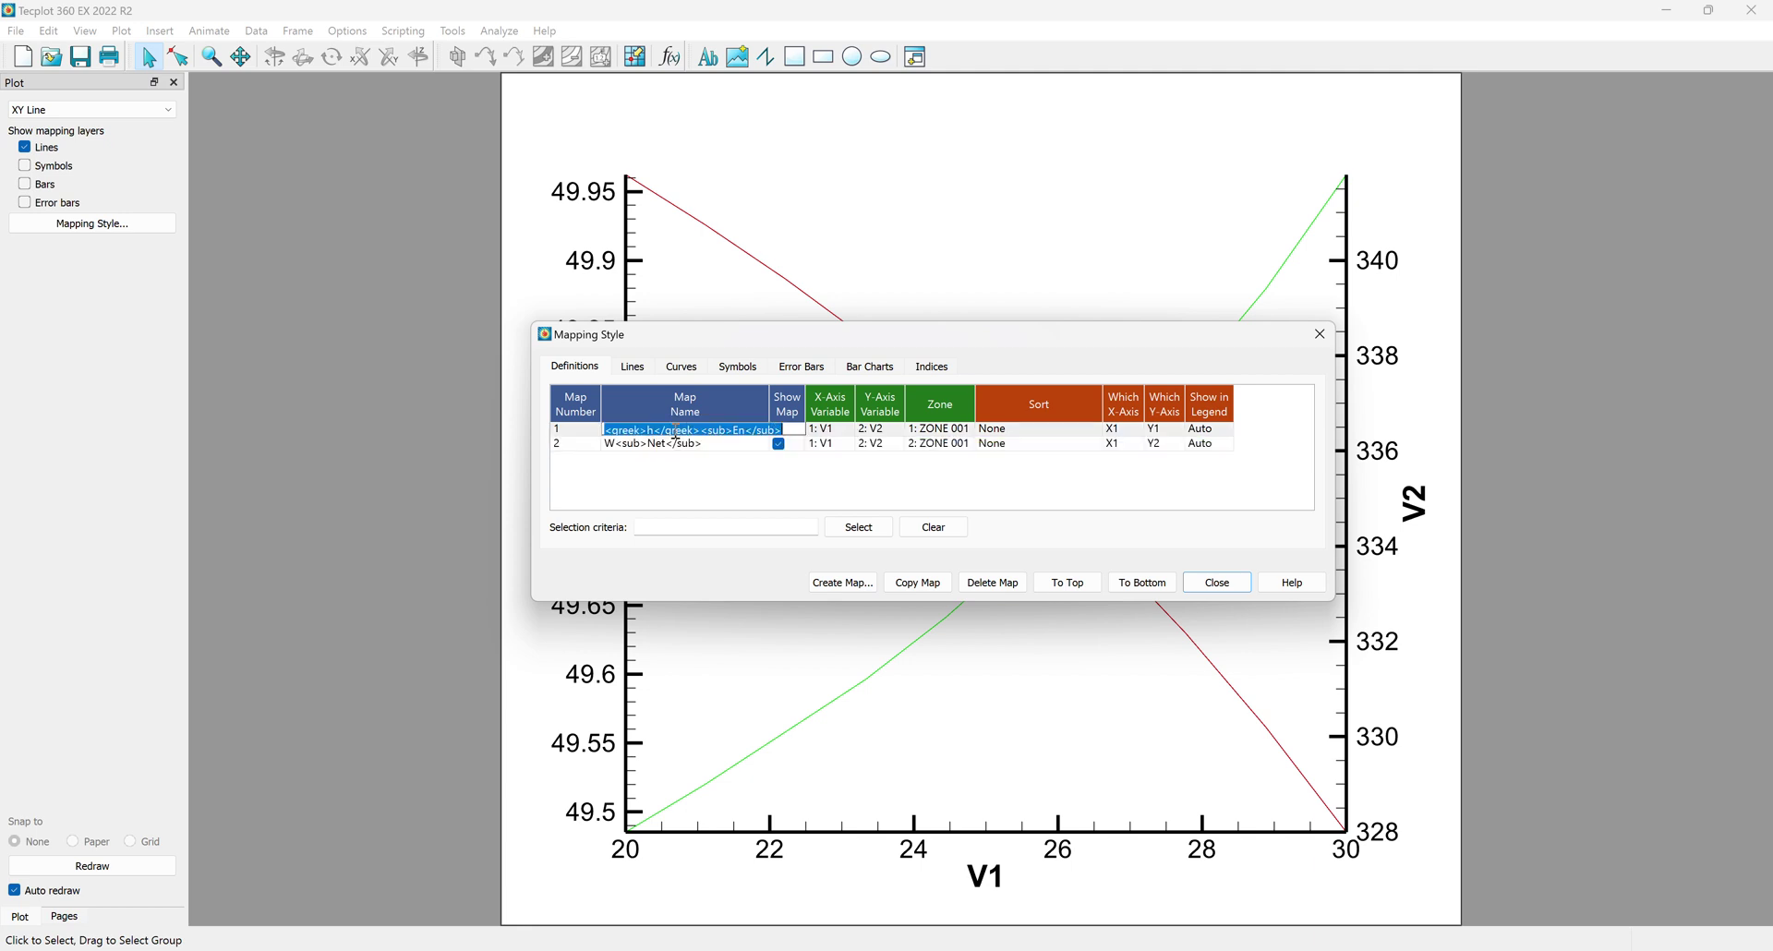
drag(700, 431, 601, 432)
click(805, 473)
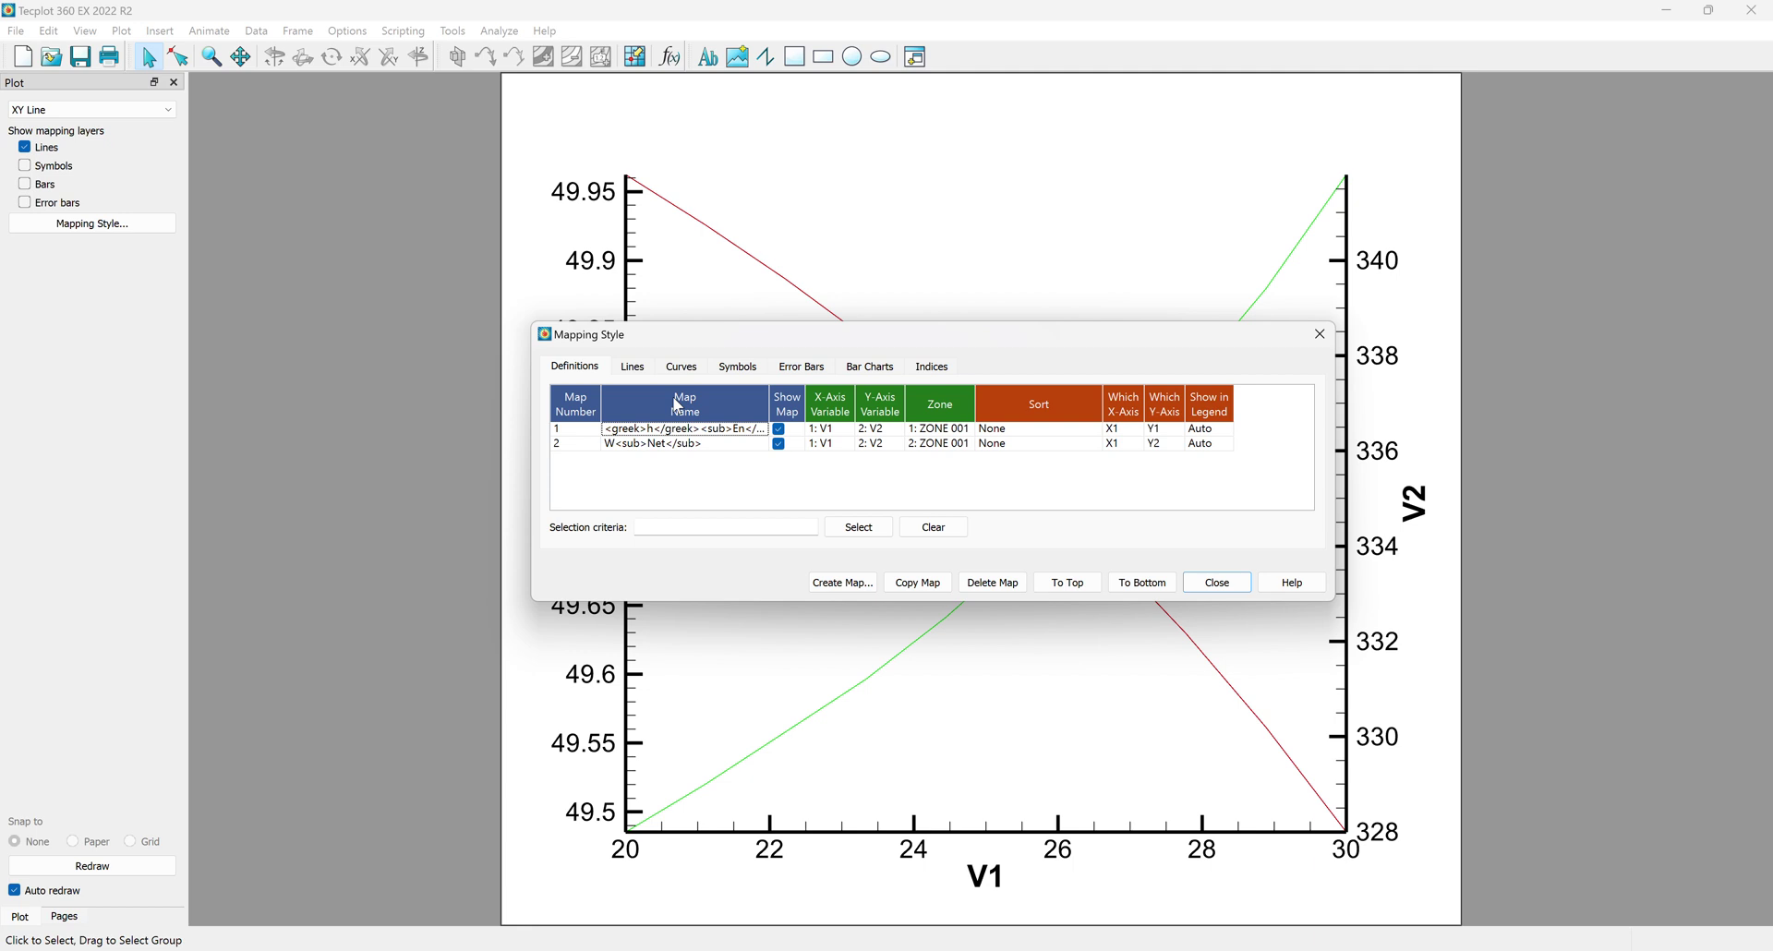
Step: Set the line thickness of both maps to 0.4%
click(627, 373)
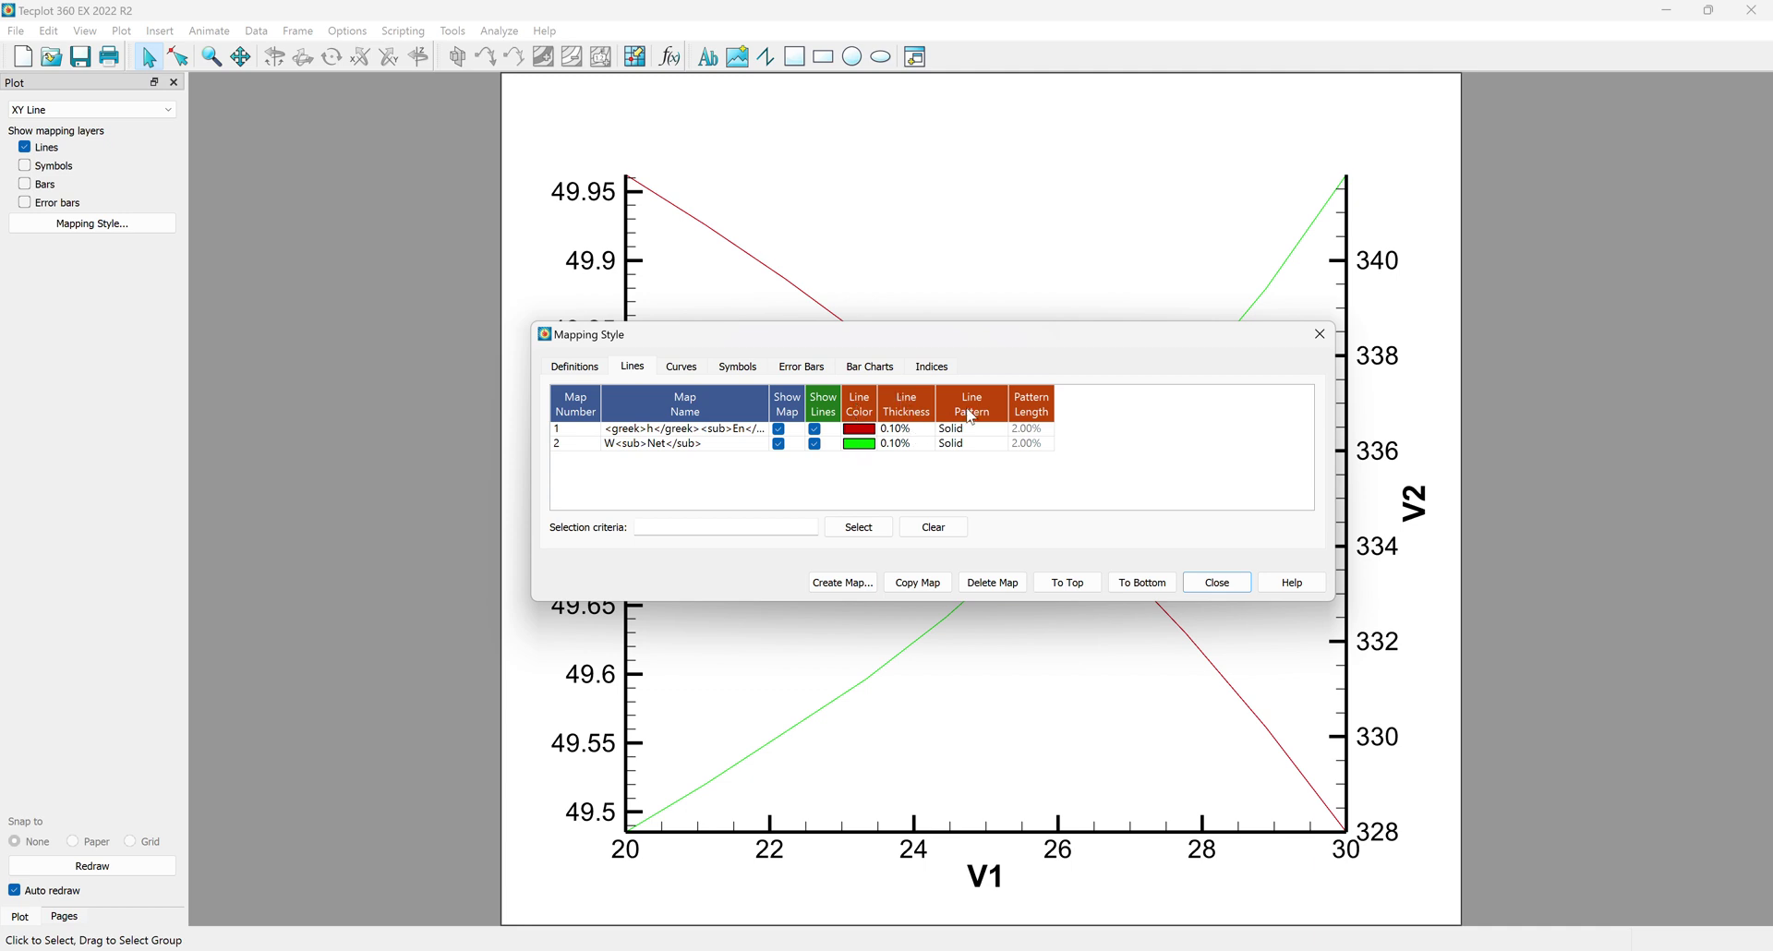
click(905, 429)
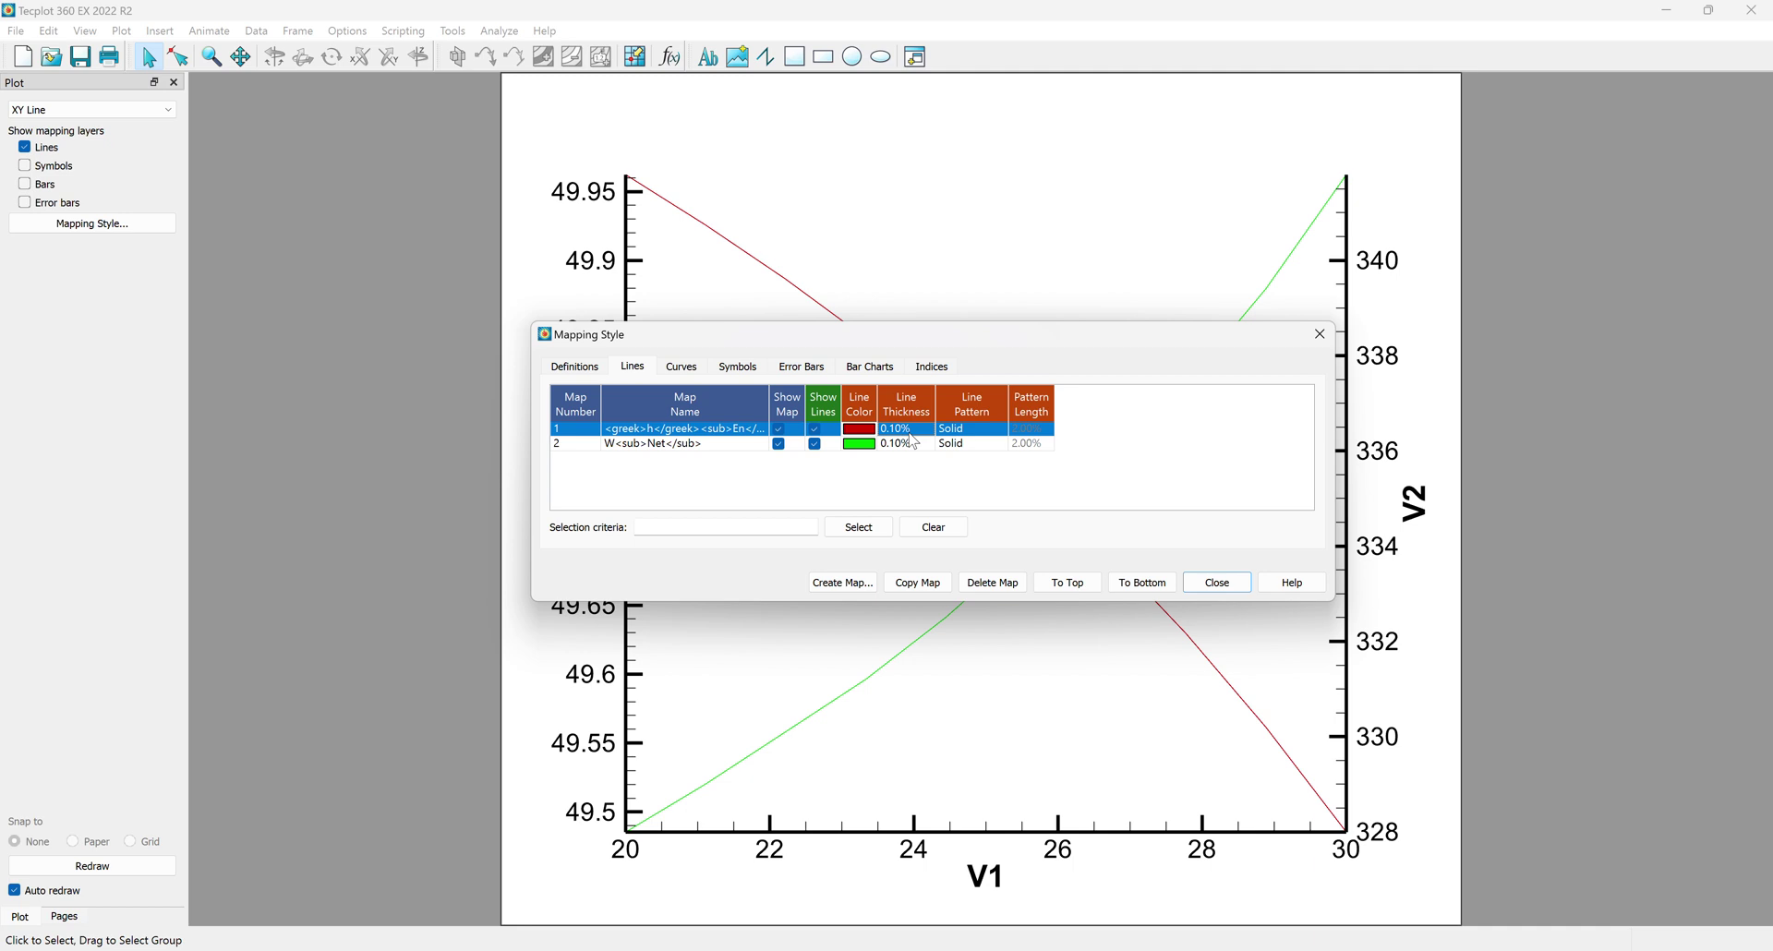
shift+click(913, 441)
click(913, 440)
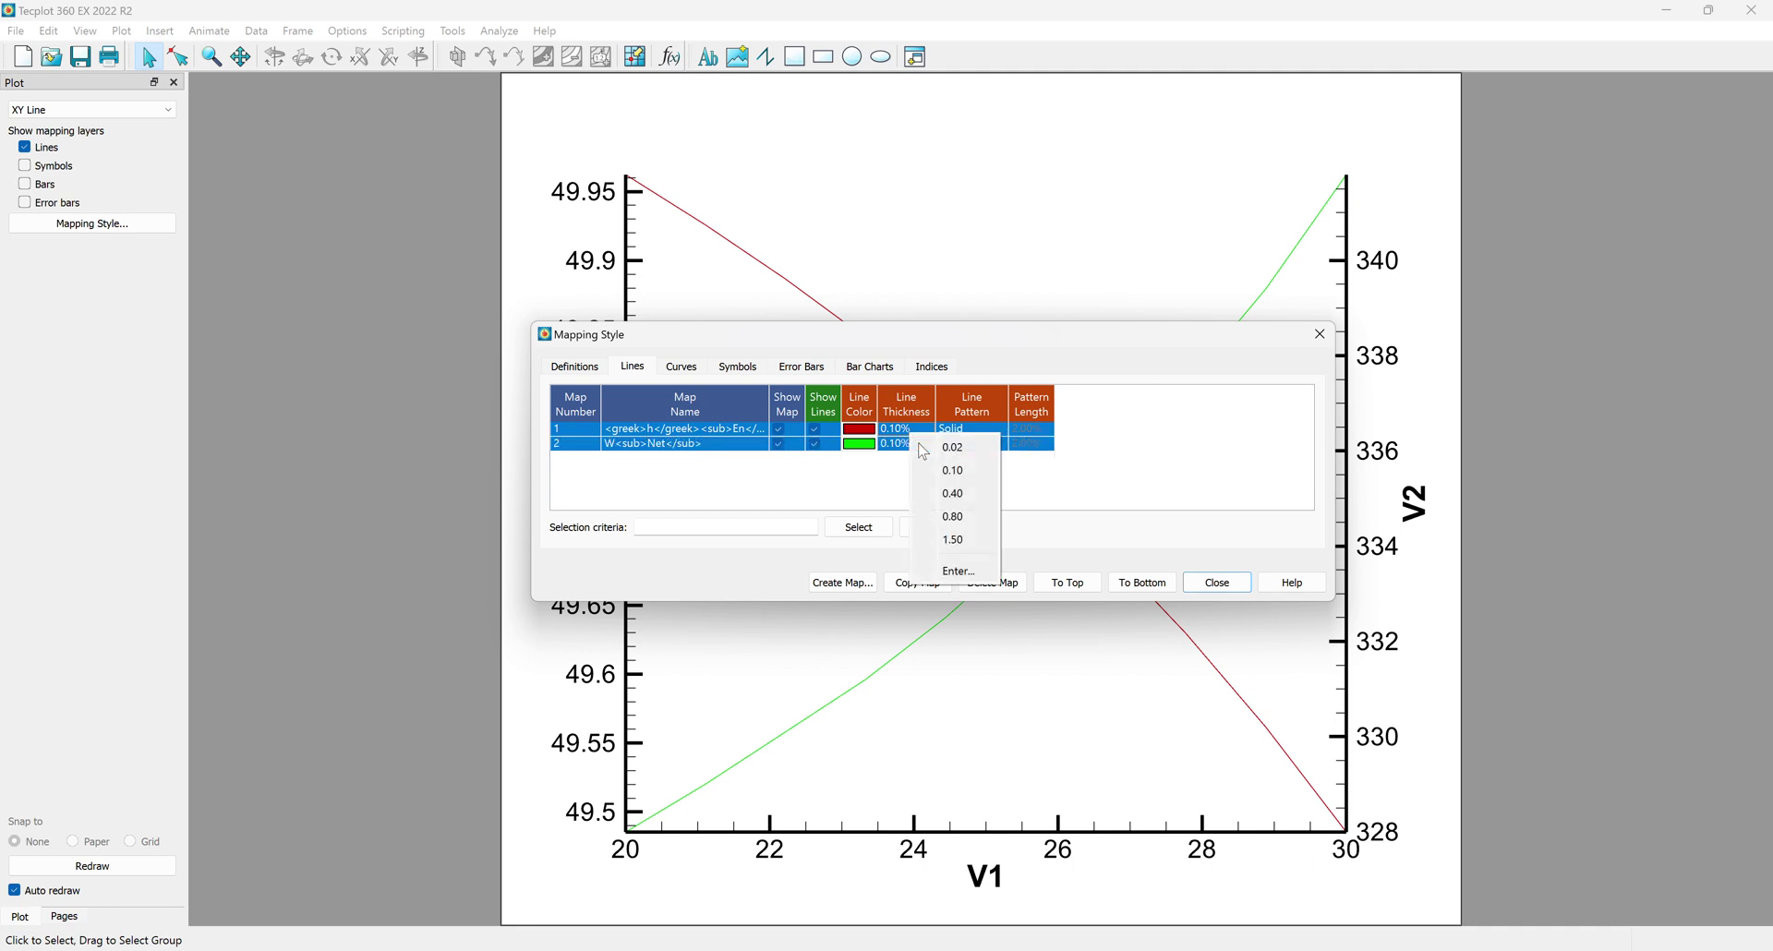
click(948, 576)
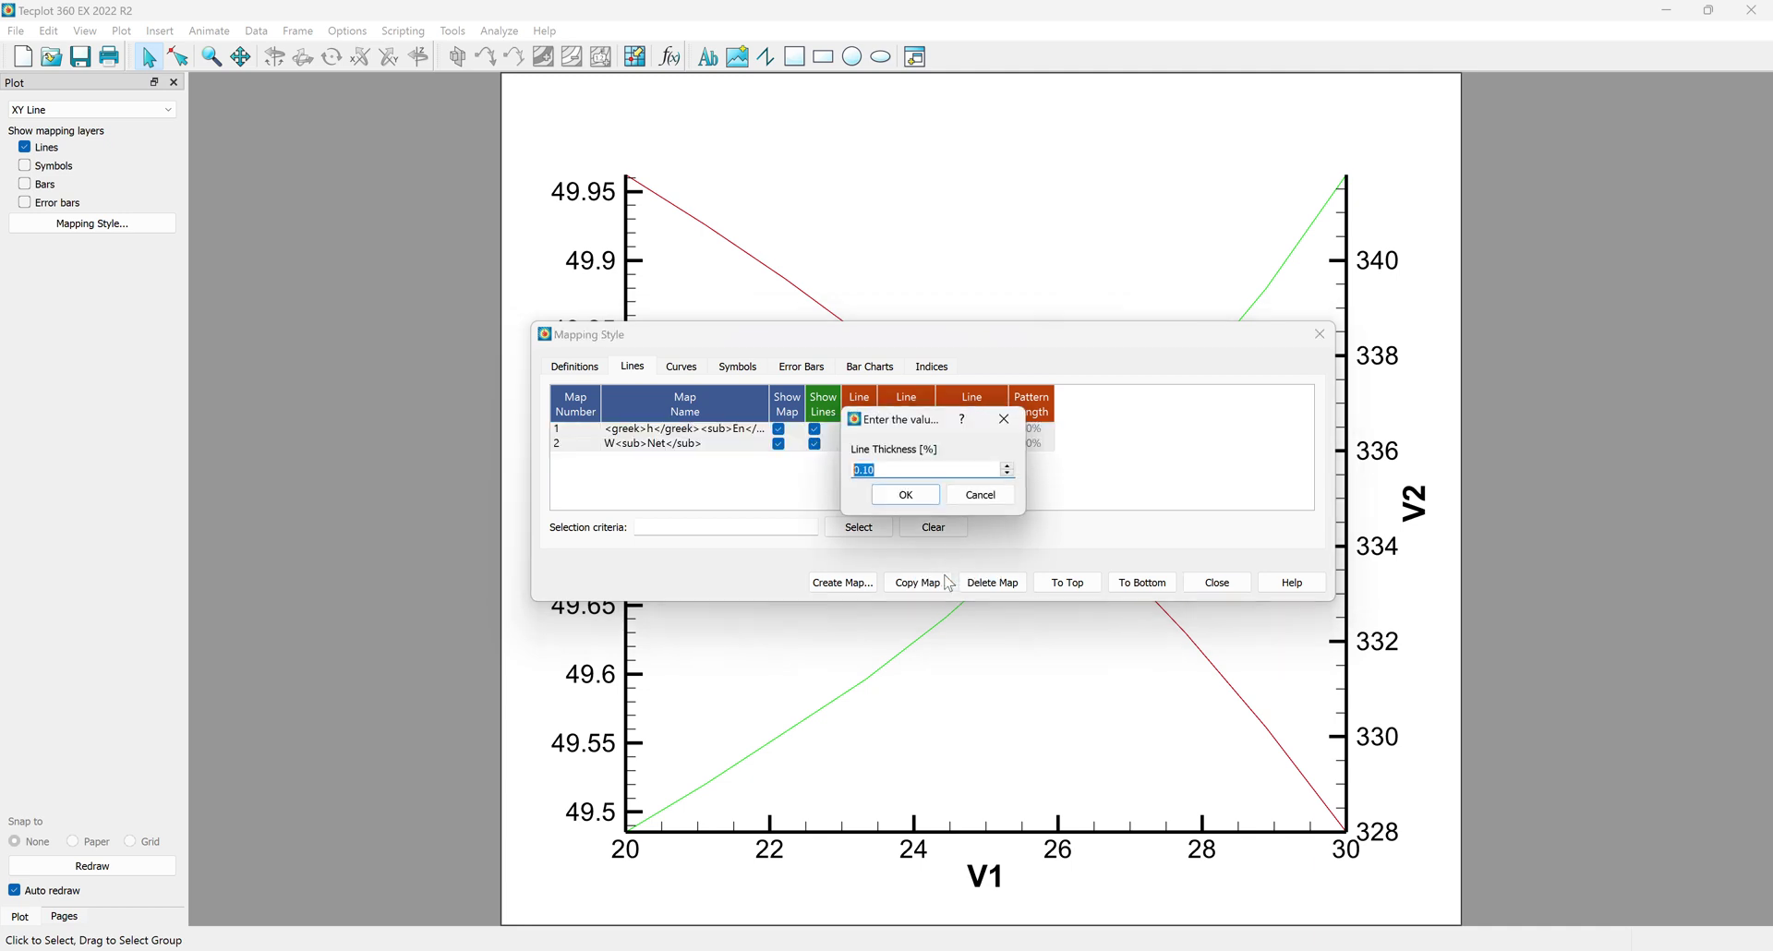
text(0.4)
key(Return)
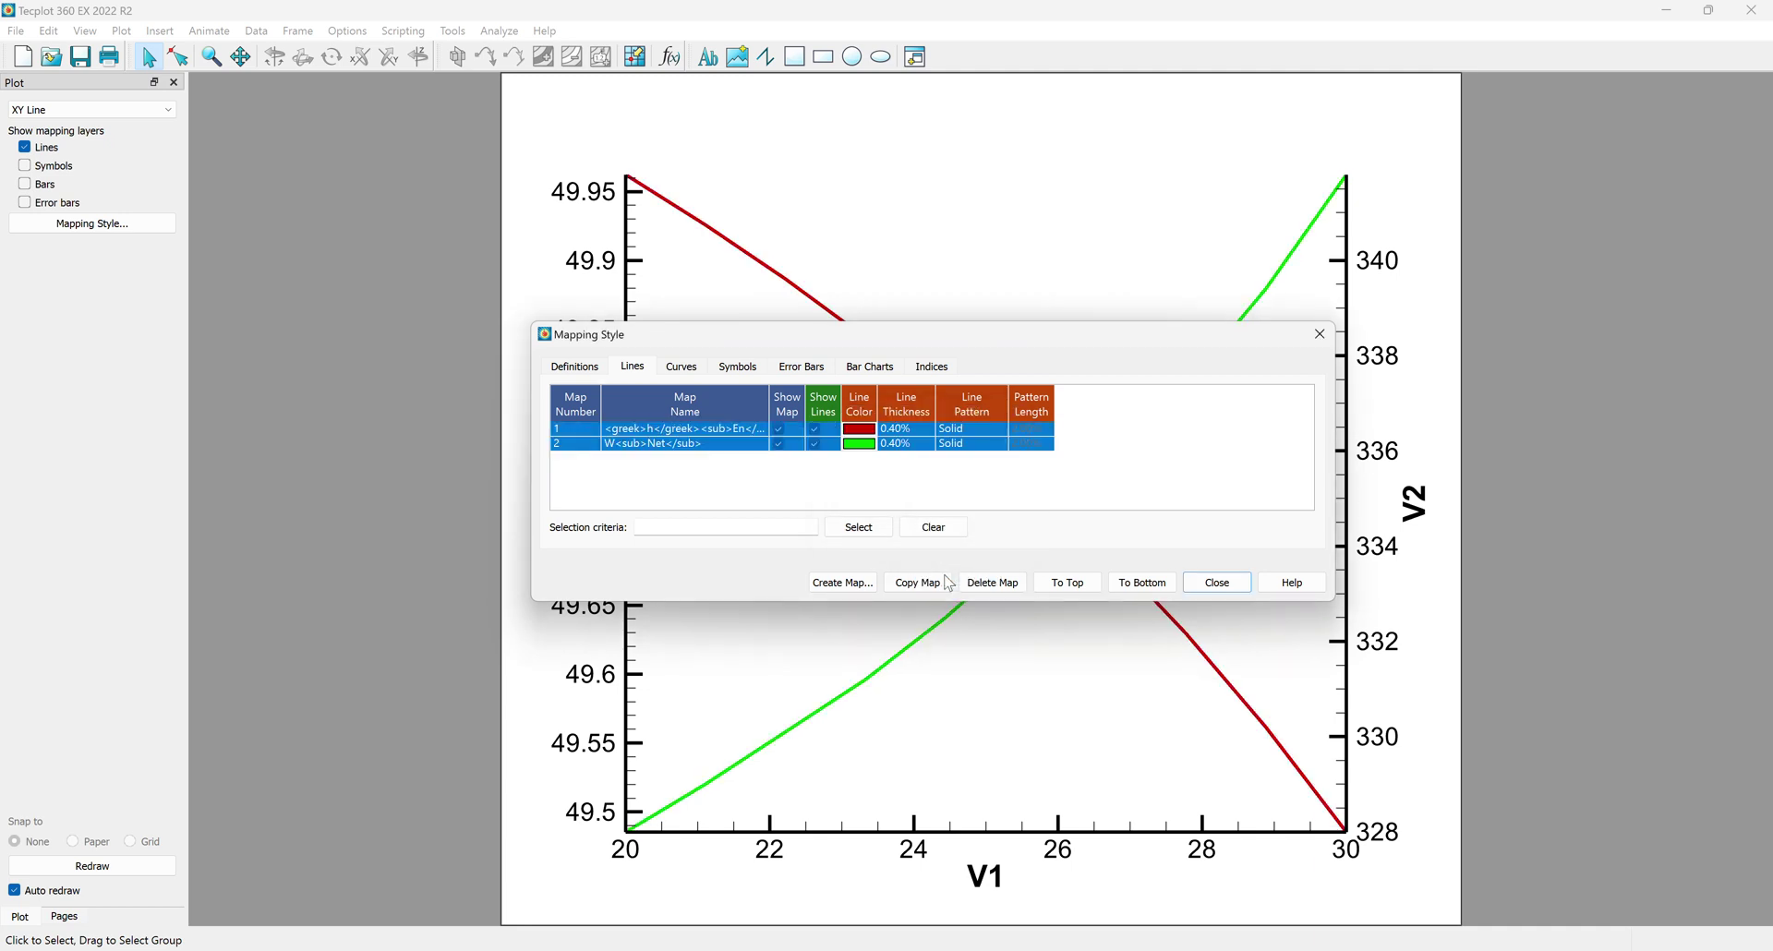
Step: Try Dashed and Dash dot patterns on both lines, then restore Solid
click(974, 444)
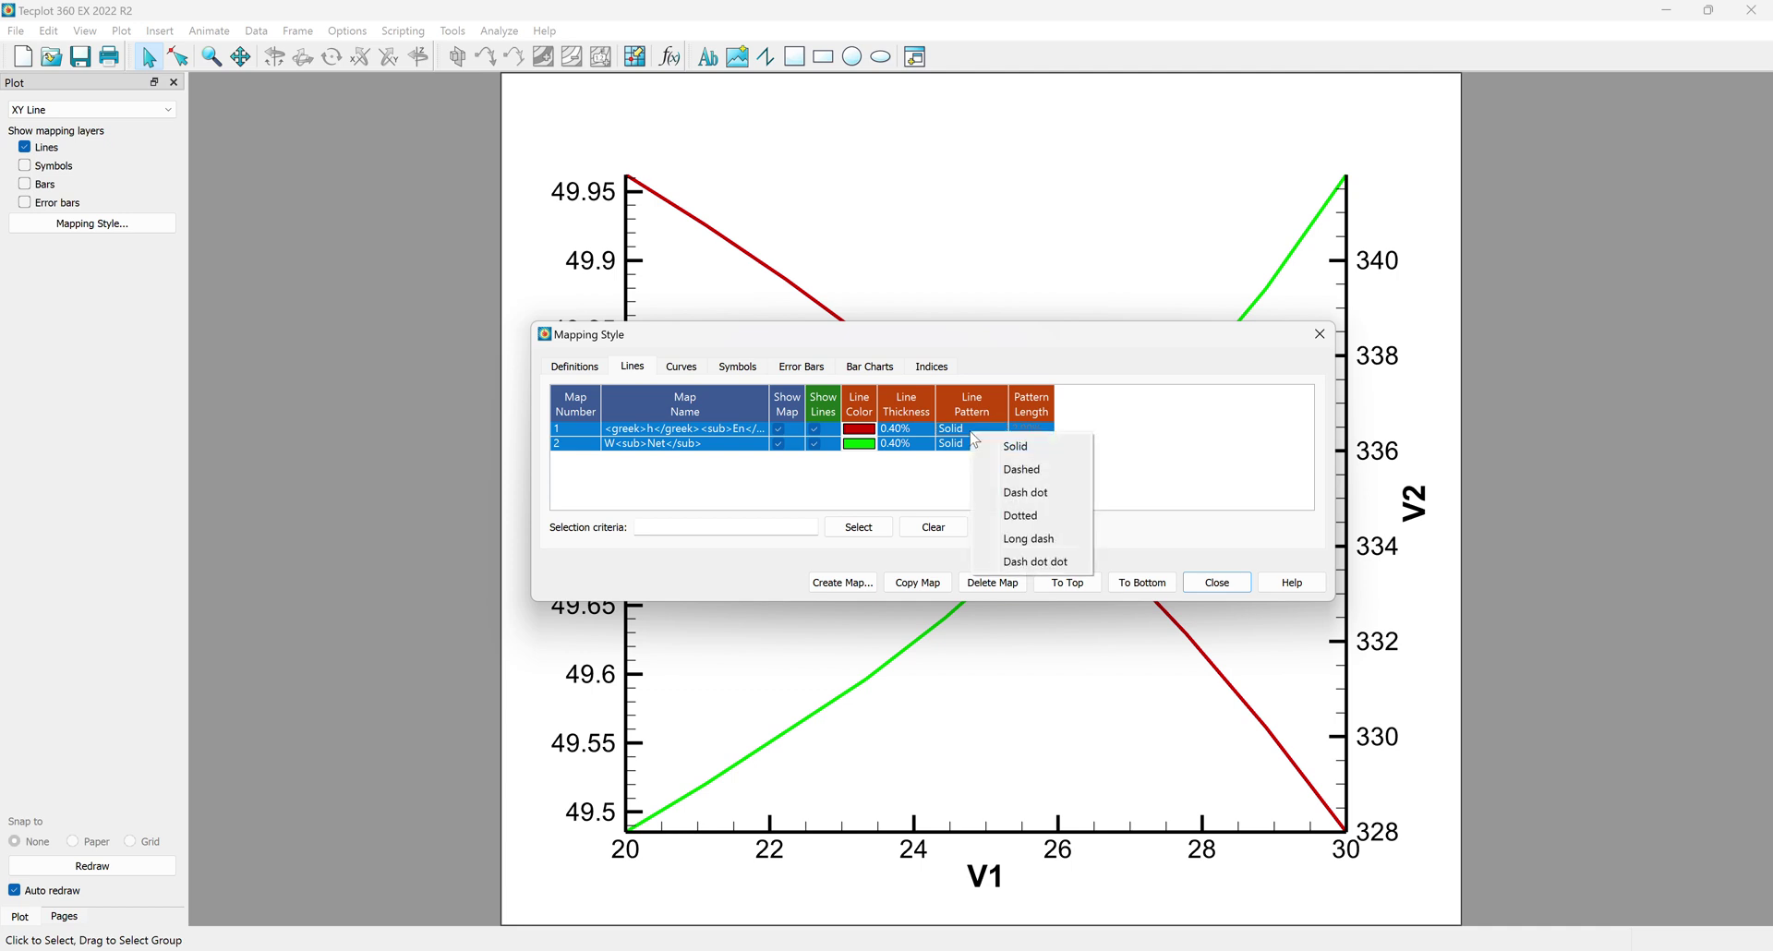
click(1007, 470)
click(998, 447)
click(1033, 475)
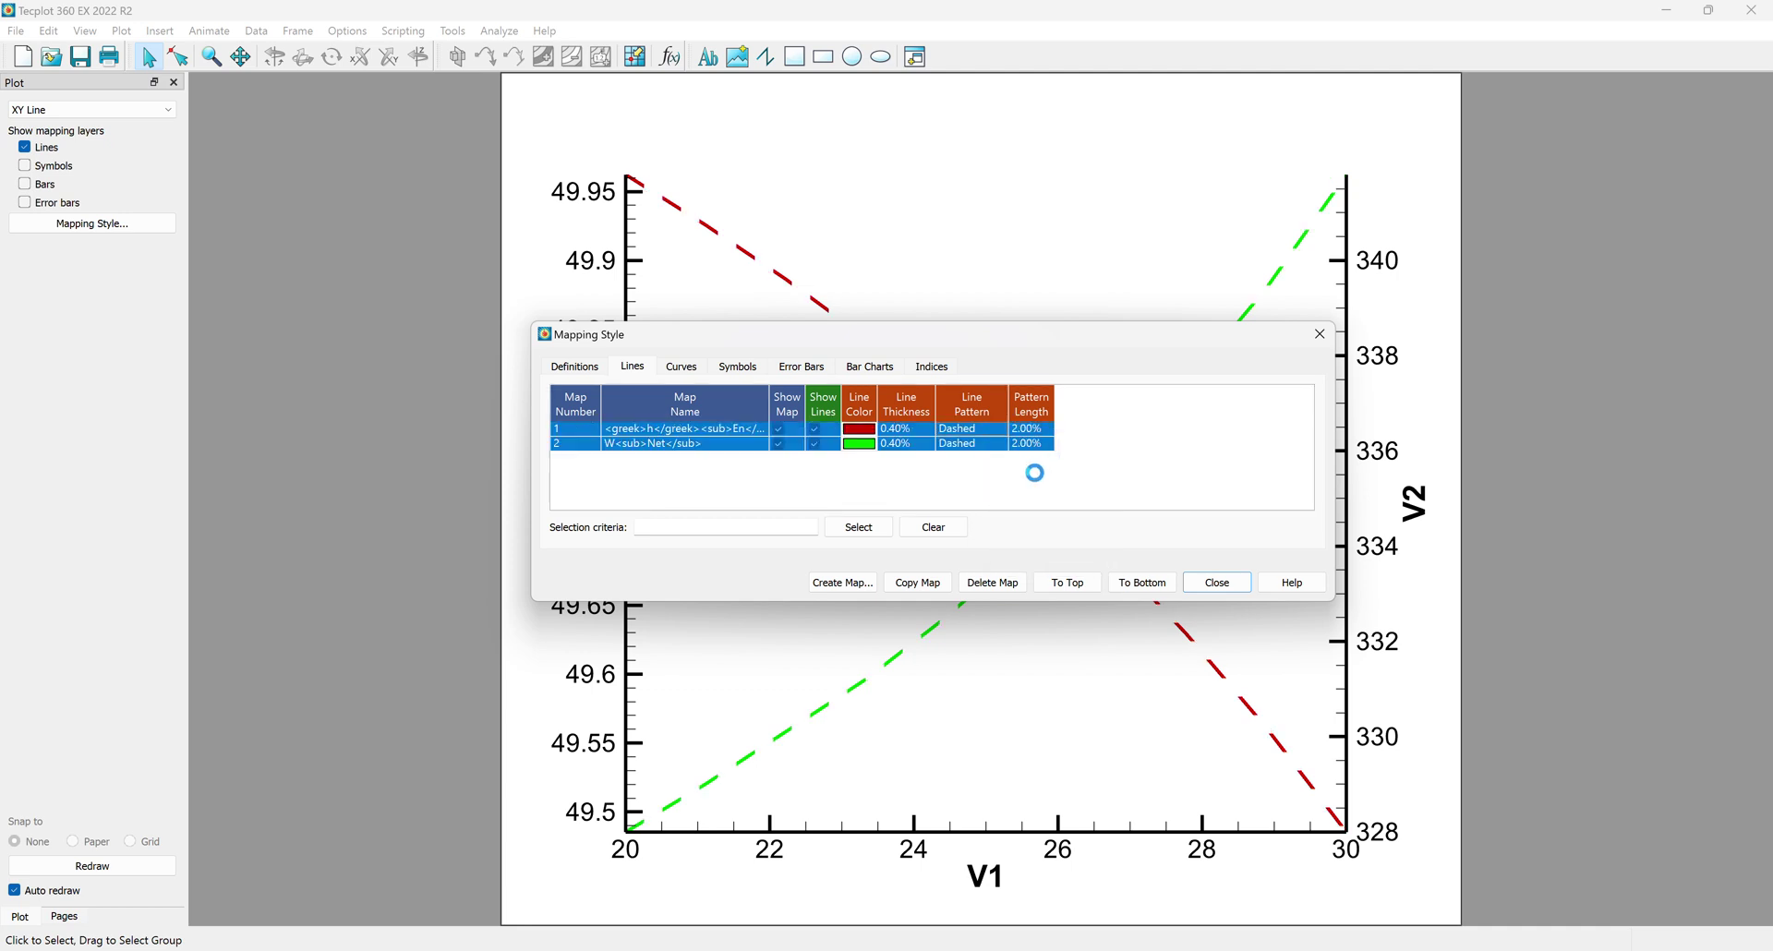
click(982, 443)
click(1006, 448)
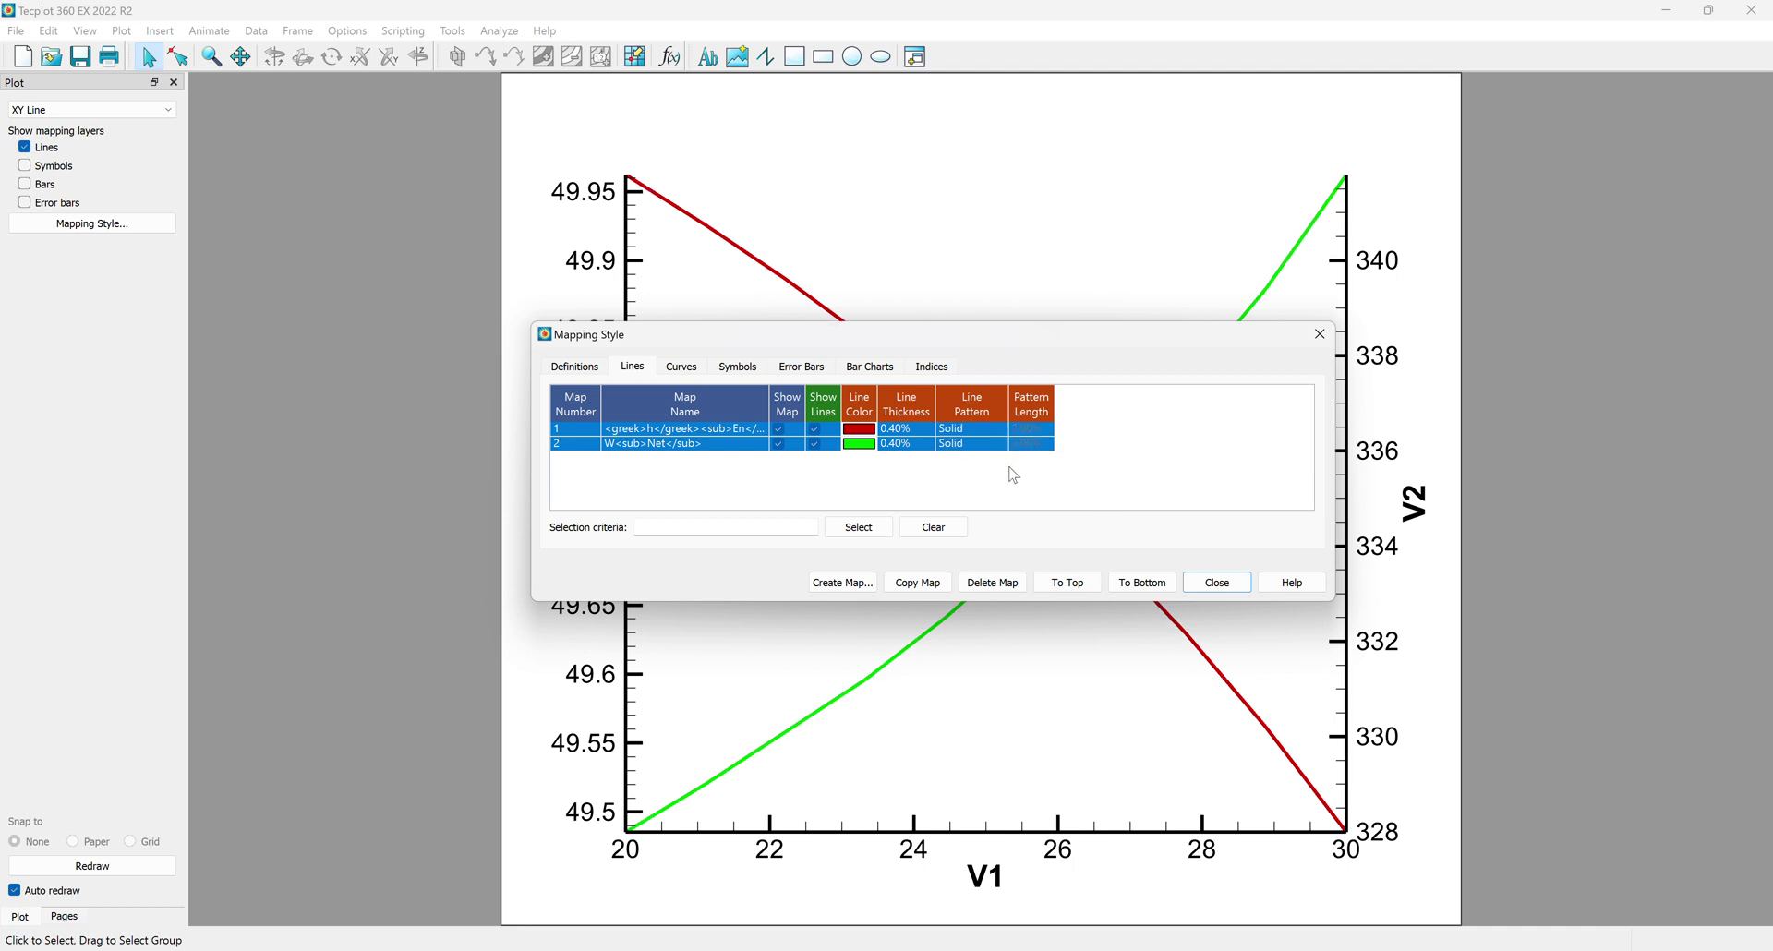
click(908, 471)
click(679, 369)
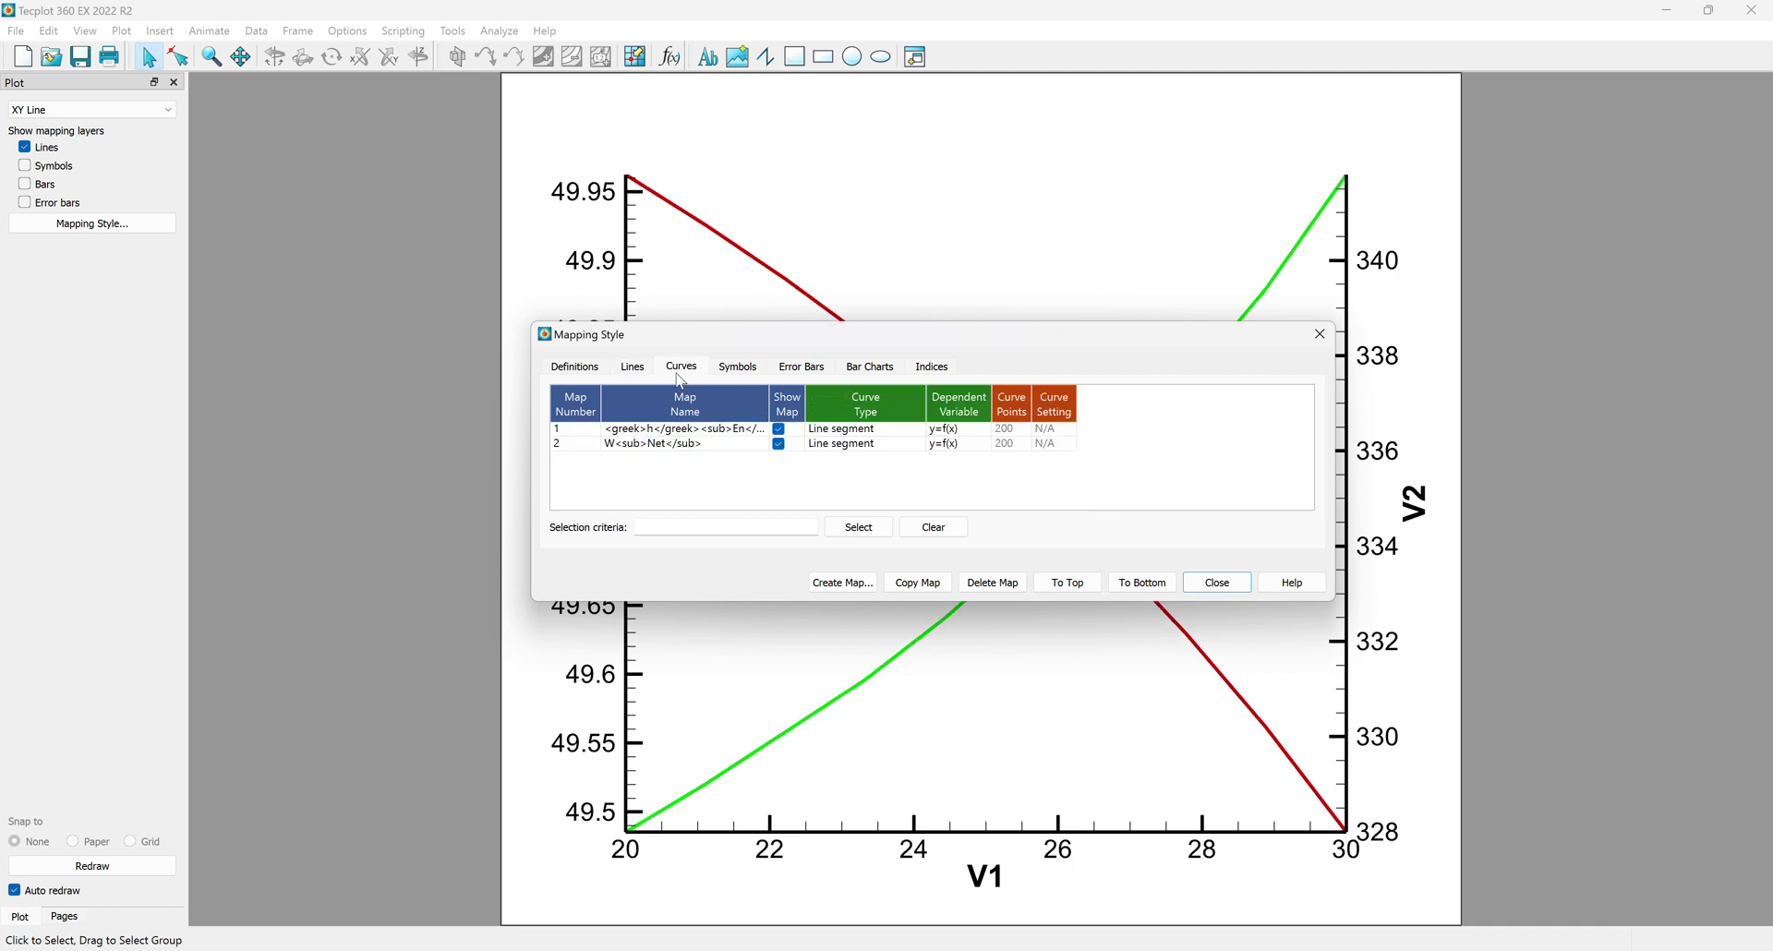
Step: Set both maps' curve type to Linear fit, then change it to Spline
click(850, 430)
shift+click(851, 443)
click(851, 444)
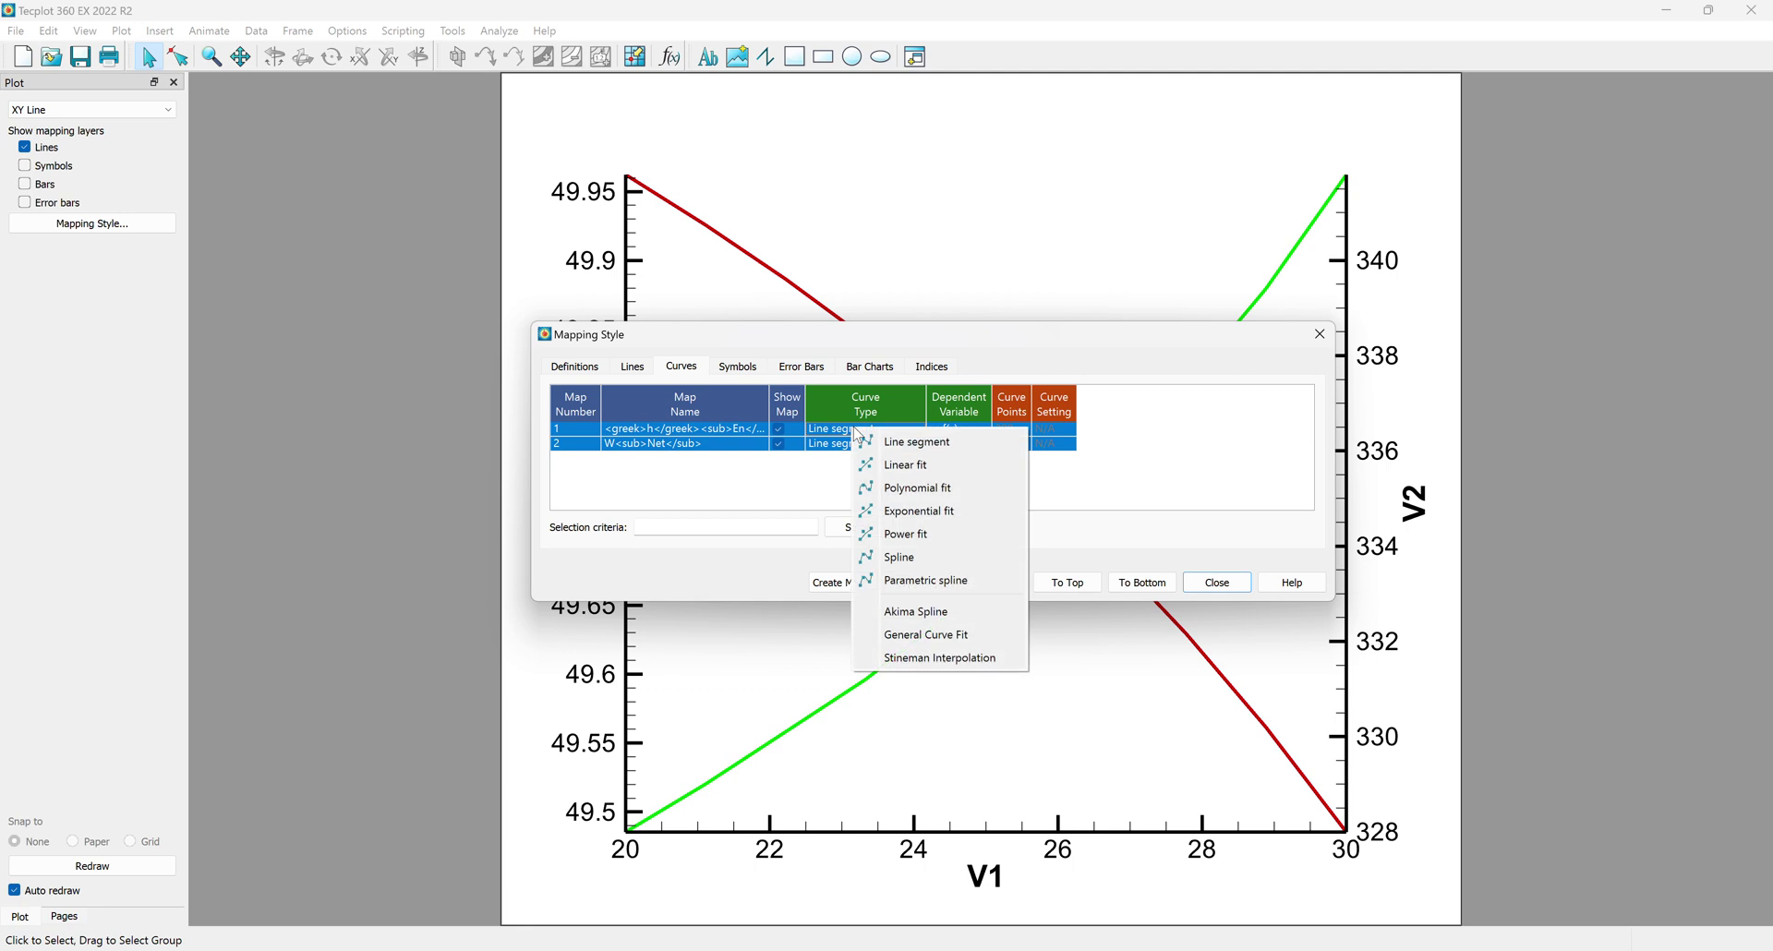
click(905, 456)
click(849, 427)
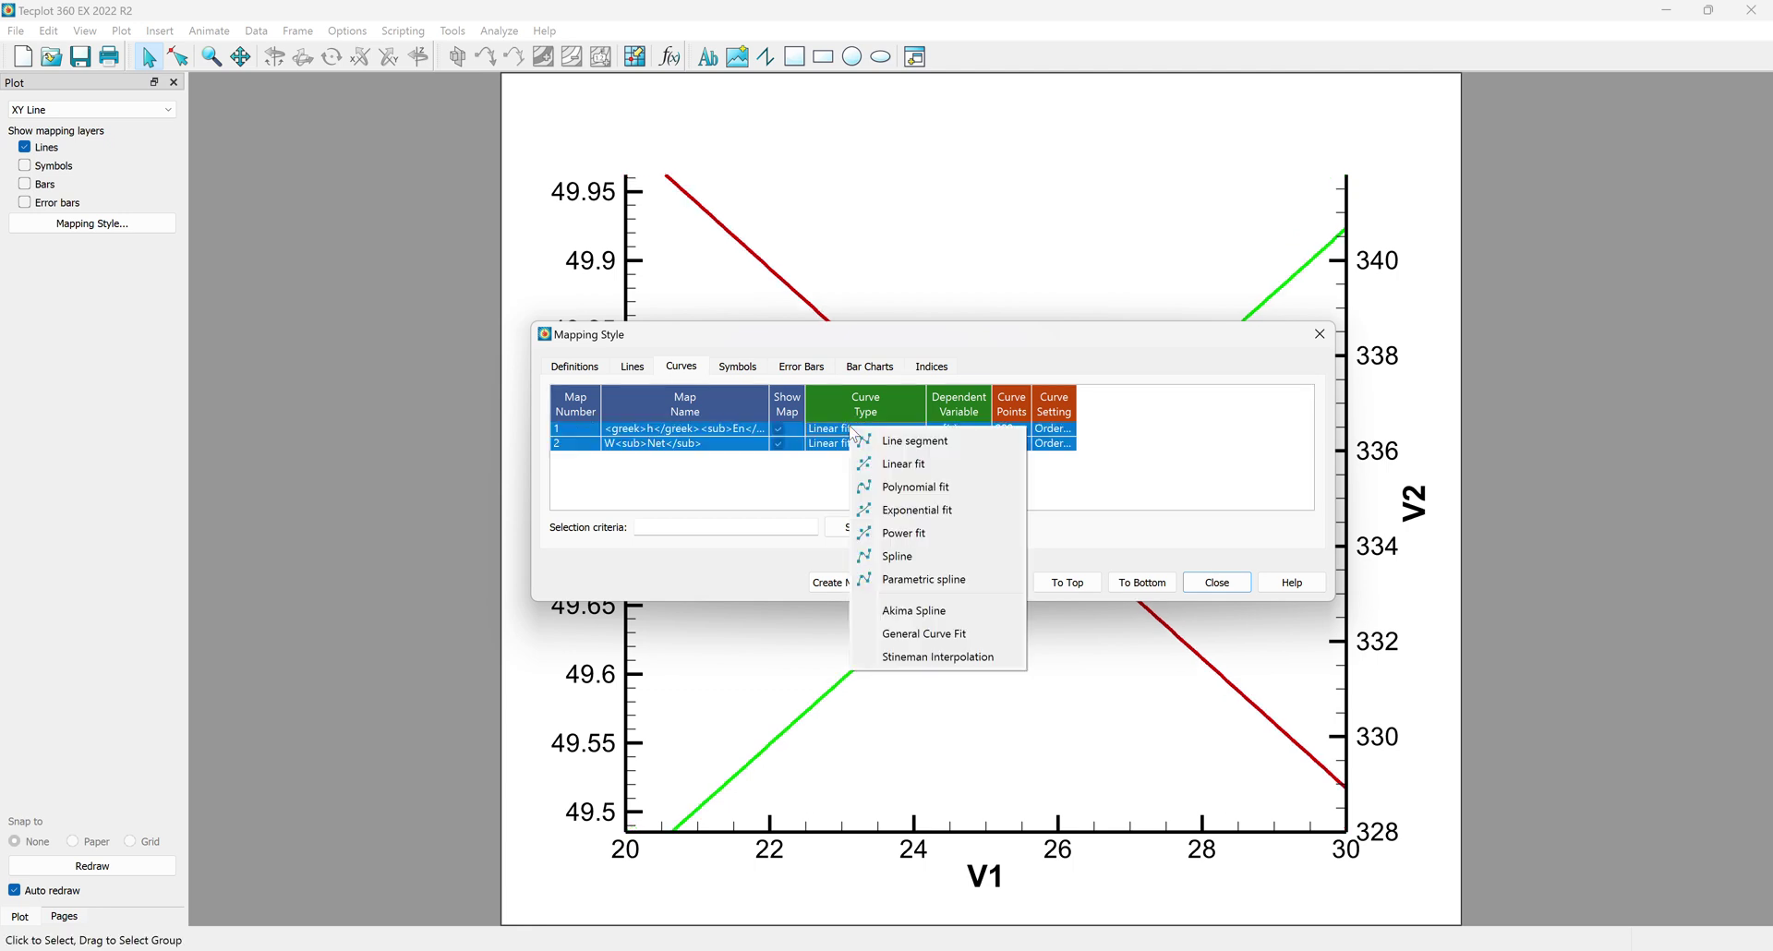
click(928, 551)
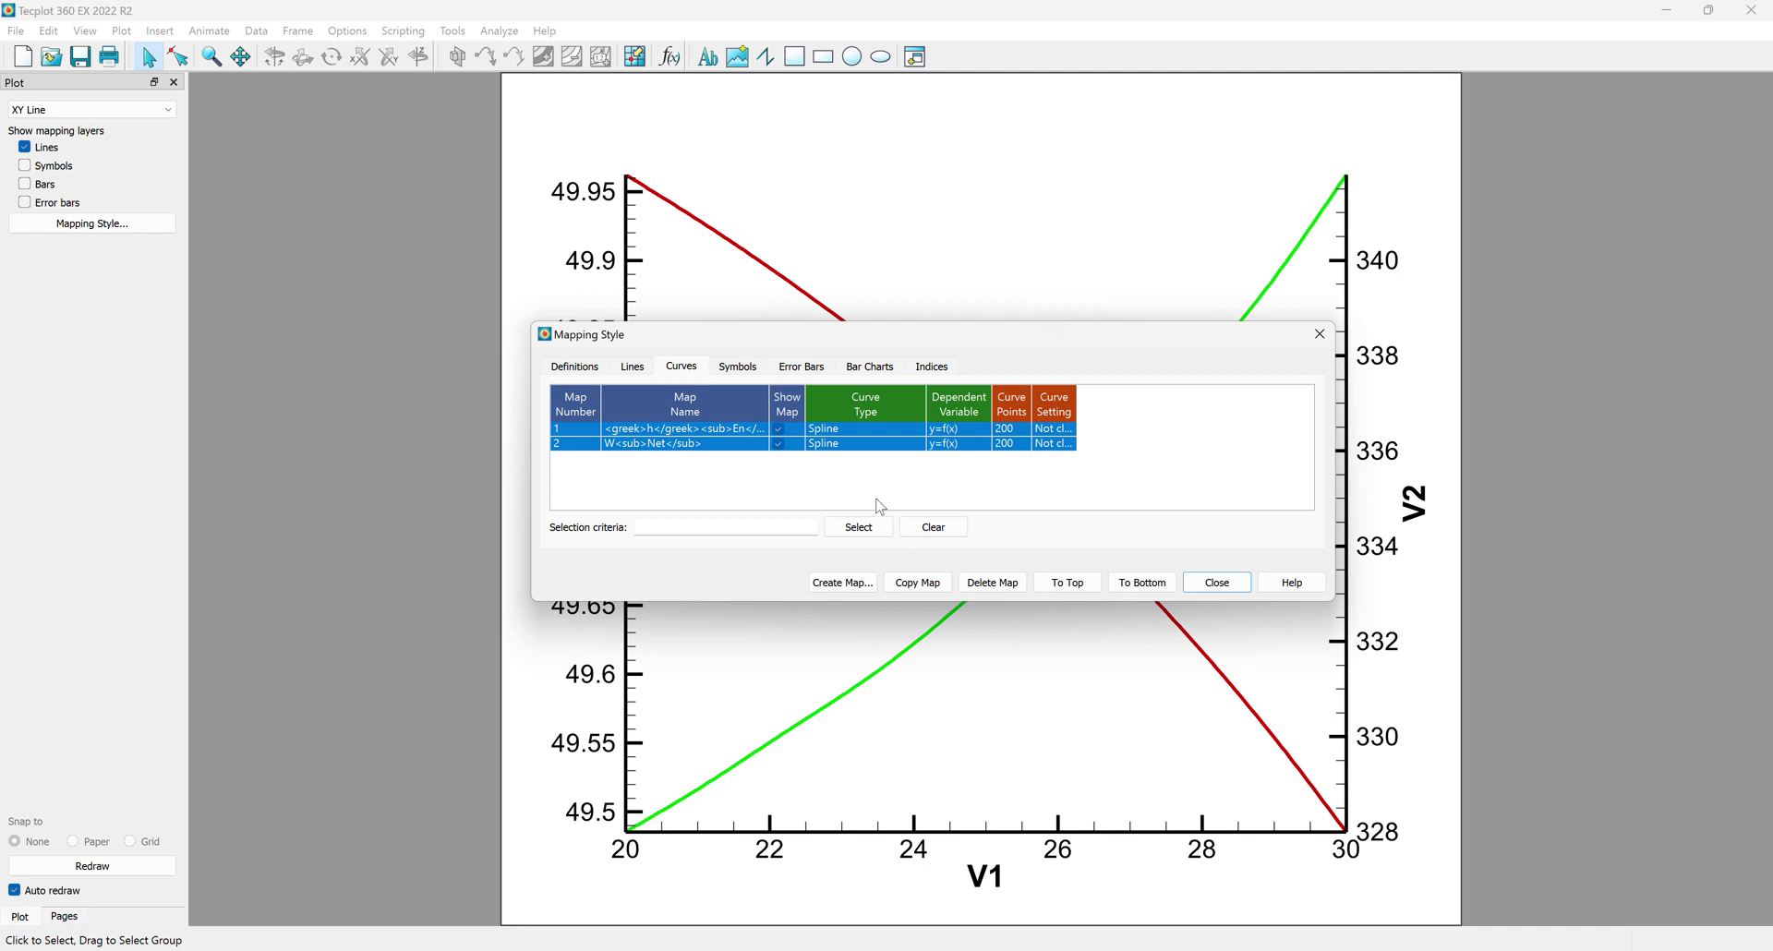
click(734, 378)
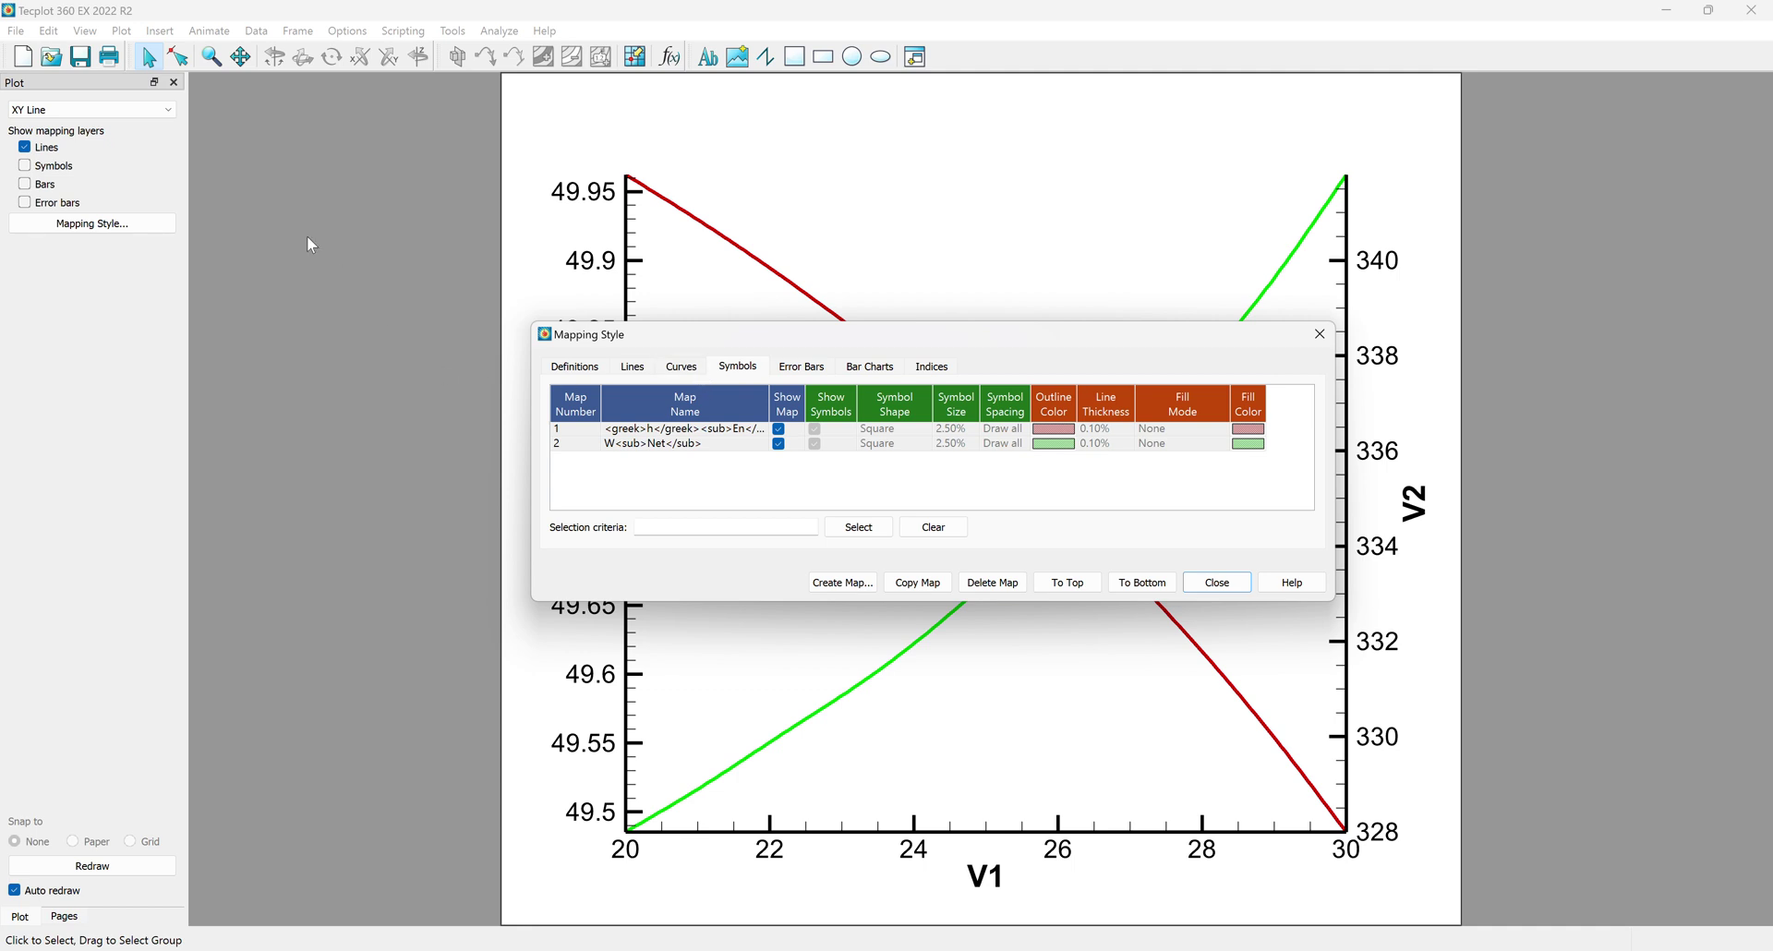
Step: Show symbols at the data points, with triangles on map 2 and black outlines
click(33, 169)
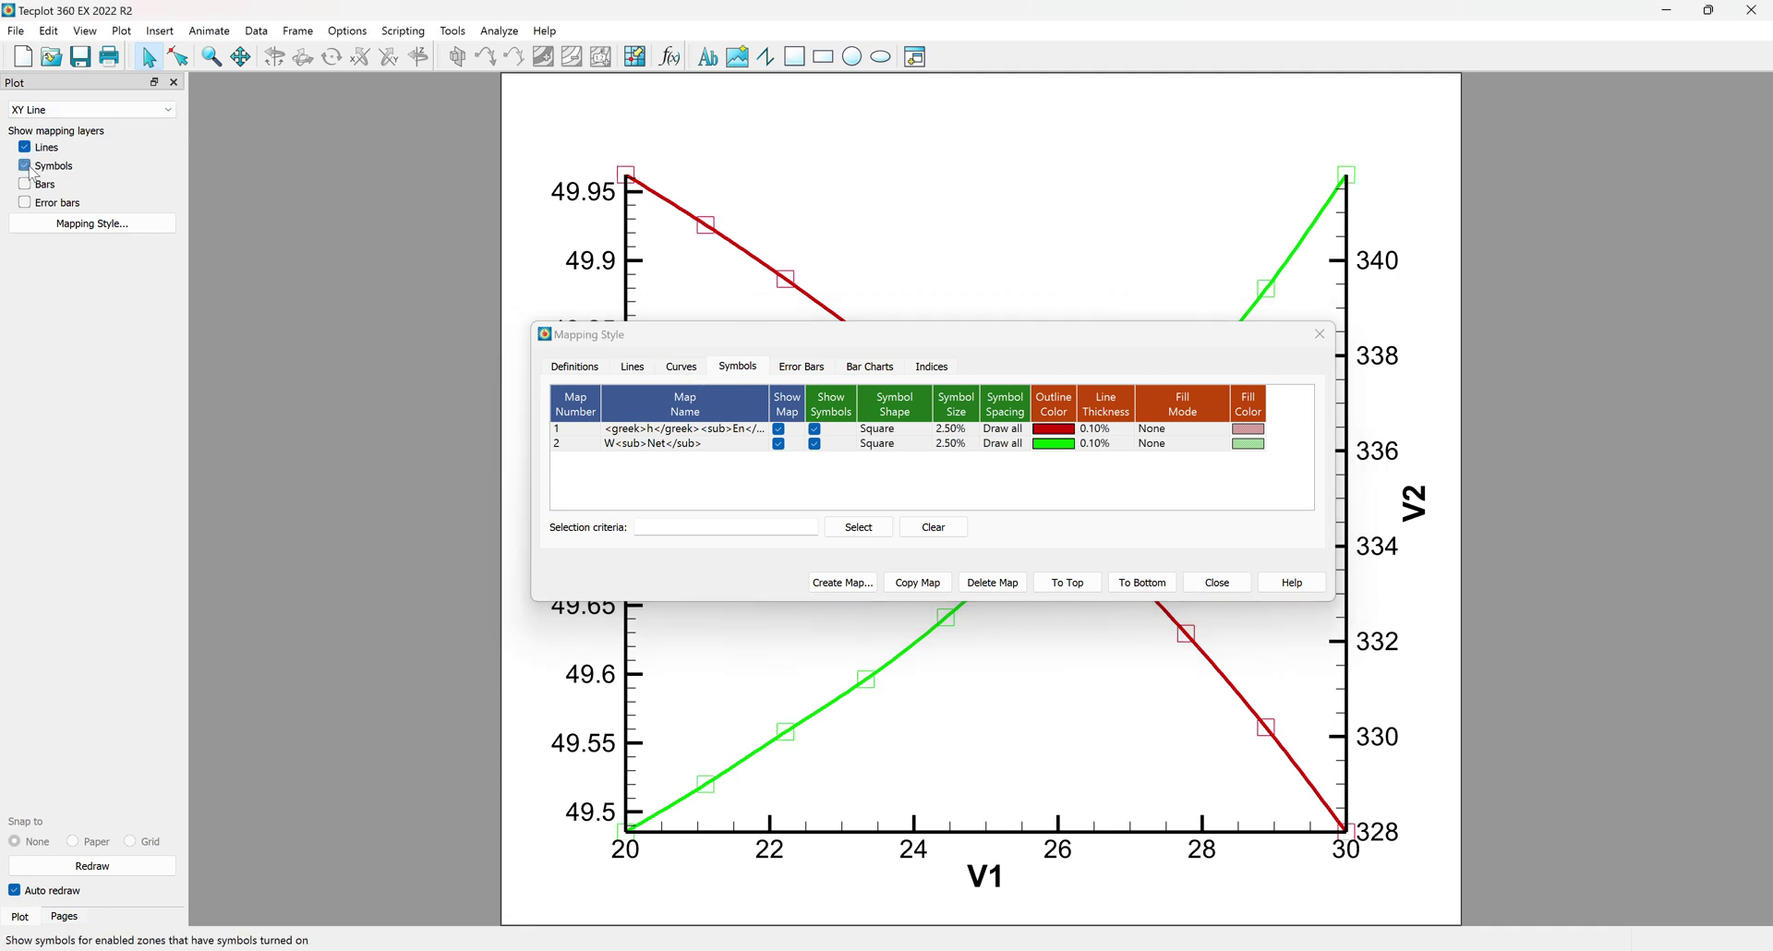
click(893, 445)
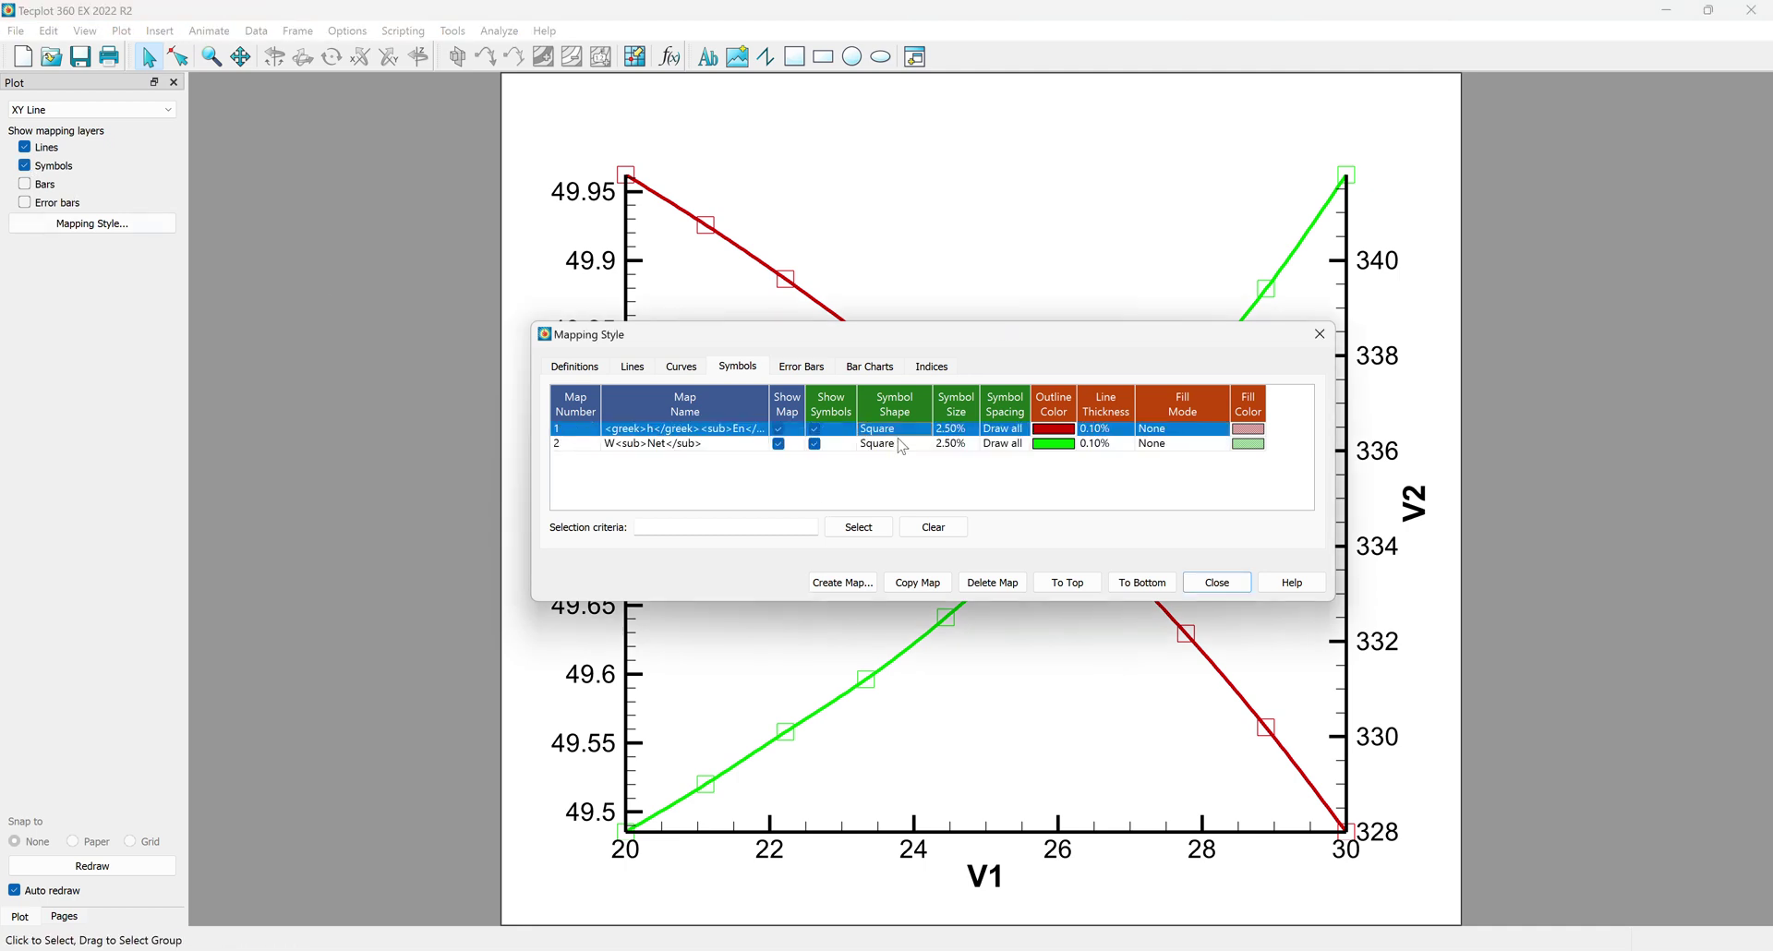
click(902, 447)
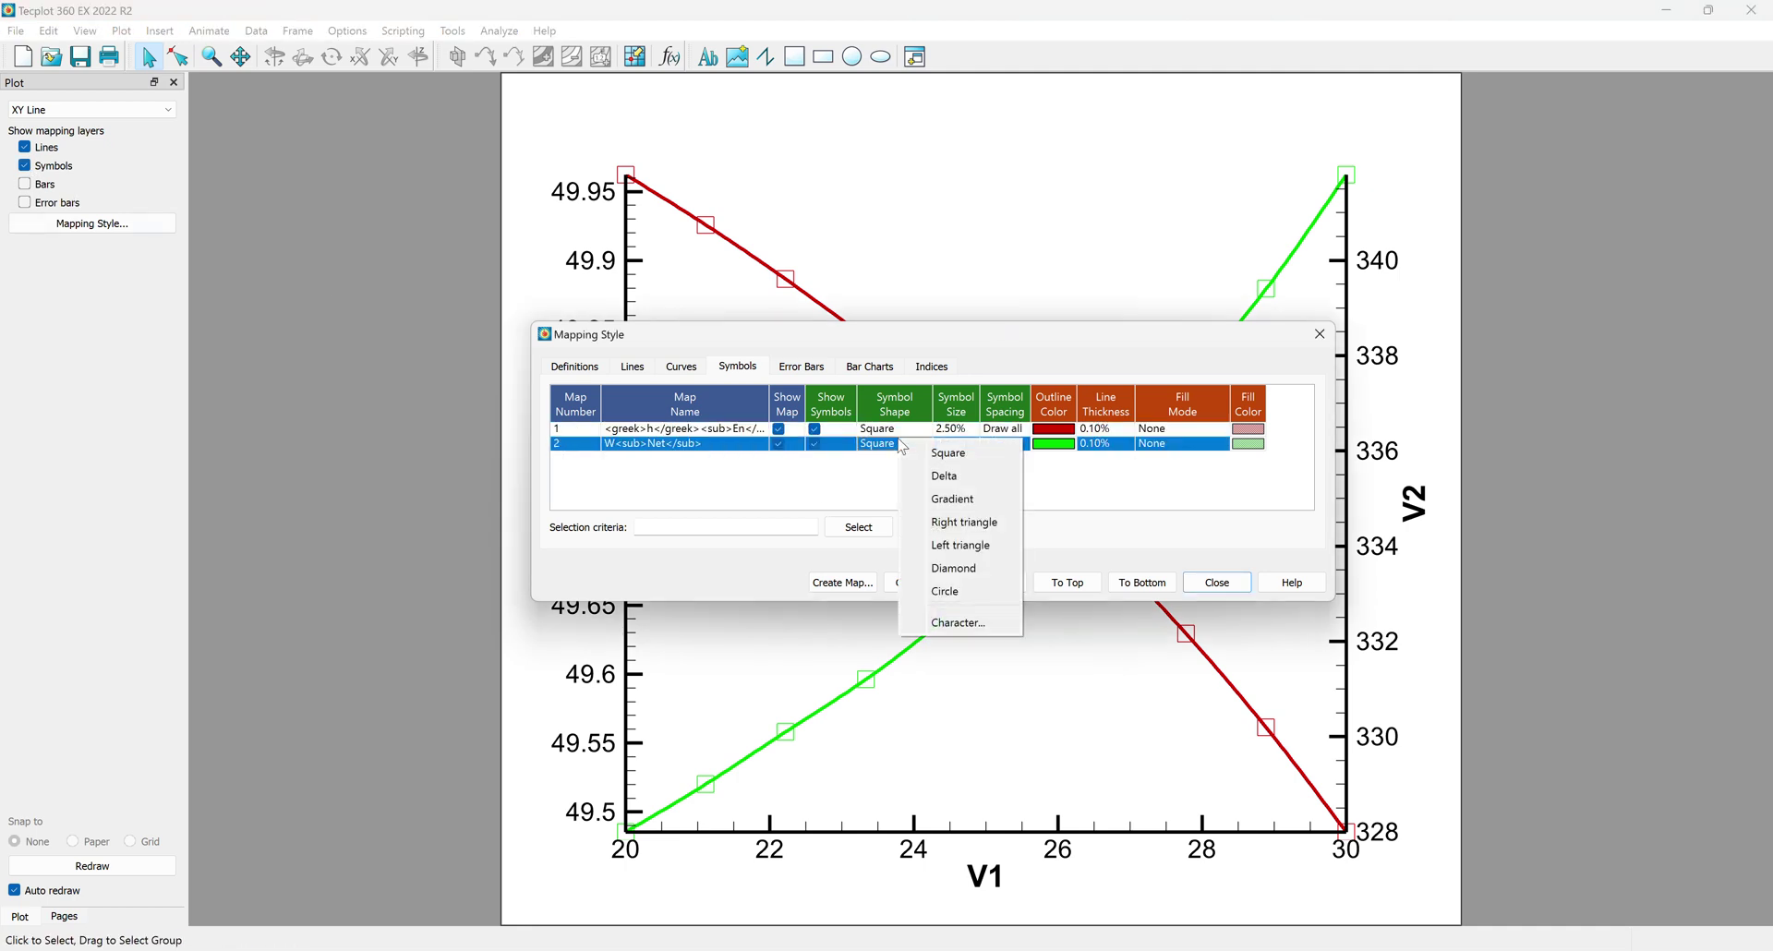
click(955, 476)
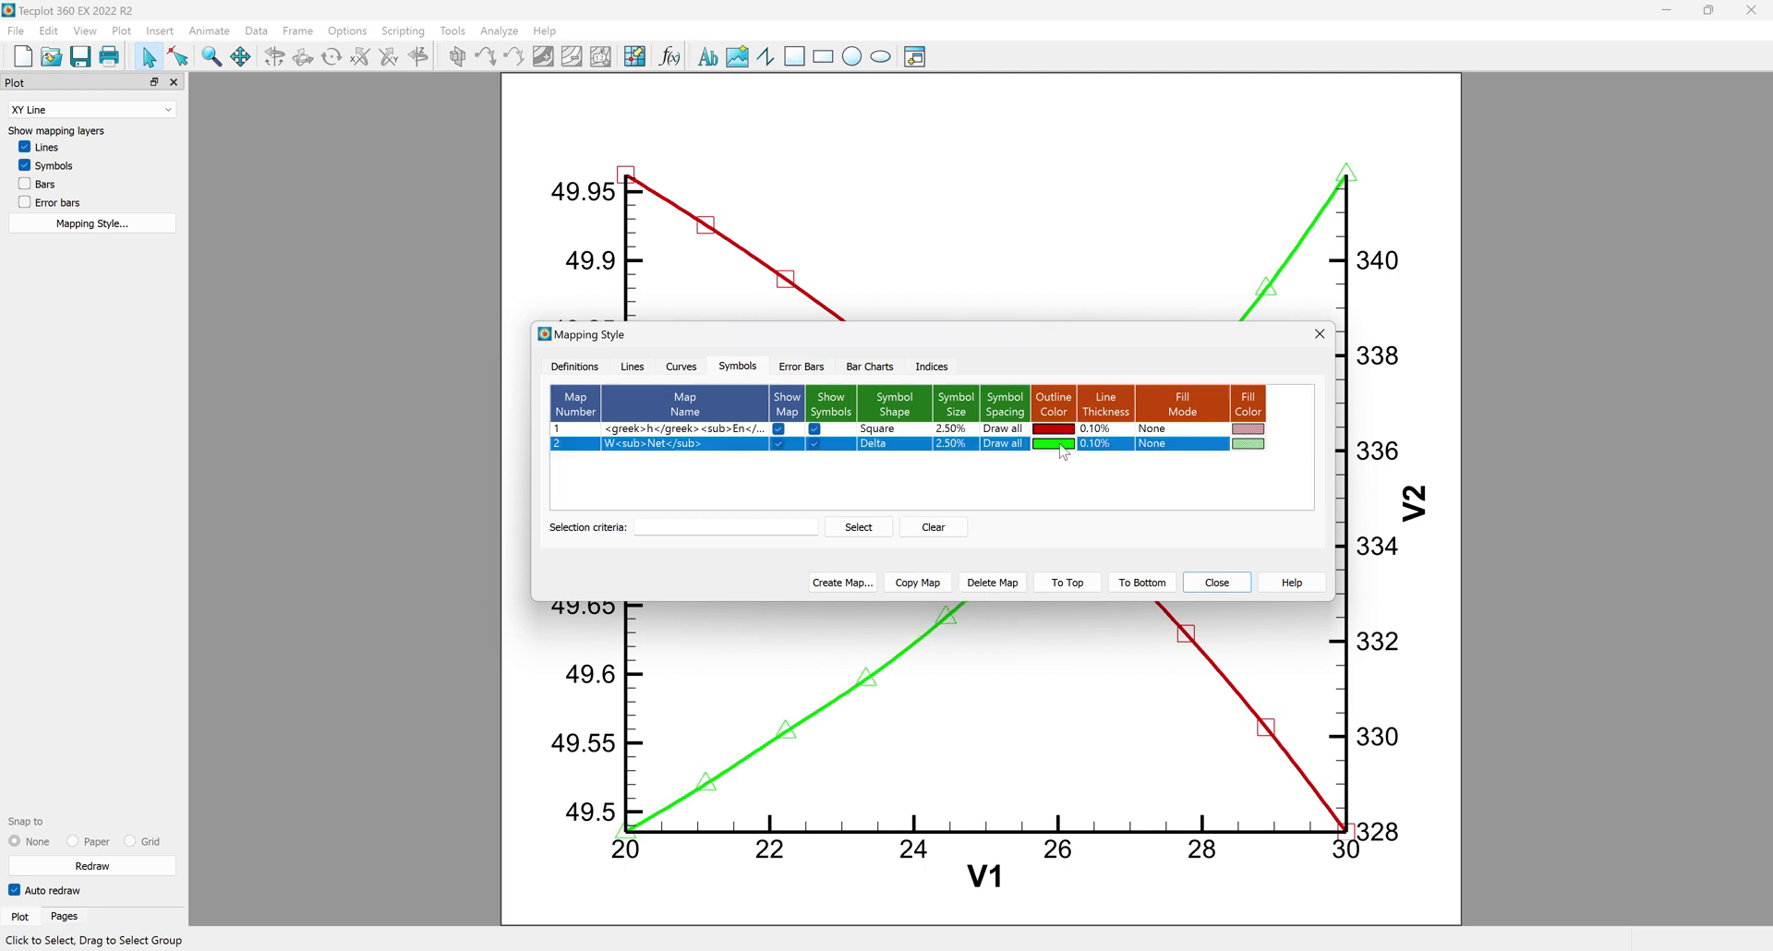
click(1061, 444)
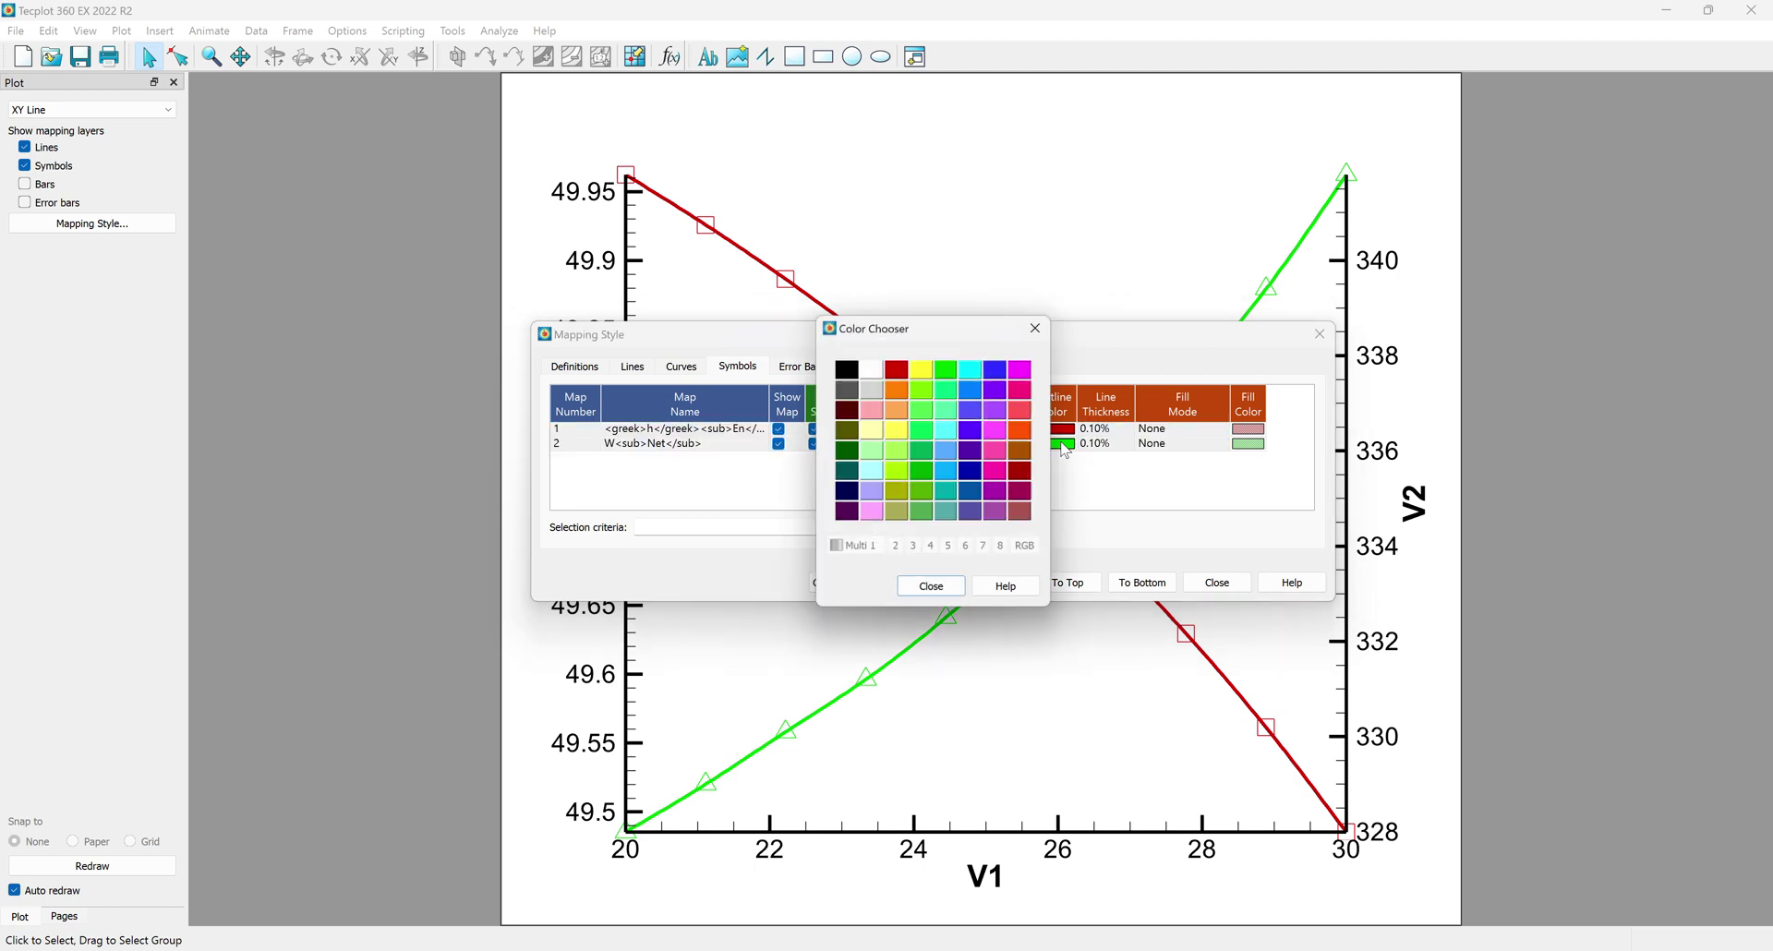
click(848, 371)
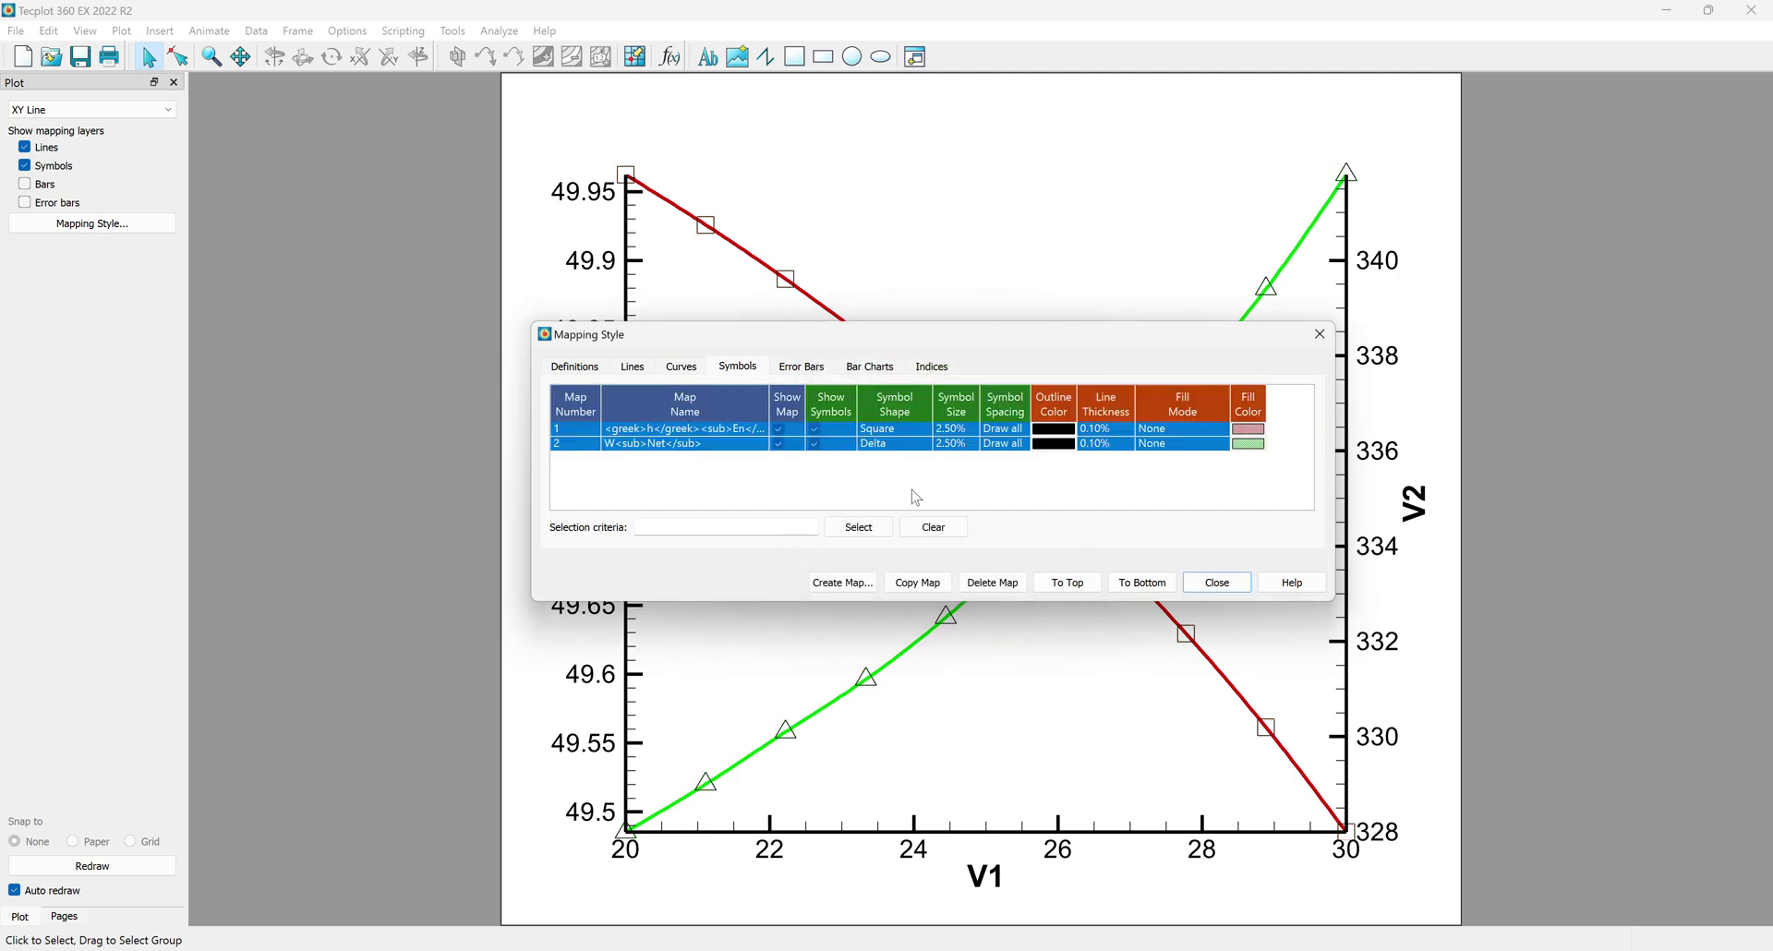
Step: Give the symbols 0.25% outlines and specific-color red and green fills
click(1111, 431)
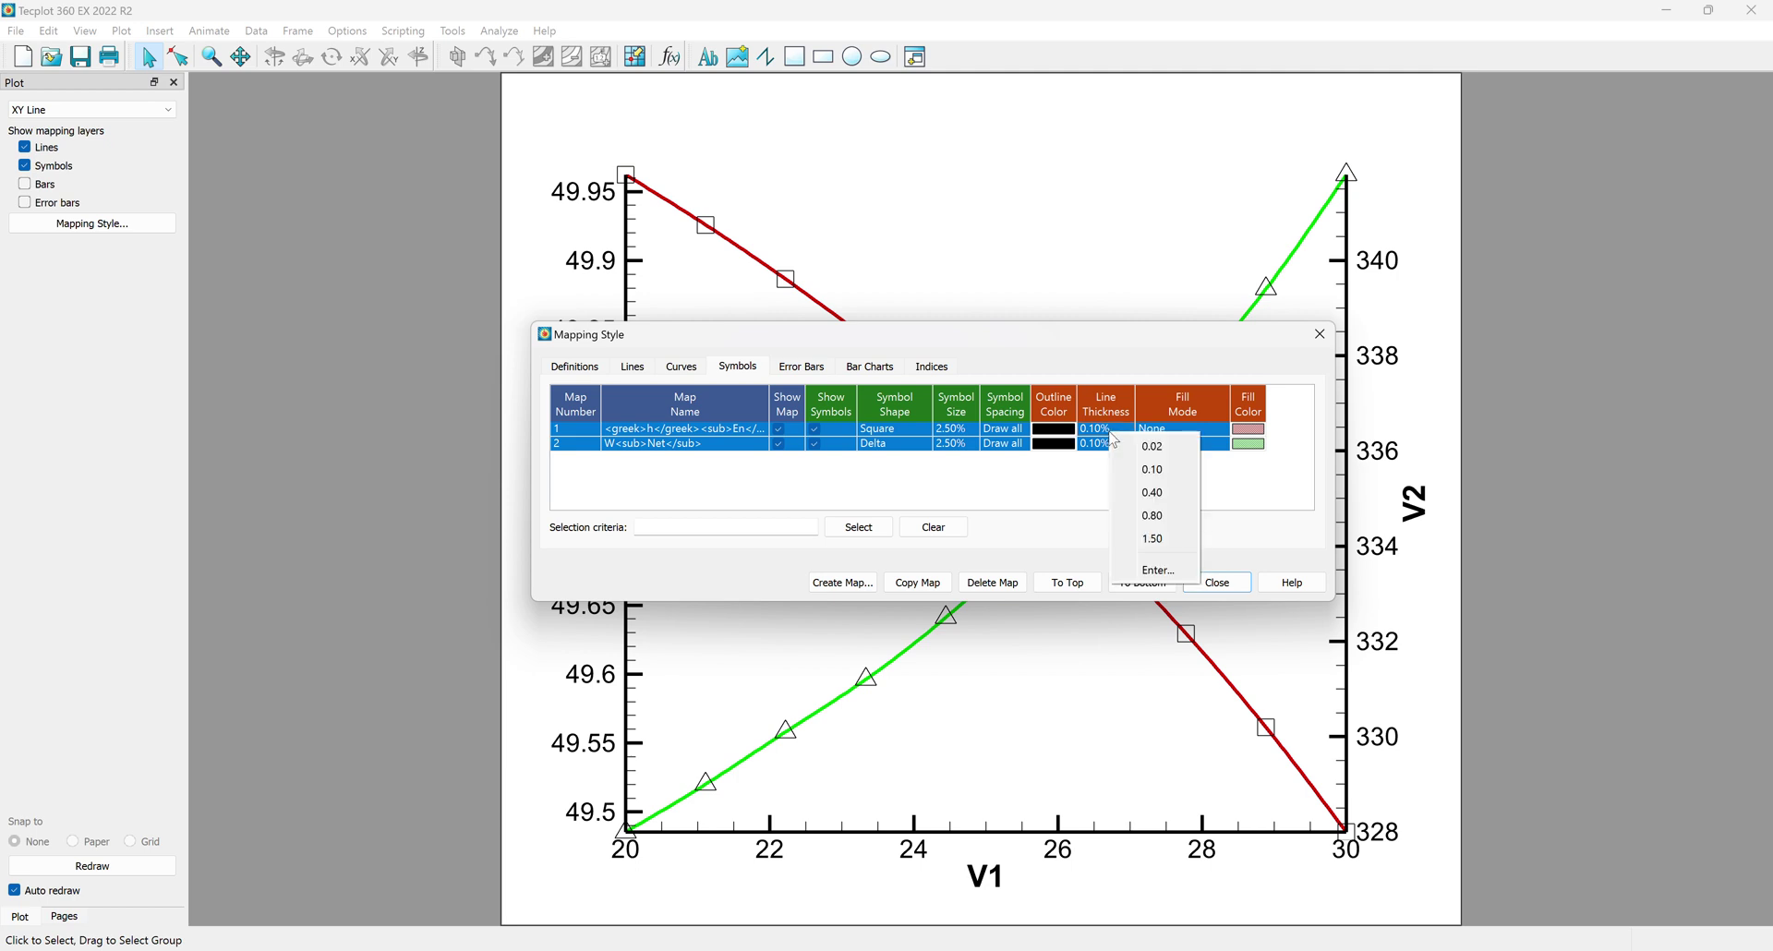
click(1165, 570)
text(0.25)
key(Return)
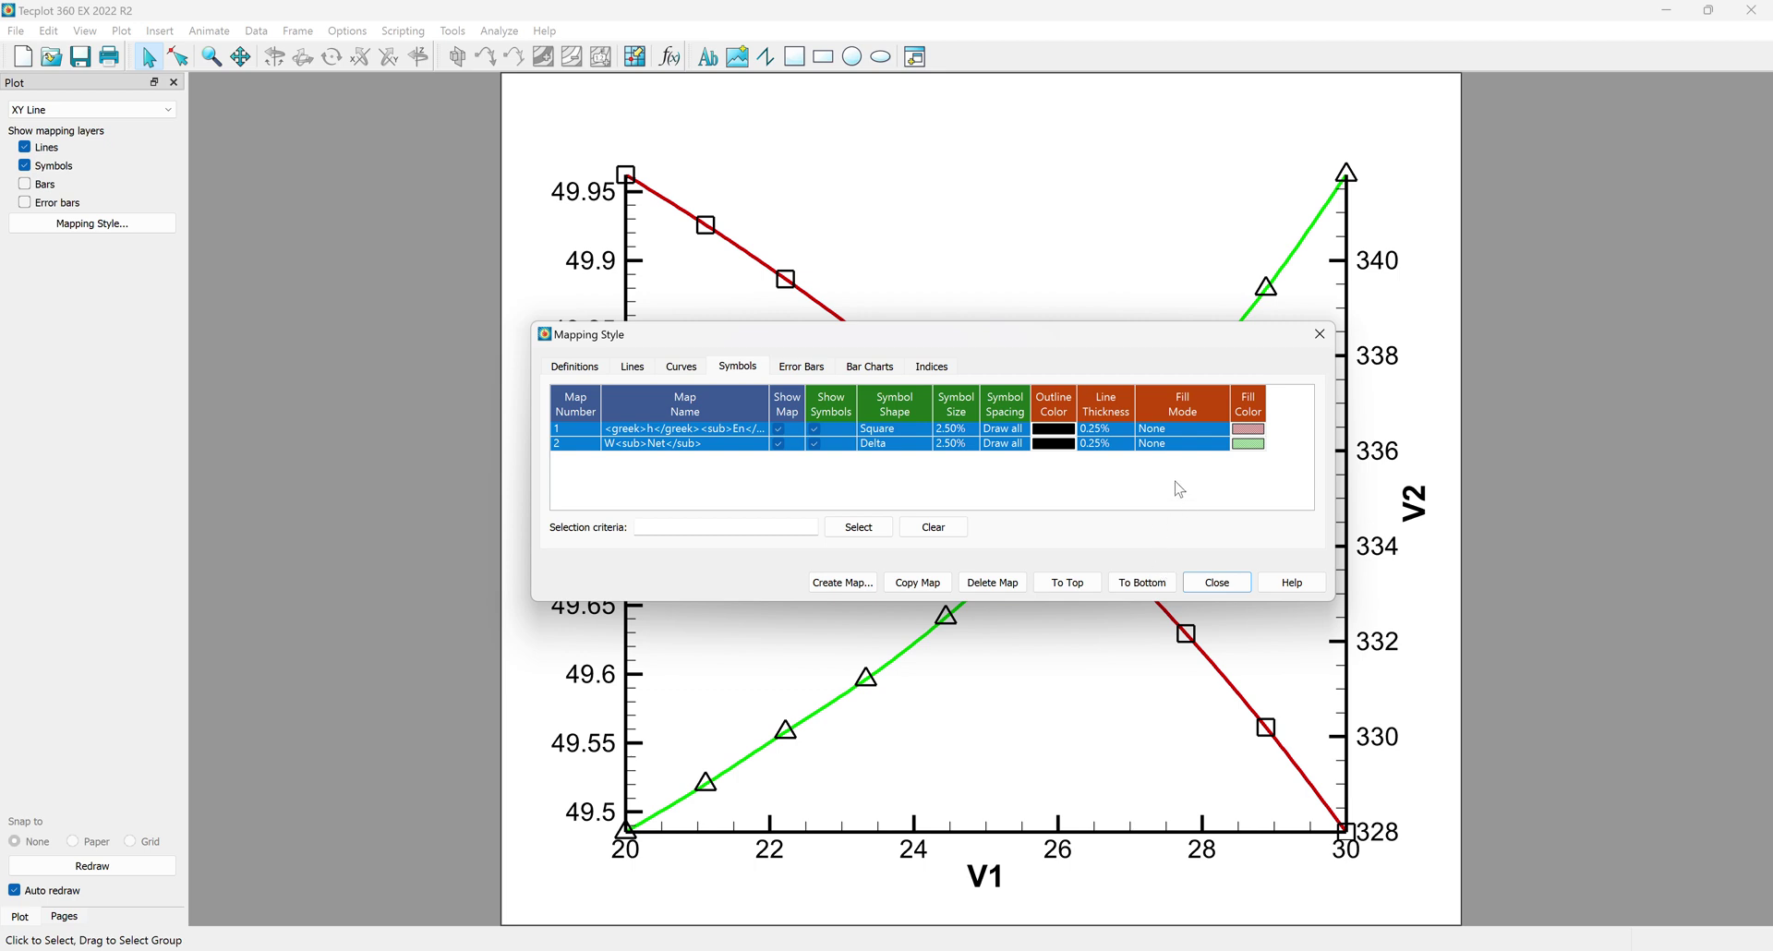
click(1165, 439)
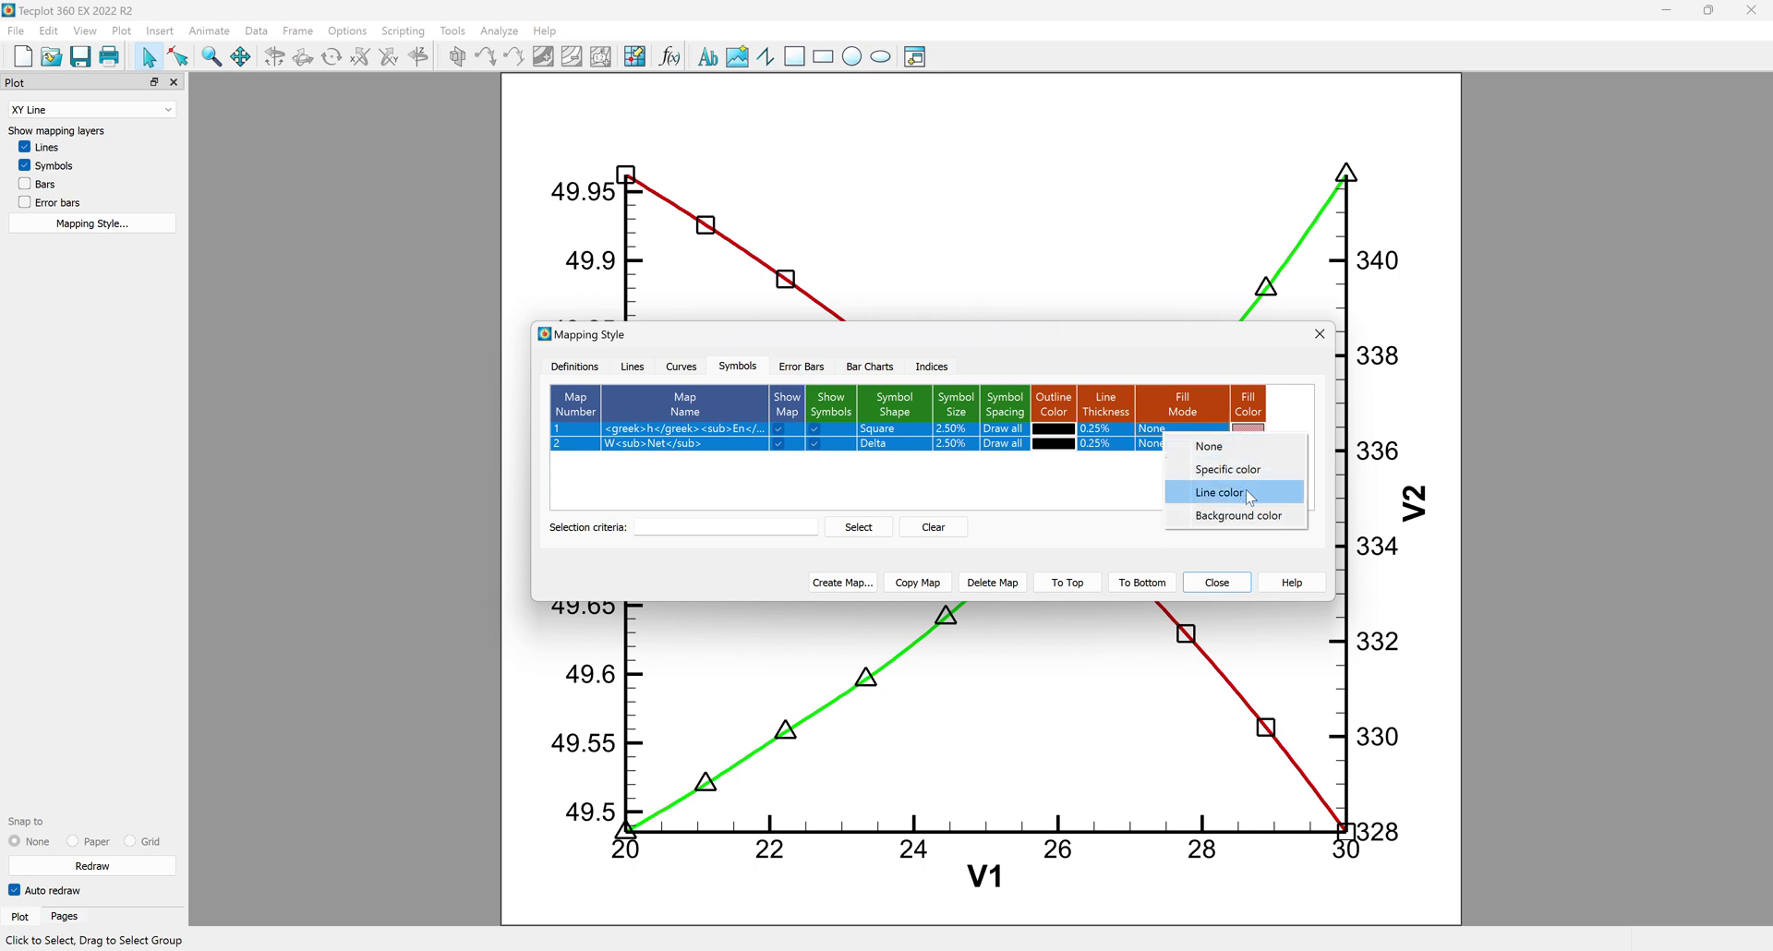
click(1210, 488)
click(1183, 440)
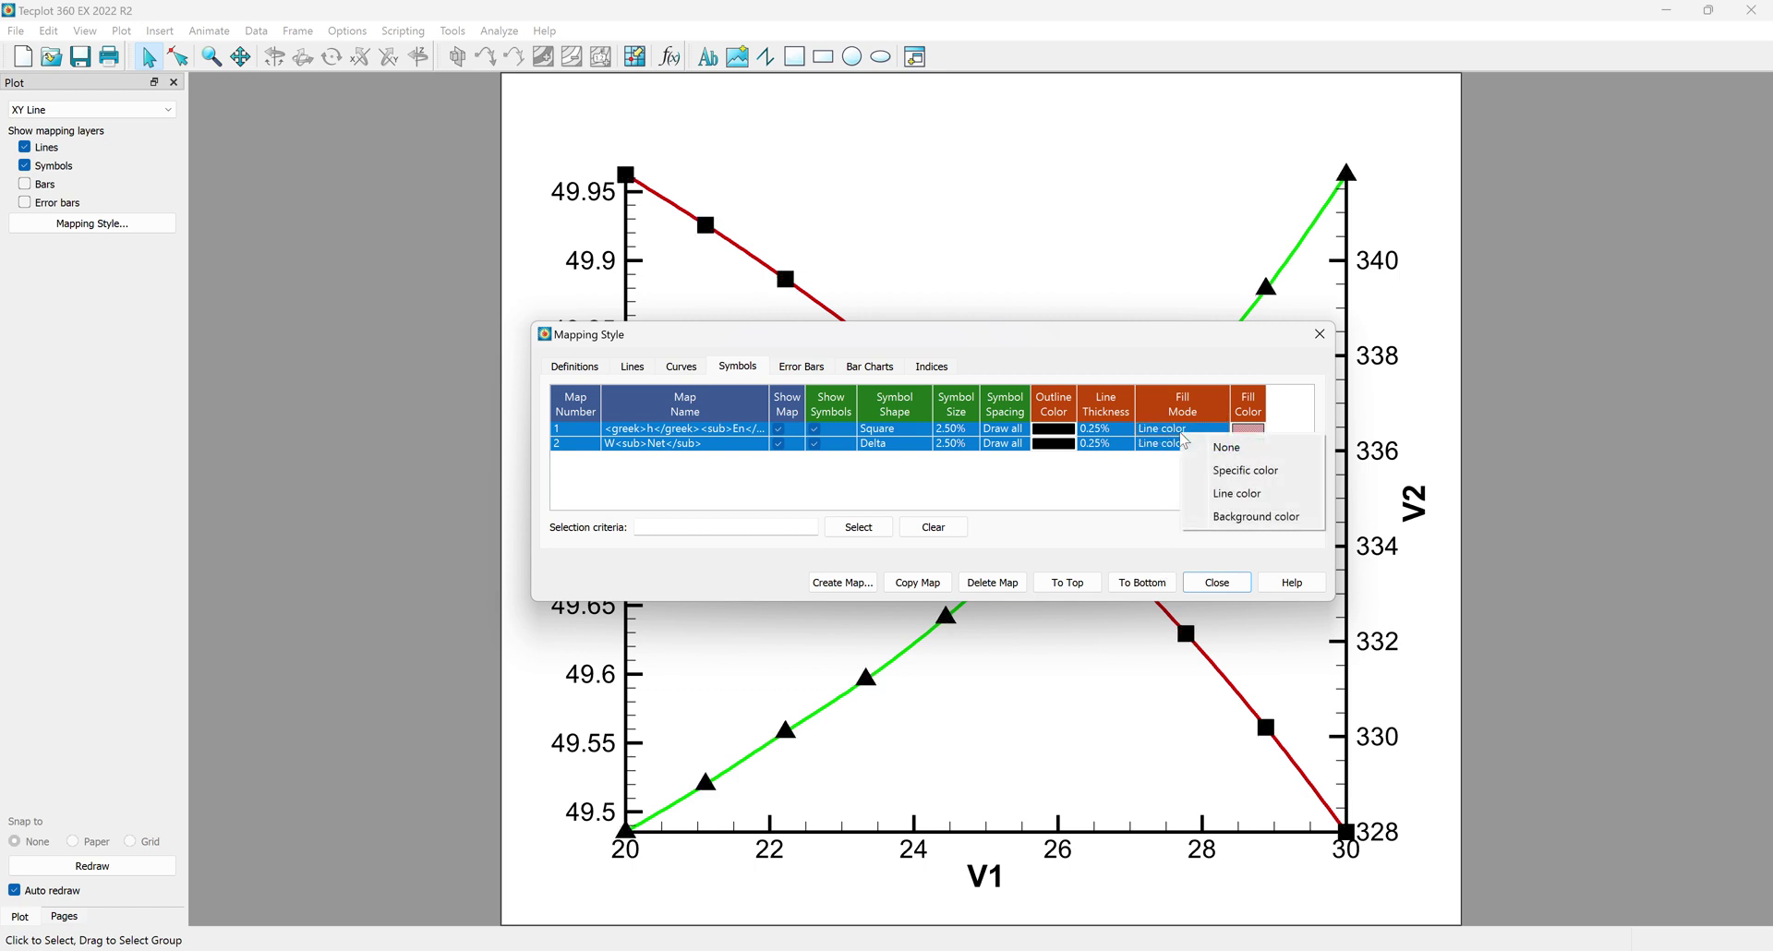
click(1218, 474)
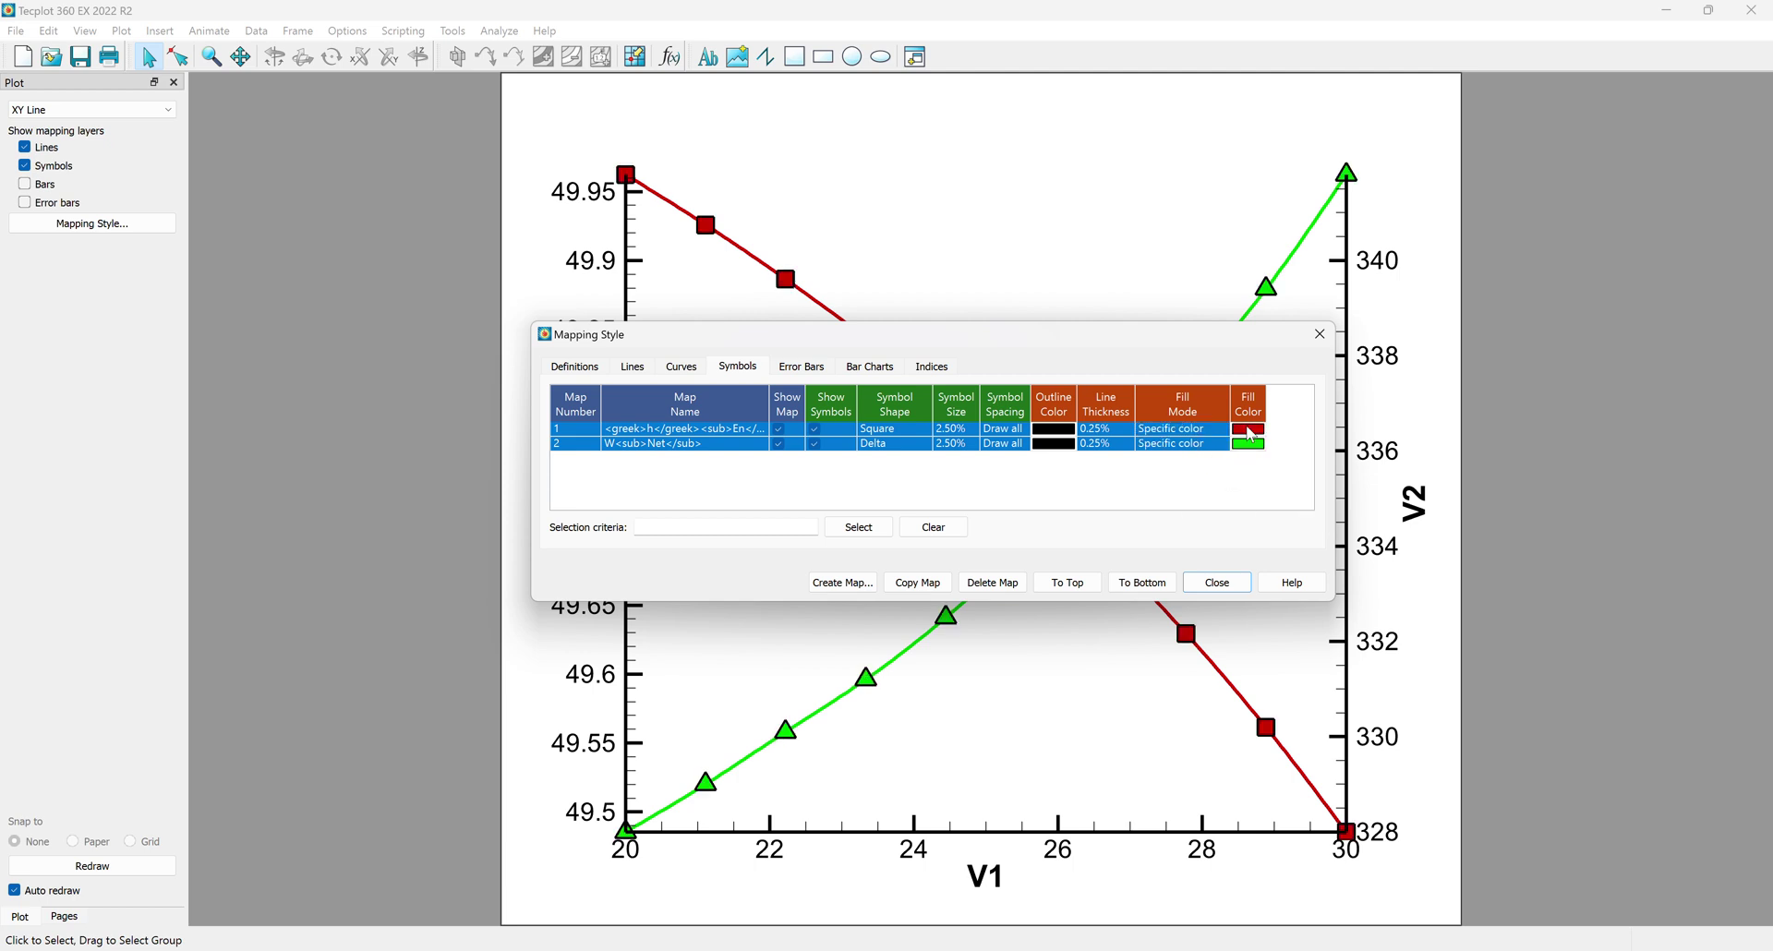
click(1229, 584)
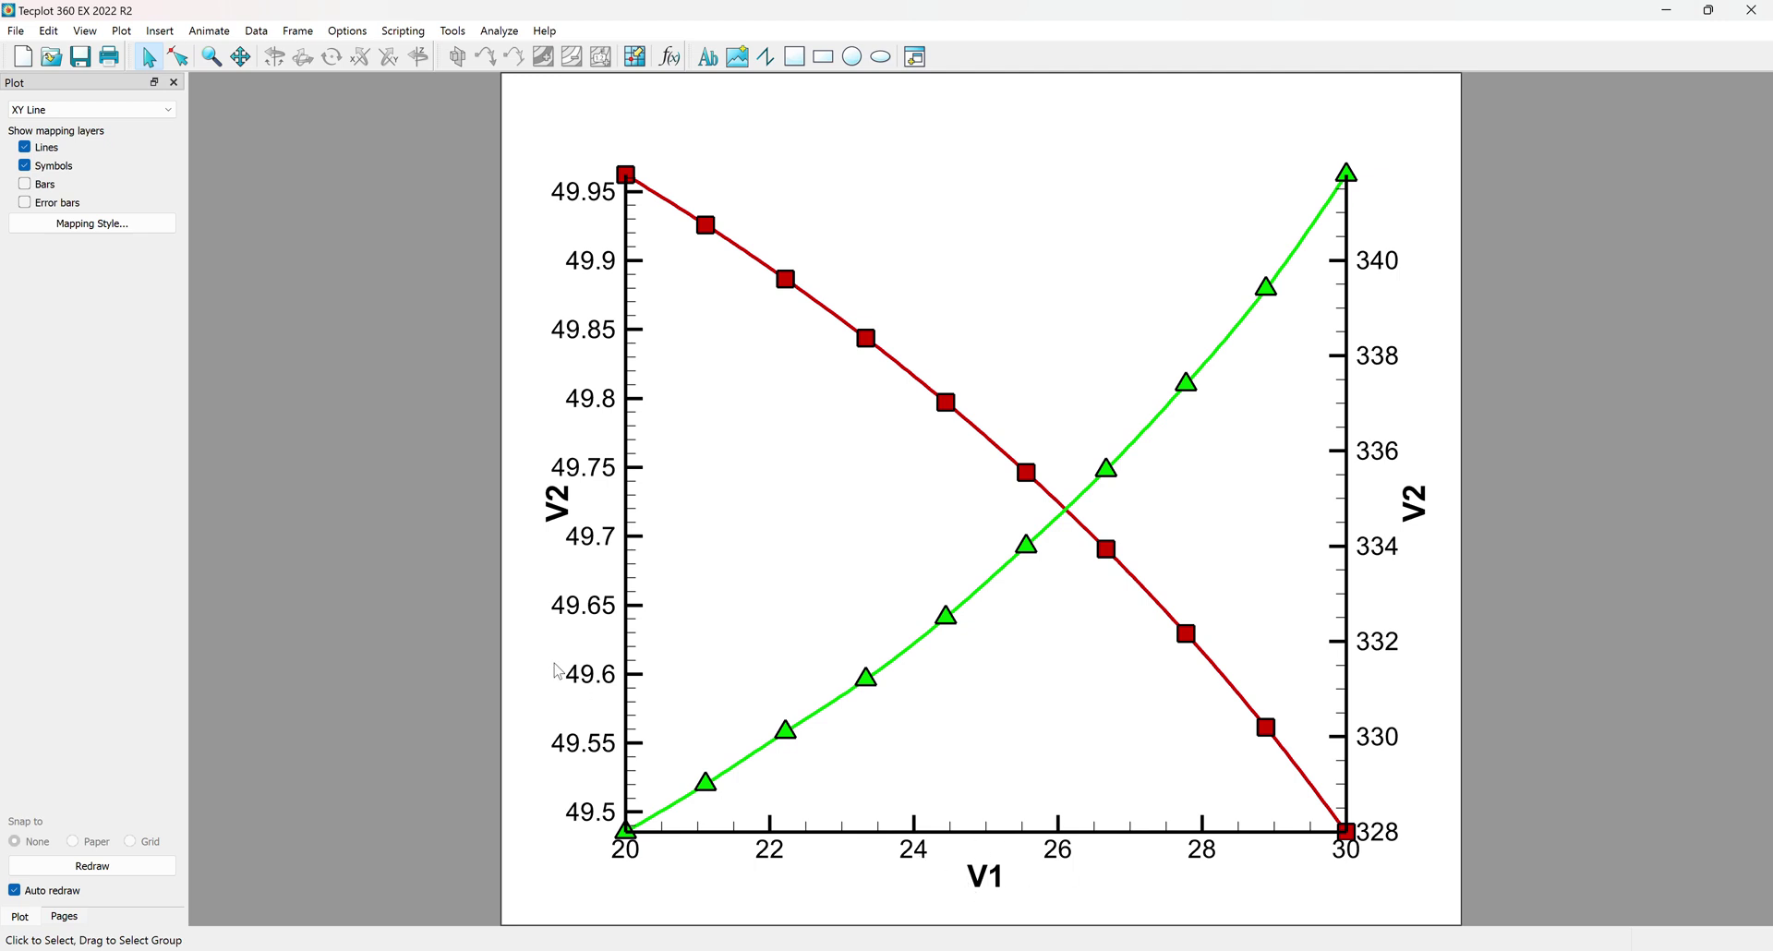
Step: Open the Axis Details dialog for the horizontal X1 (V1) axis via Plot > Axis
double_click(848, 834)
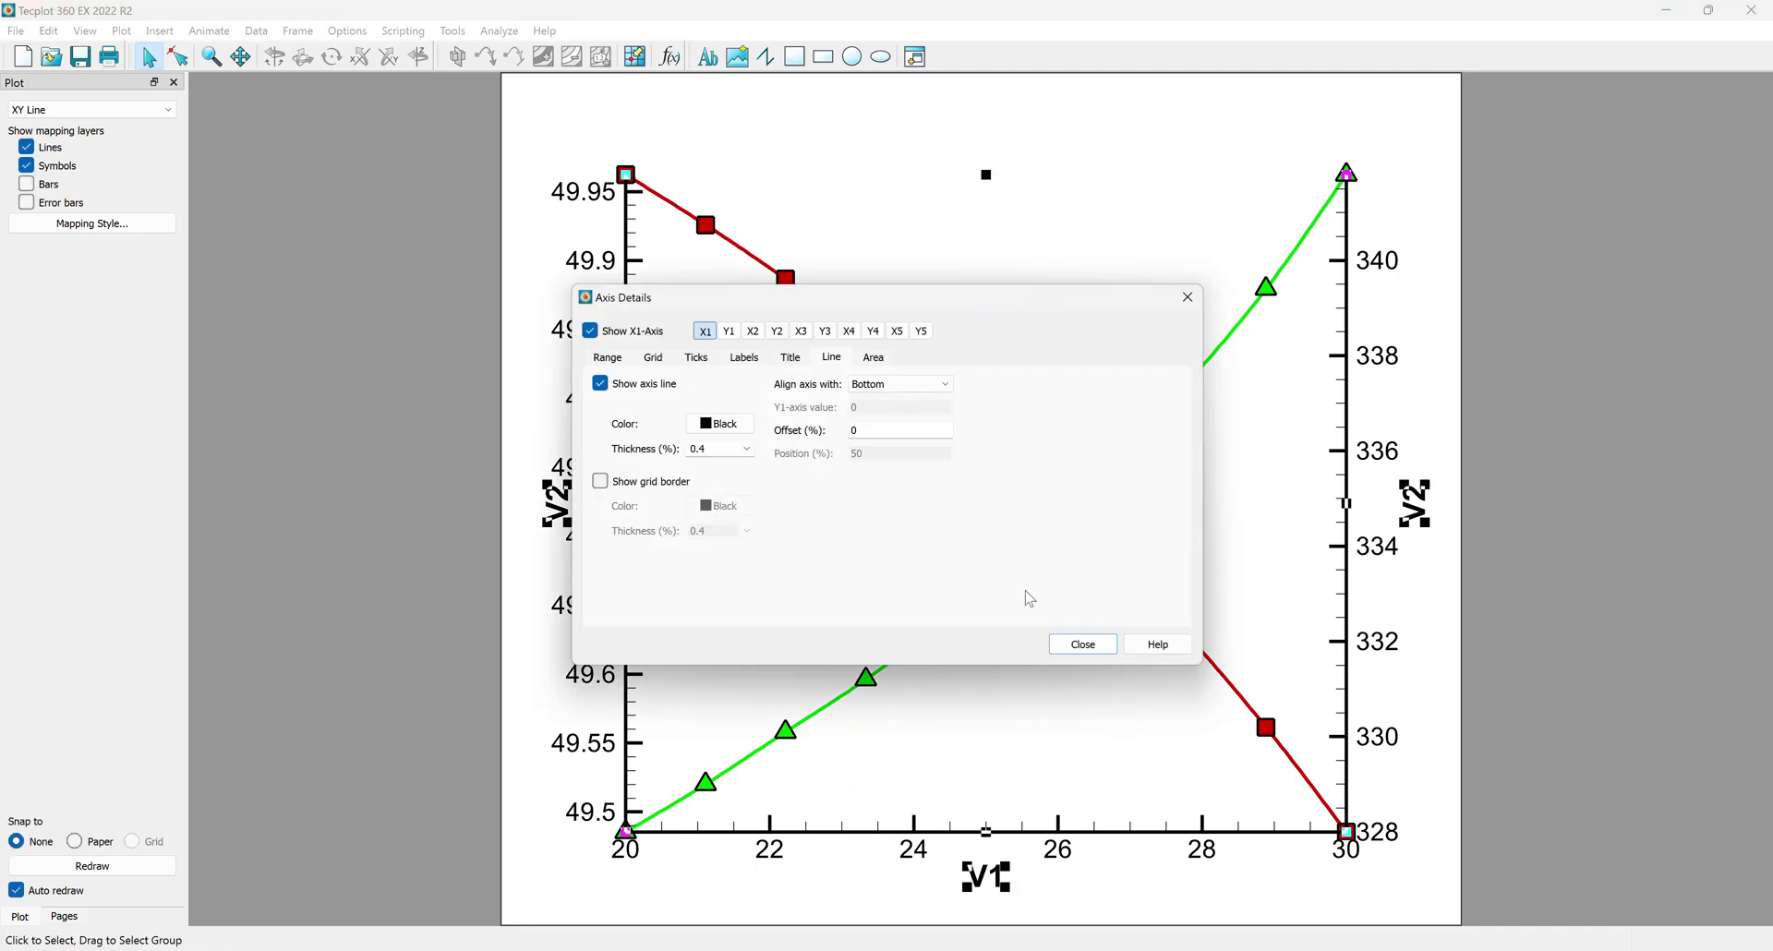
click(1082, 643)
click(120, 31)
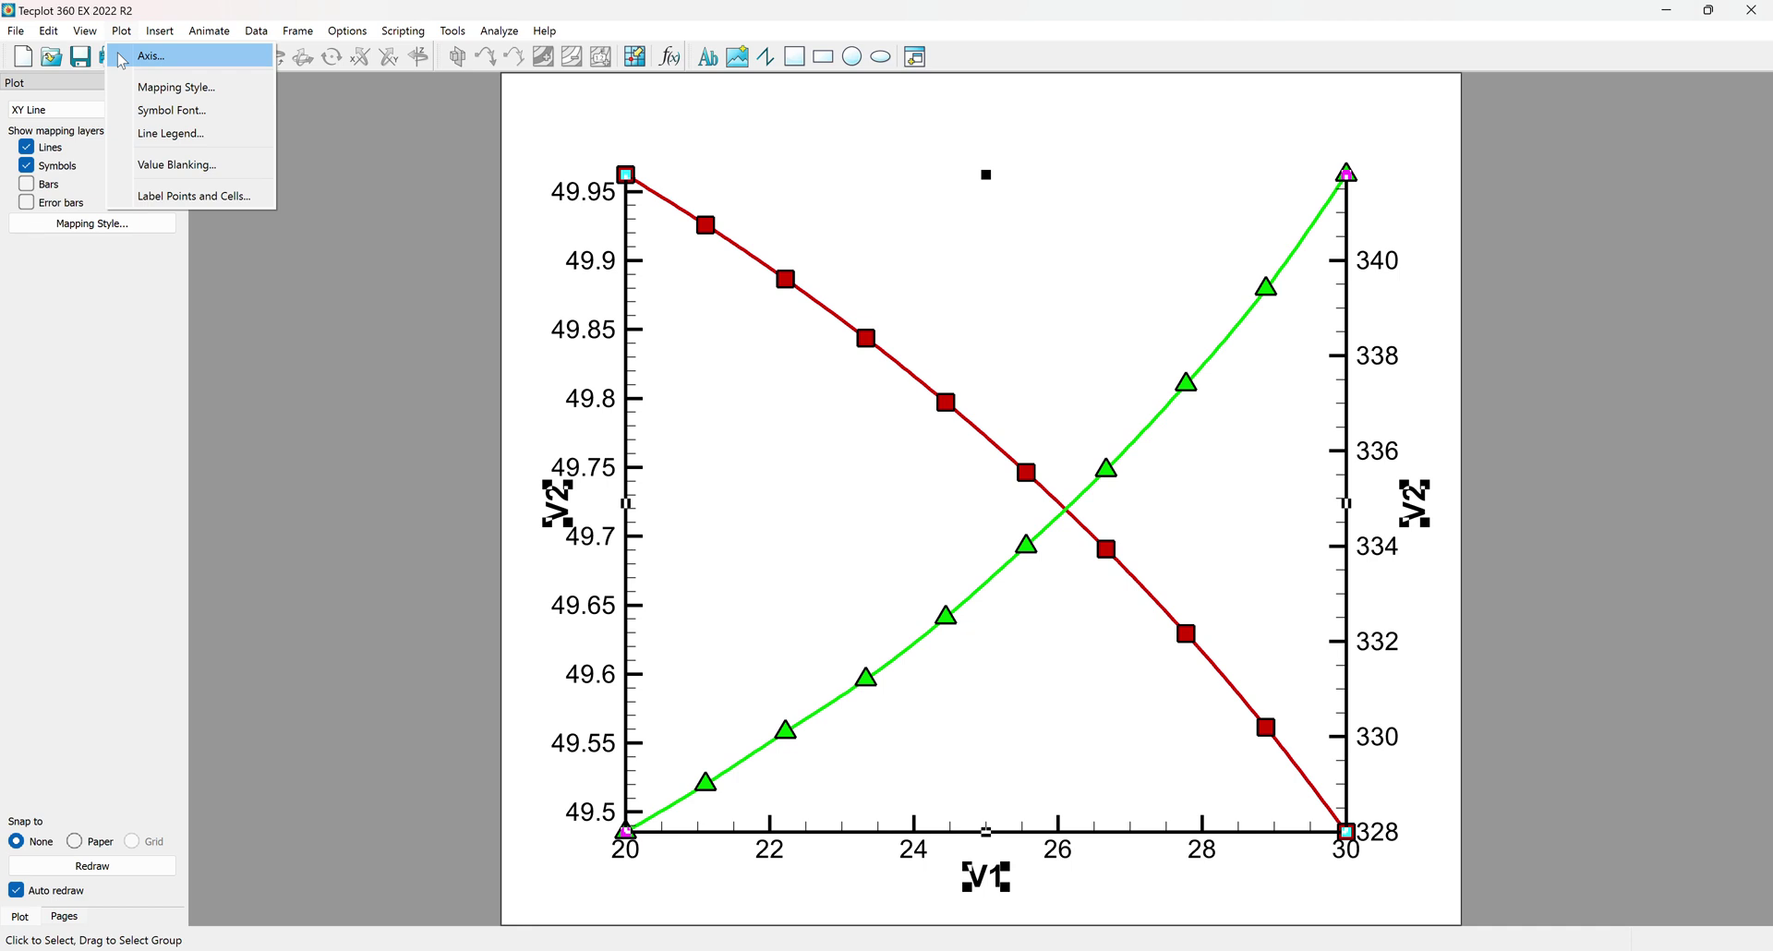
click(148, 55)
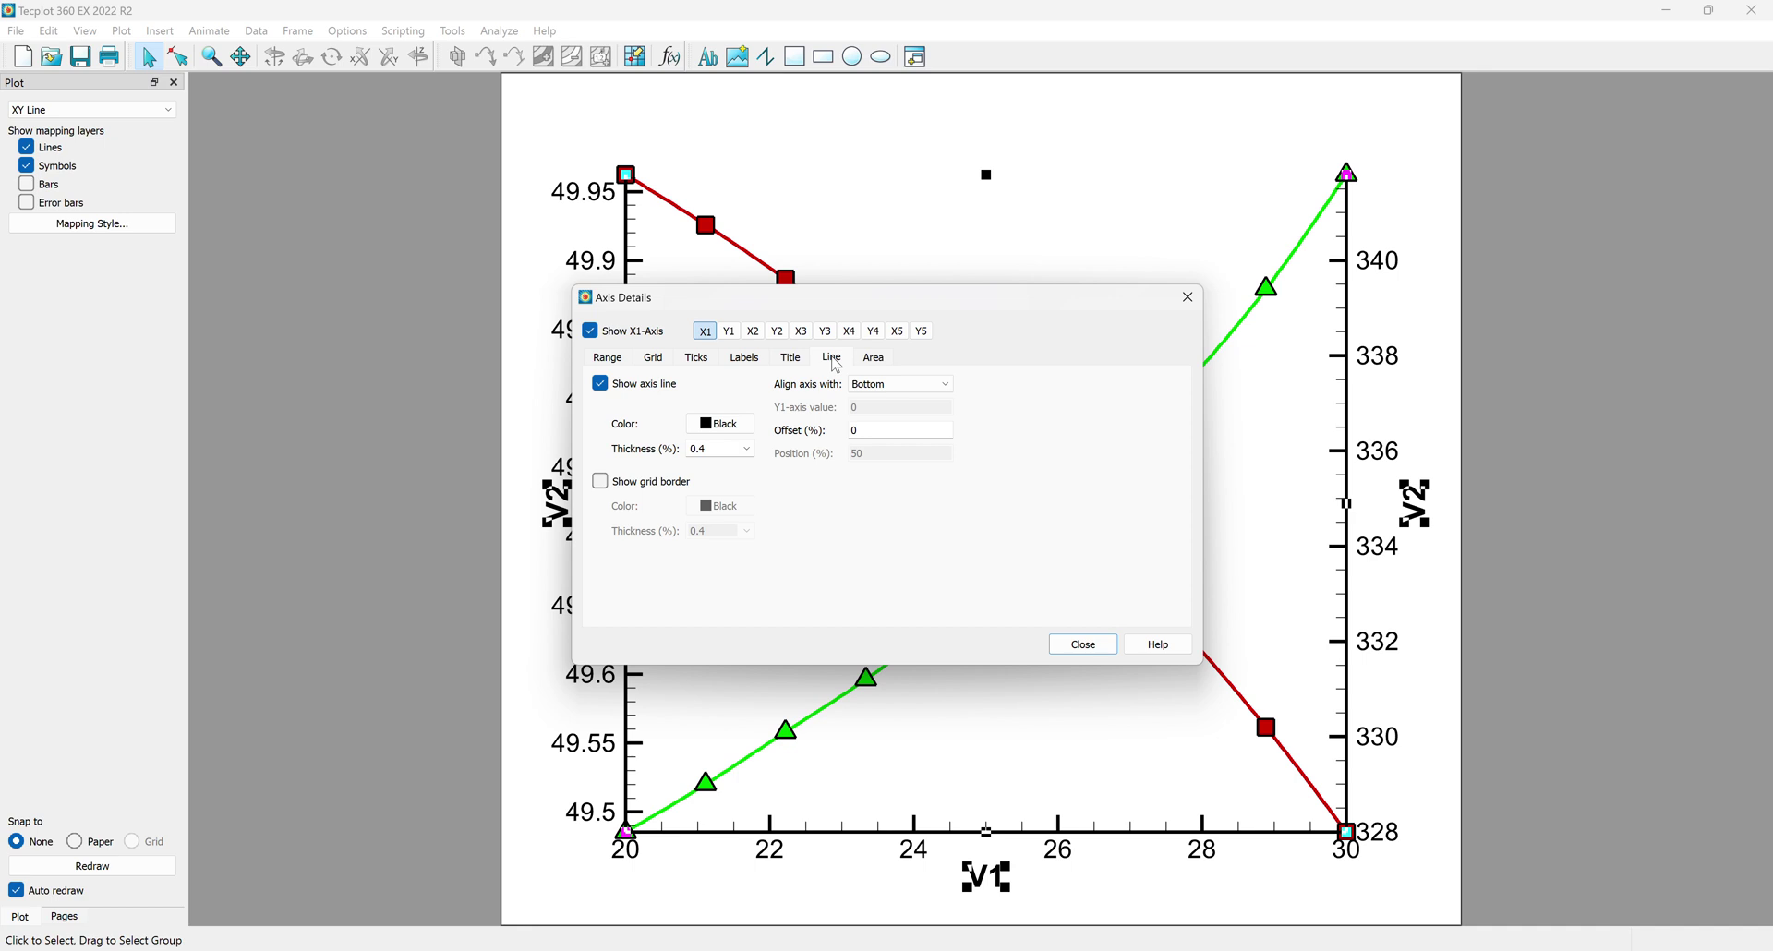
Step: Change the X1 axis range from its current 20 minimum to Min 19 and Max 31
click(606, 358)
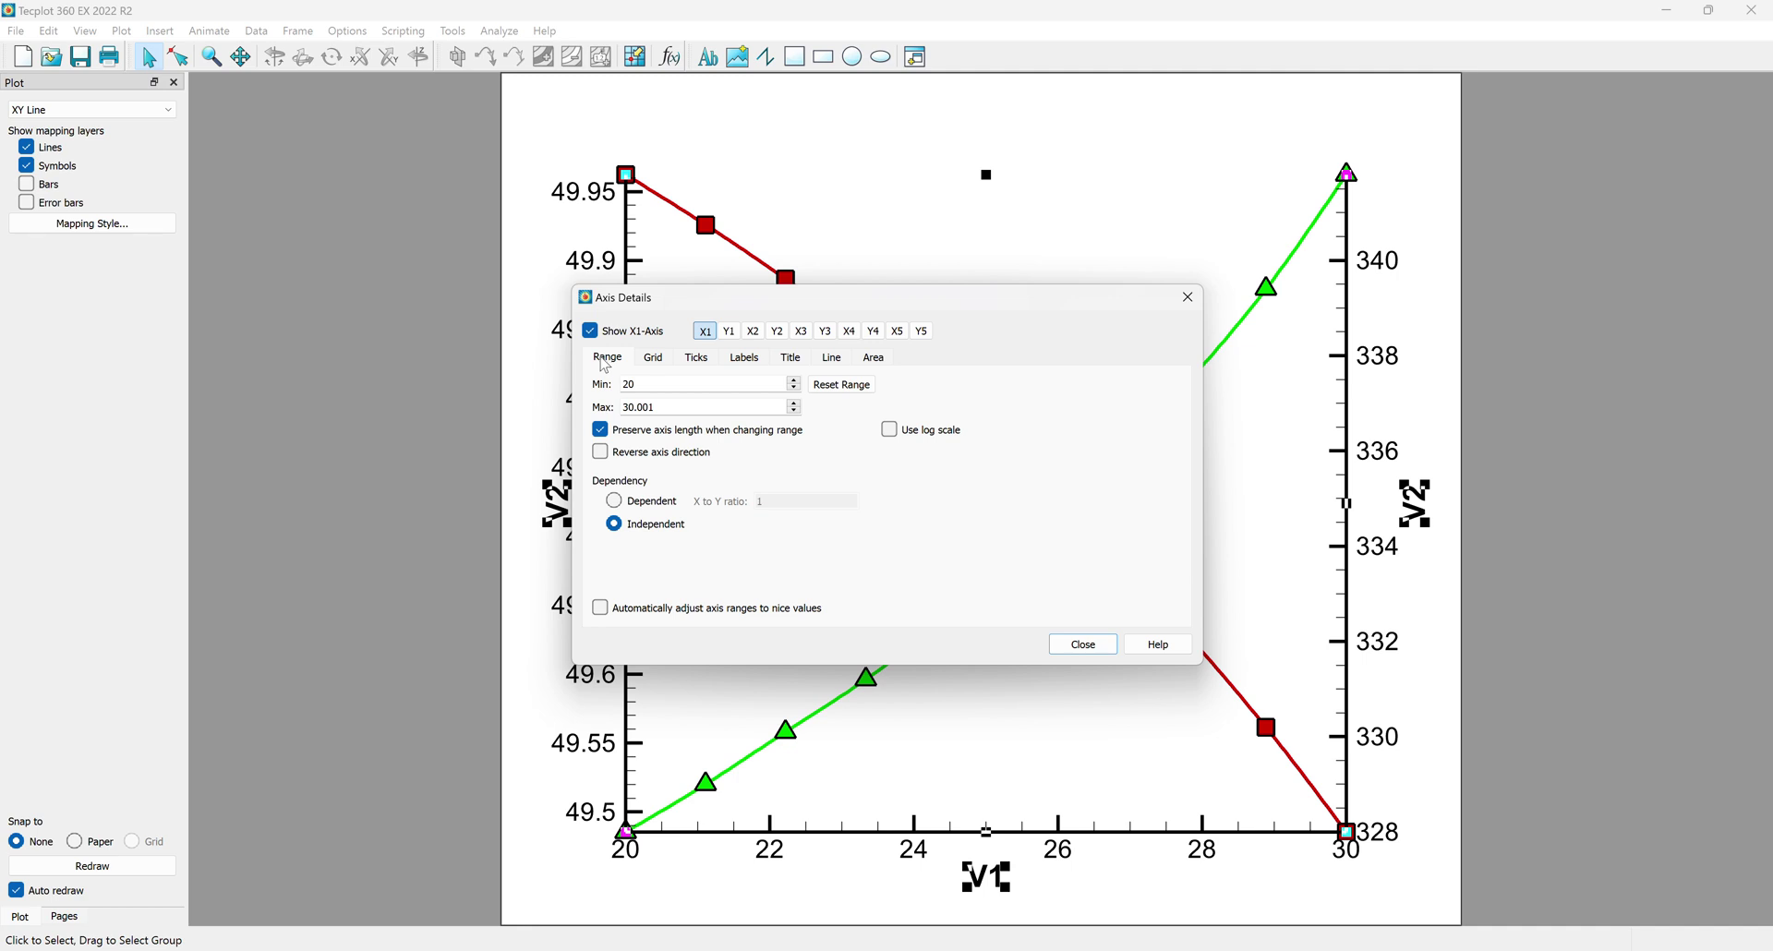
drag(645, 381, 606, 384)
text(19)
key(Tab)
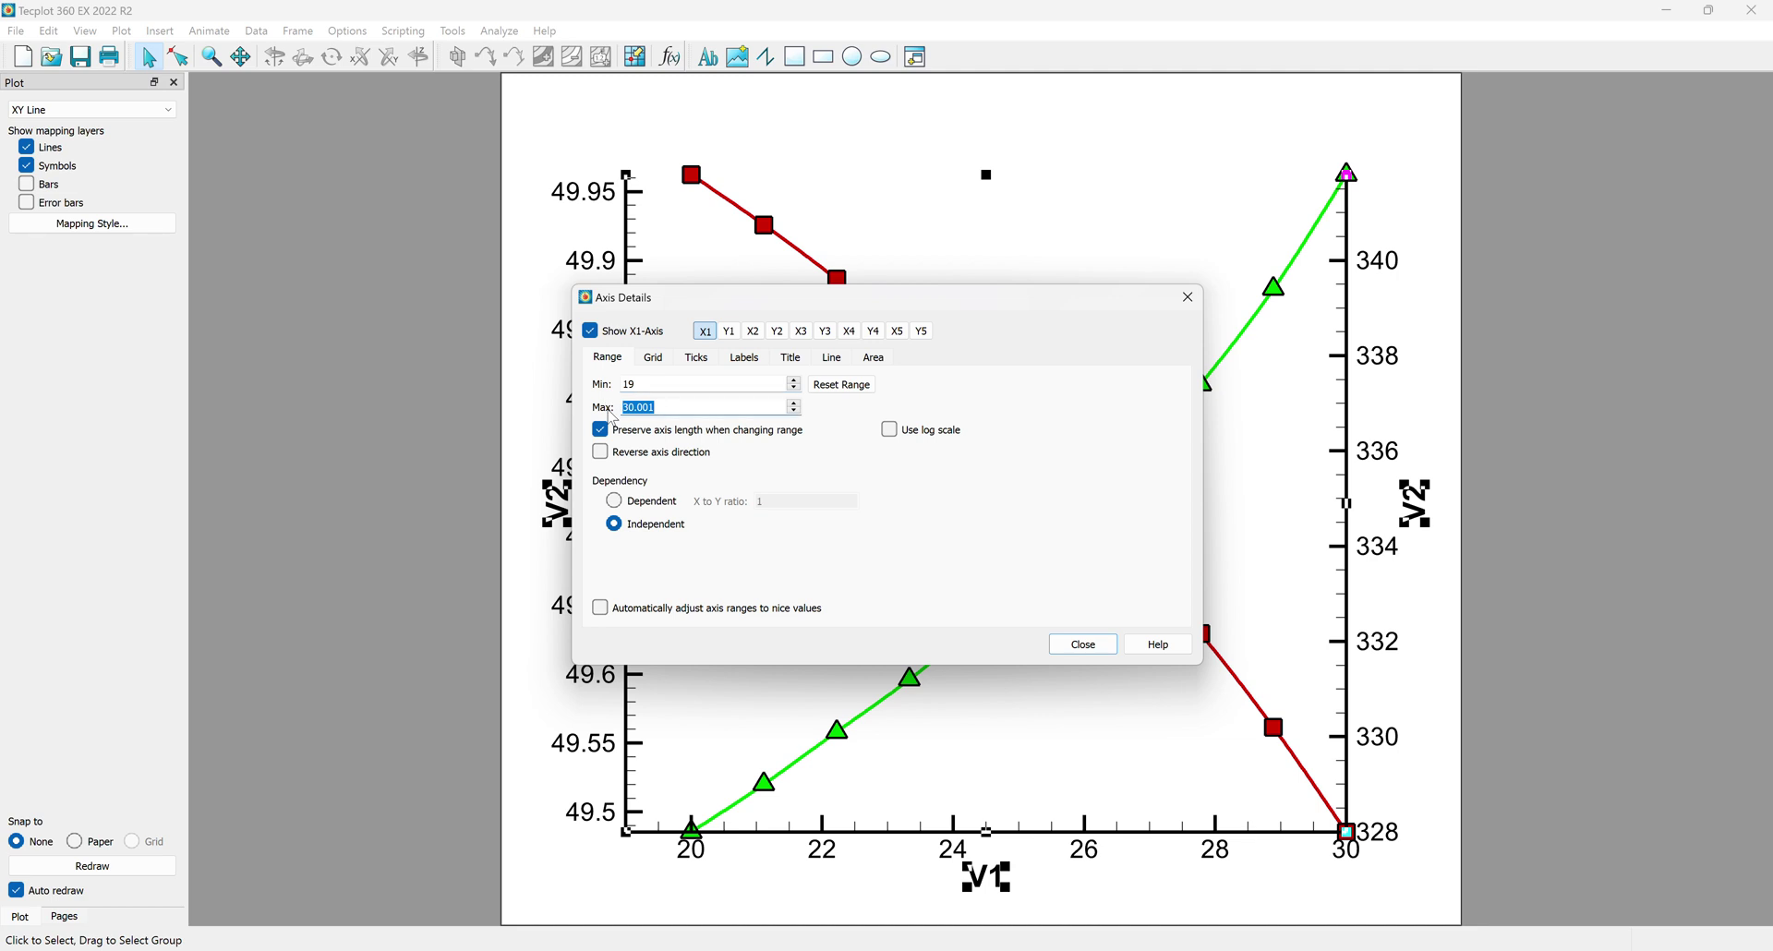
text(31)
key(Return)
Step: Give X1 ticks a 1.5% major length and 1% minor length, both 0.3% thick
click(697, 364)
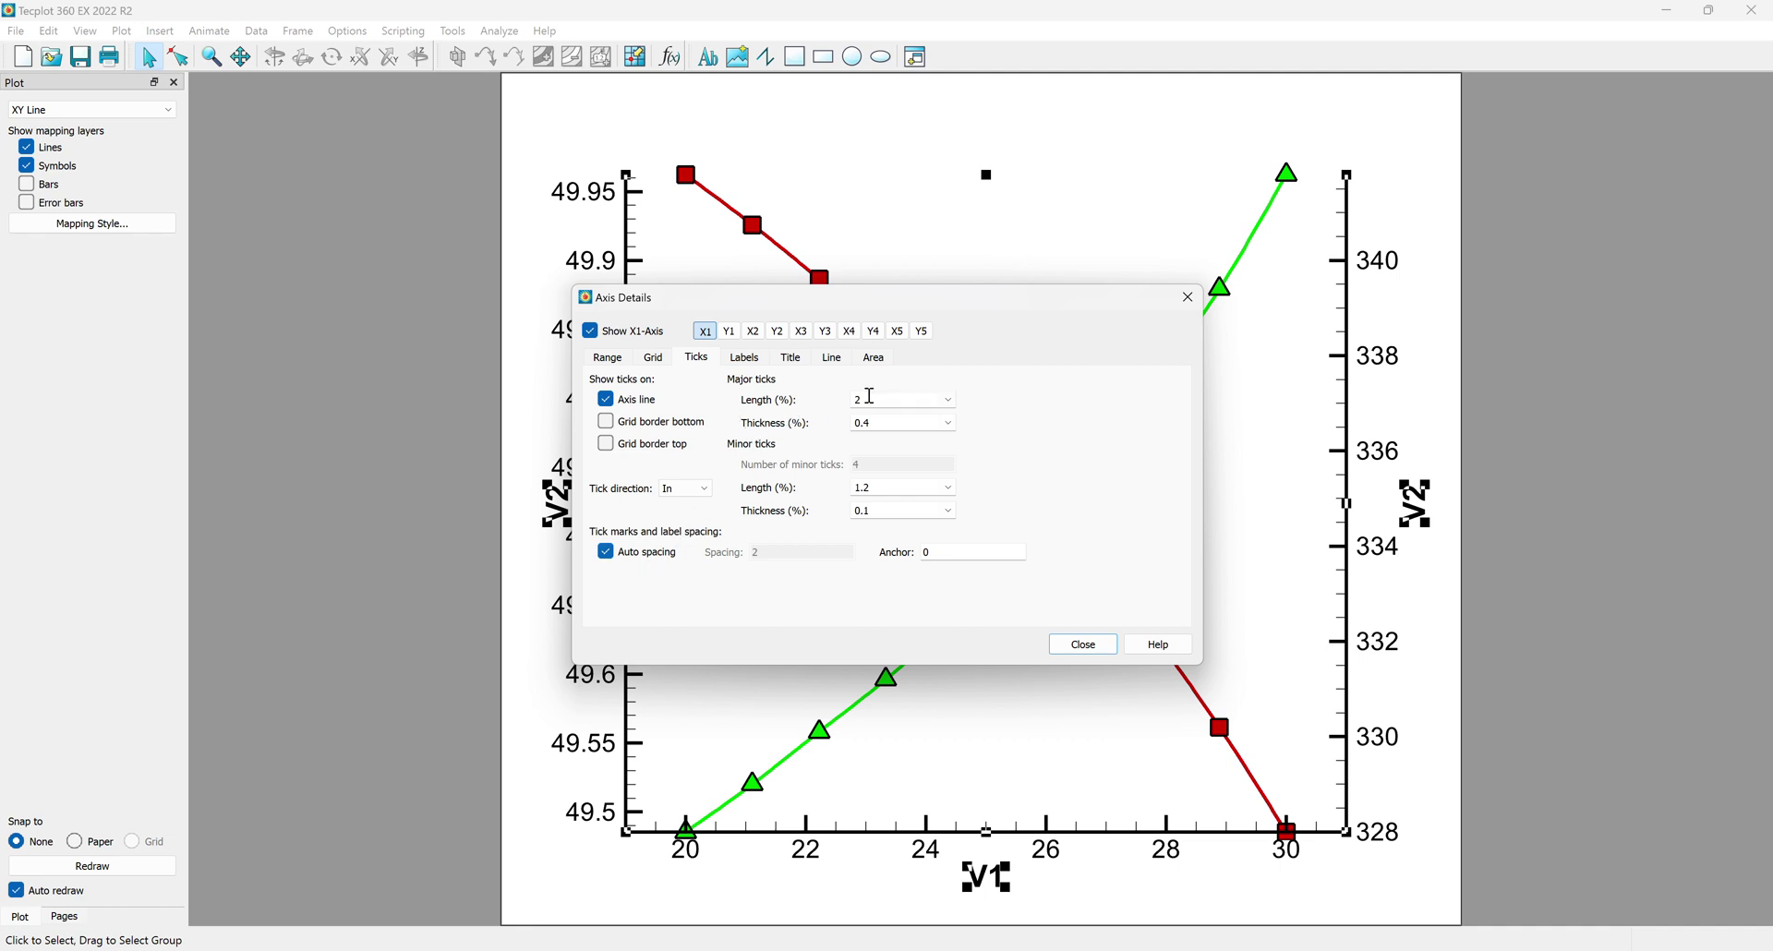
text(1.5)
click(910, 428)
click(902, 483)
key(BackSpace)
text(0)
click(910, 512)
key(BackSpace)
text(3)
click(745, 357)
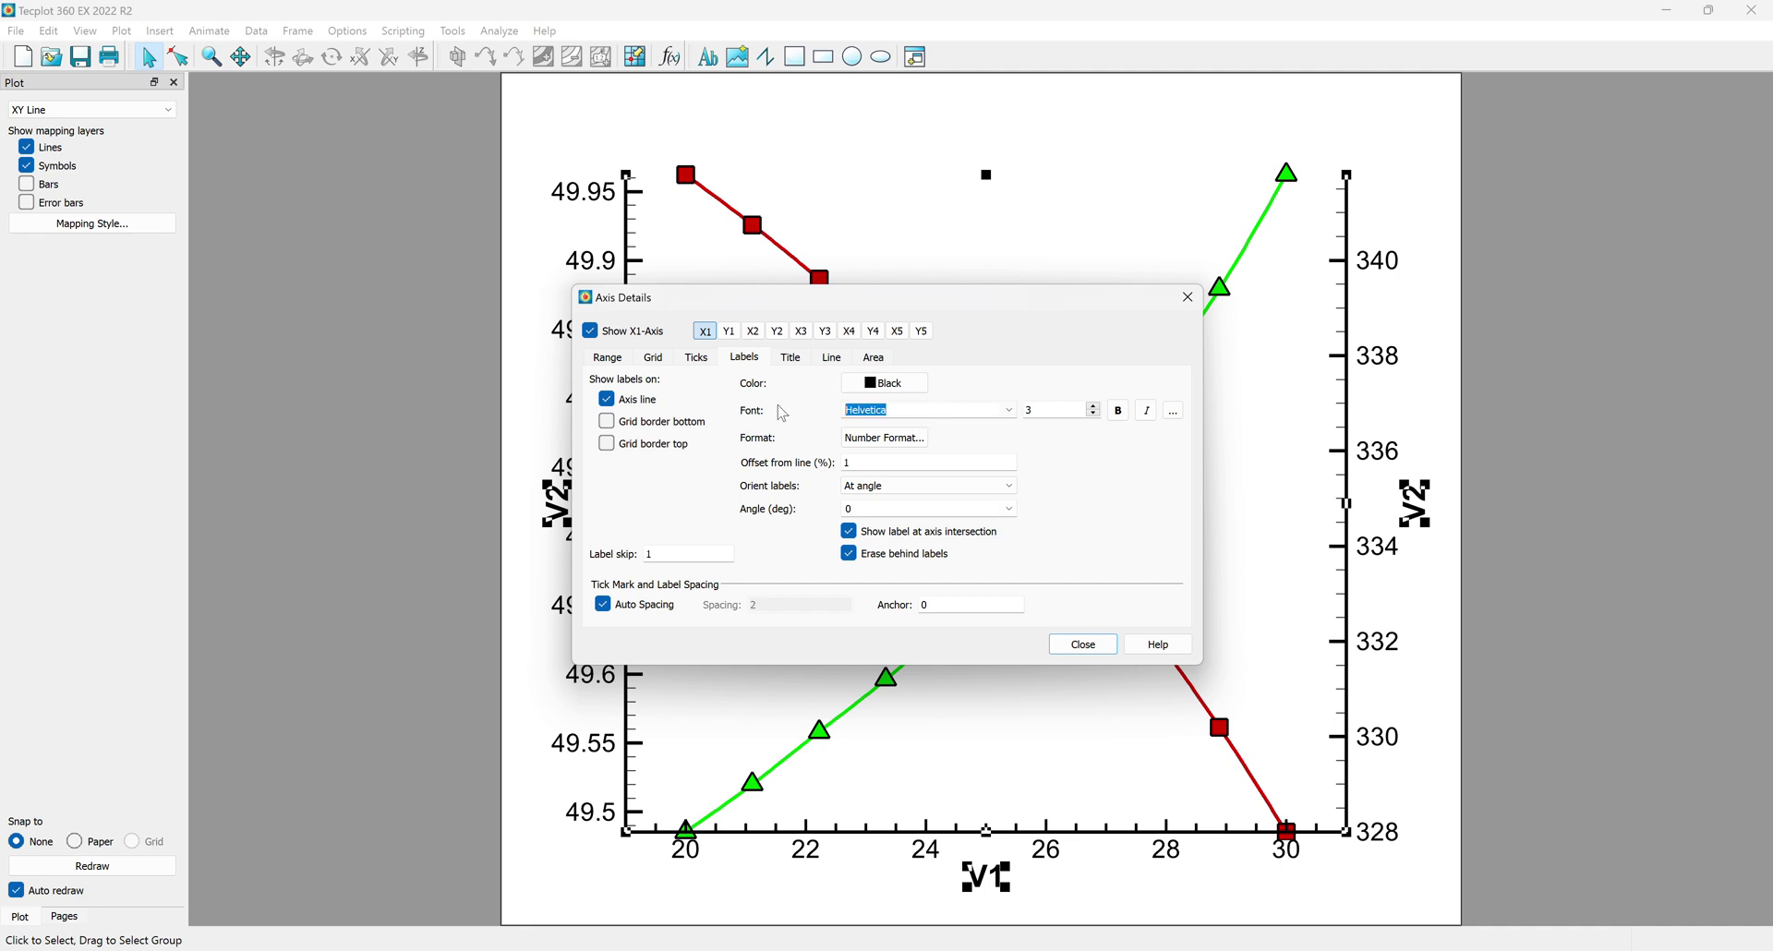
Step: Switch the X1 axis number labels from Helvetica to bold Times New Roman at size 3
text(times New Roman)
key(End)
click(1054, 408)
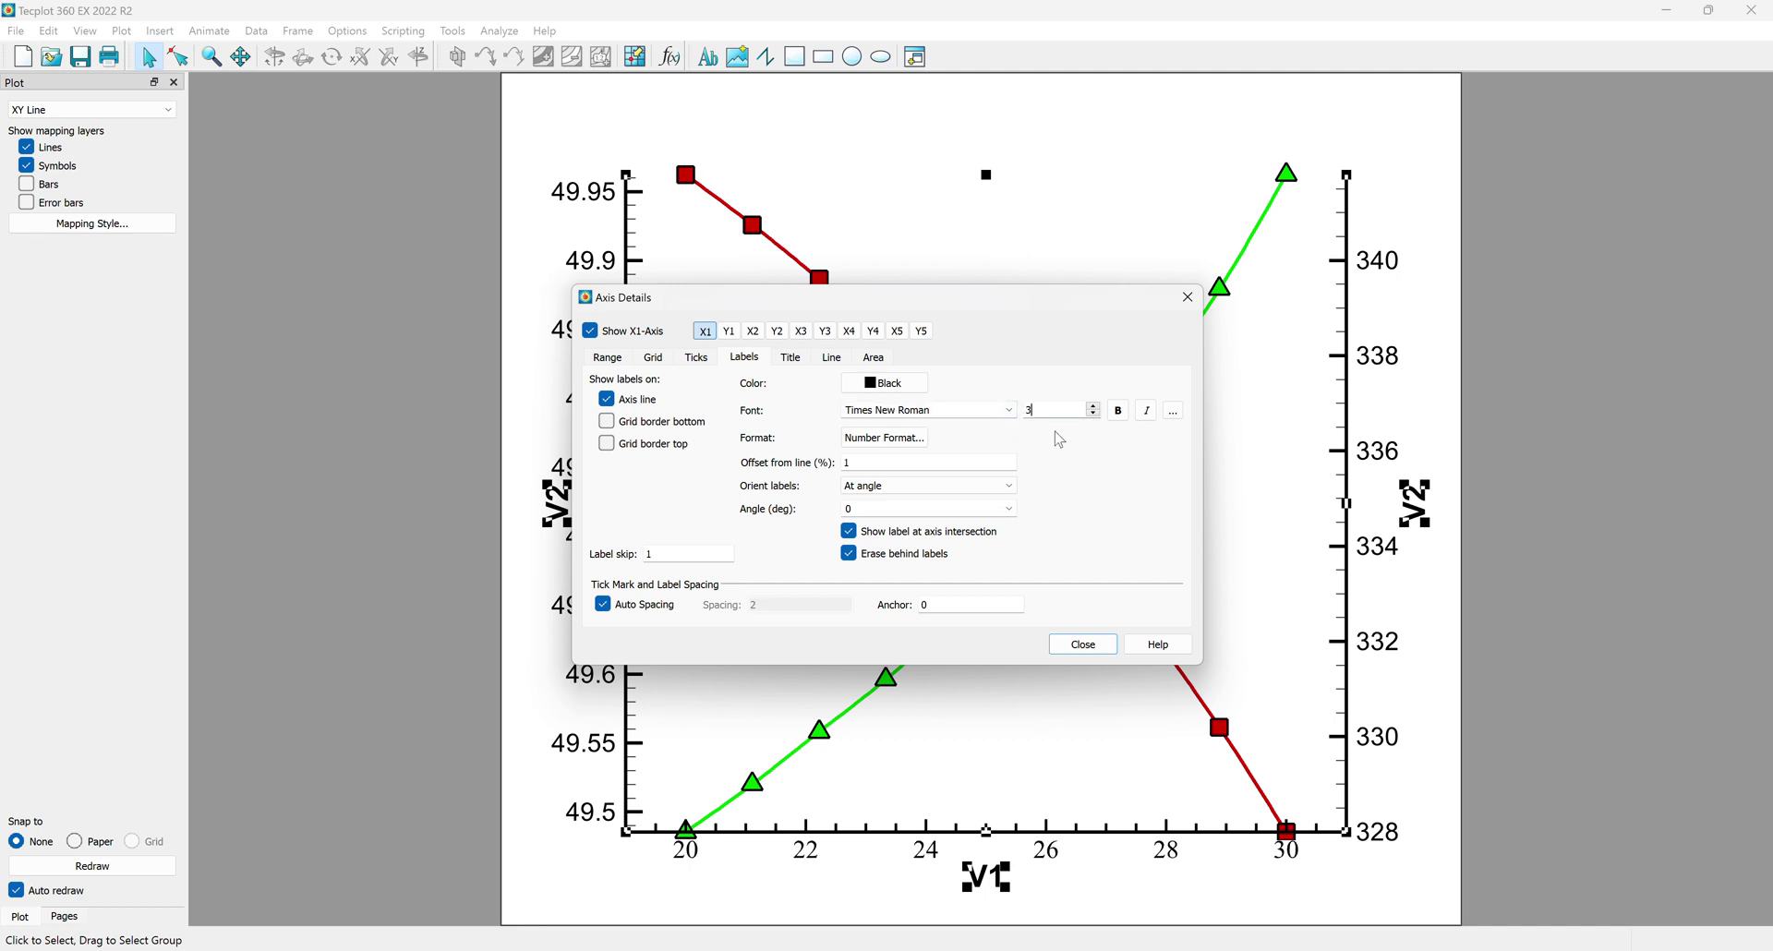
click(1118, 410)
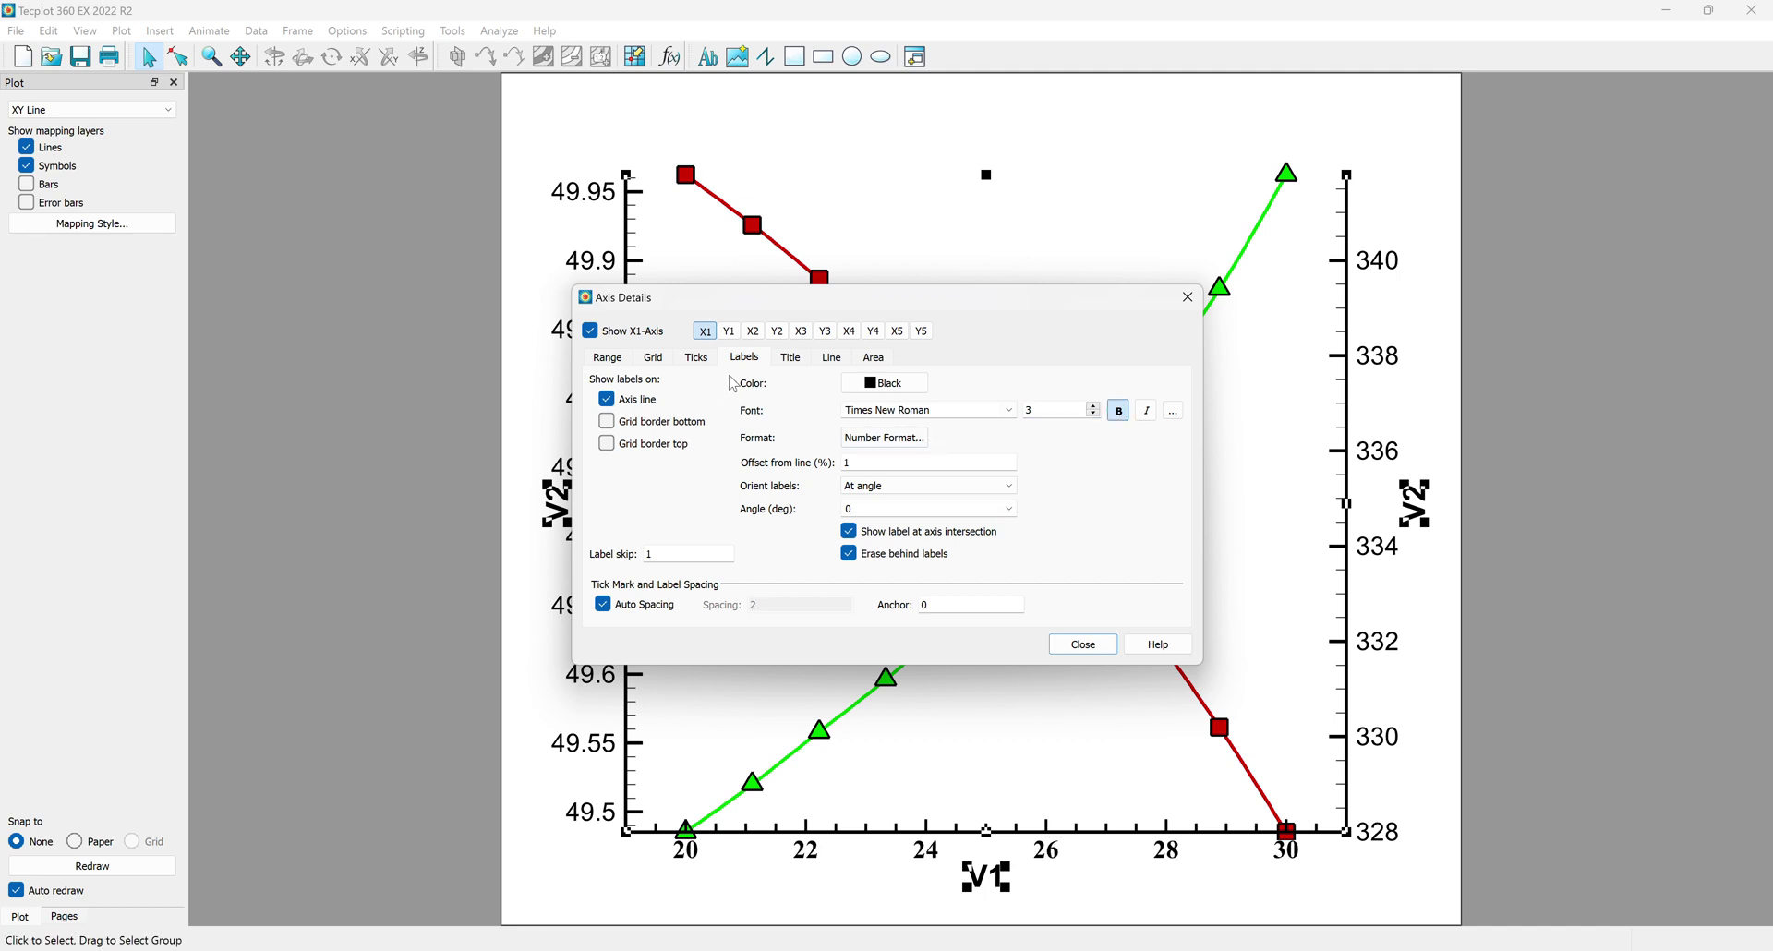
Step: Set the X1 axis title font to Times New Roman at size 3.3
click(789, 364)
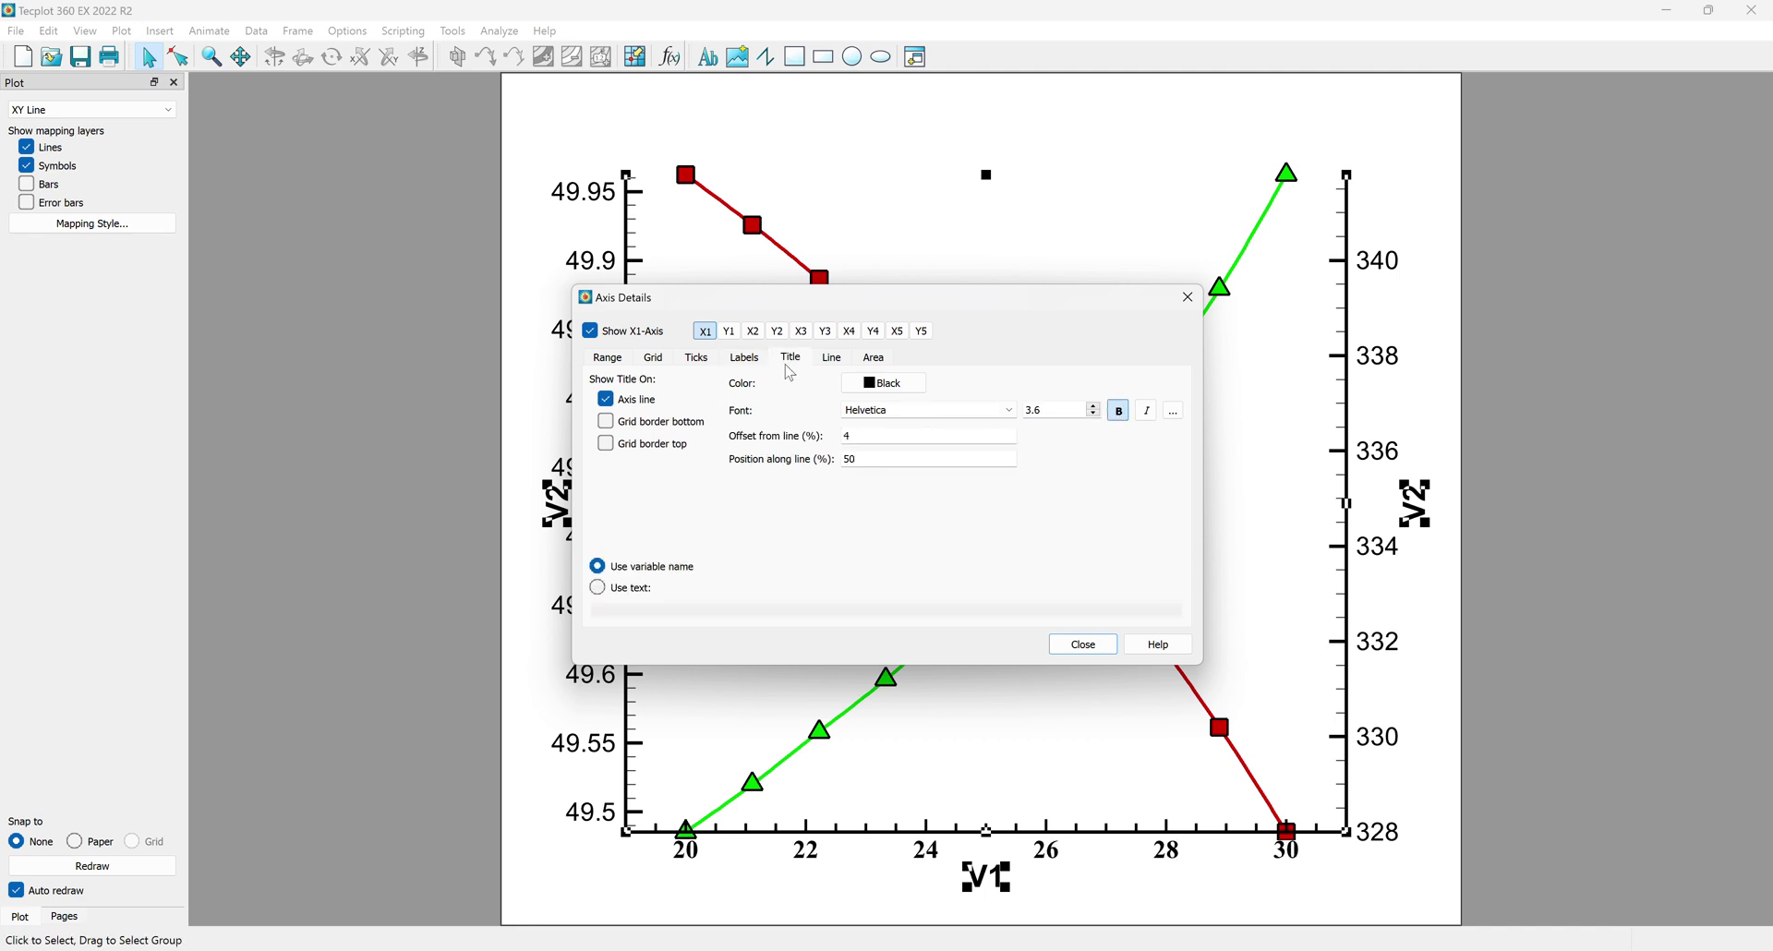
drag(918, 413, 813, 412)
text(Times)
text(New Roman)
click(1043, 410)
key(BackSpace)
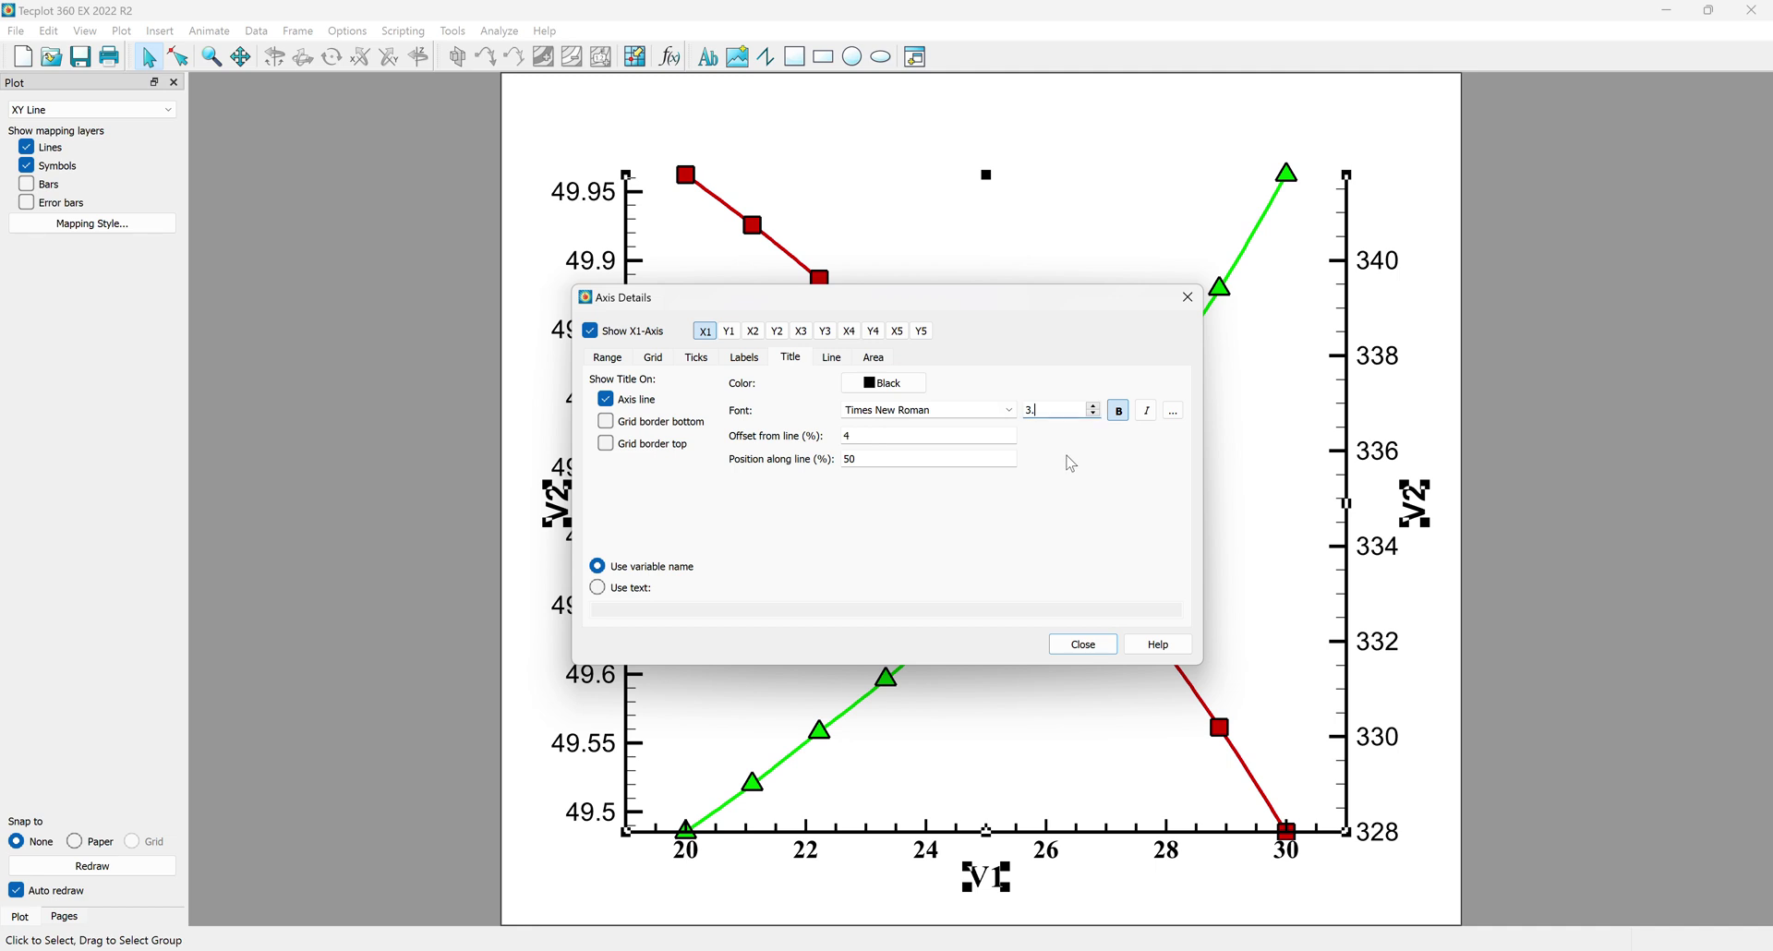
text(3)
Step: Use the custom title text 'Pressure (bar)' and set its offset from the axis line to 6
click(615, 593)
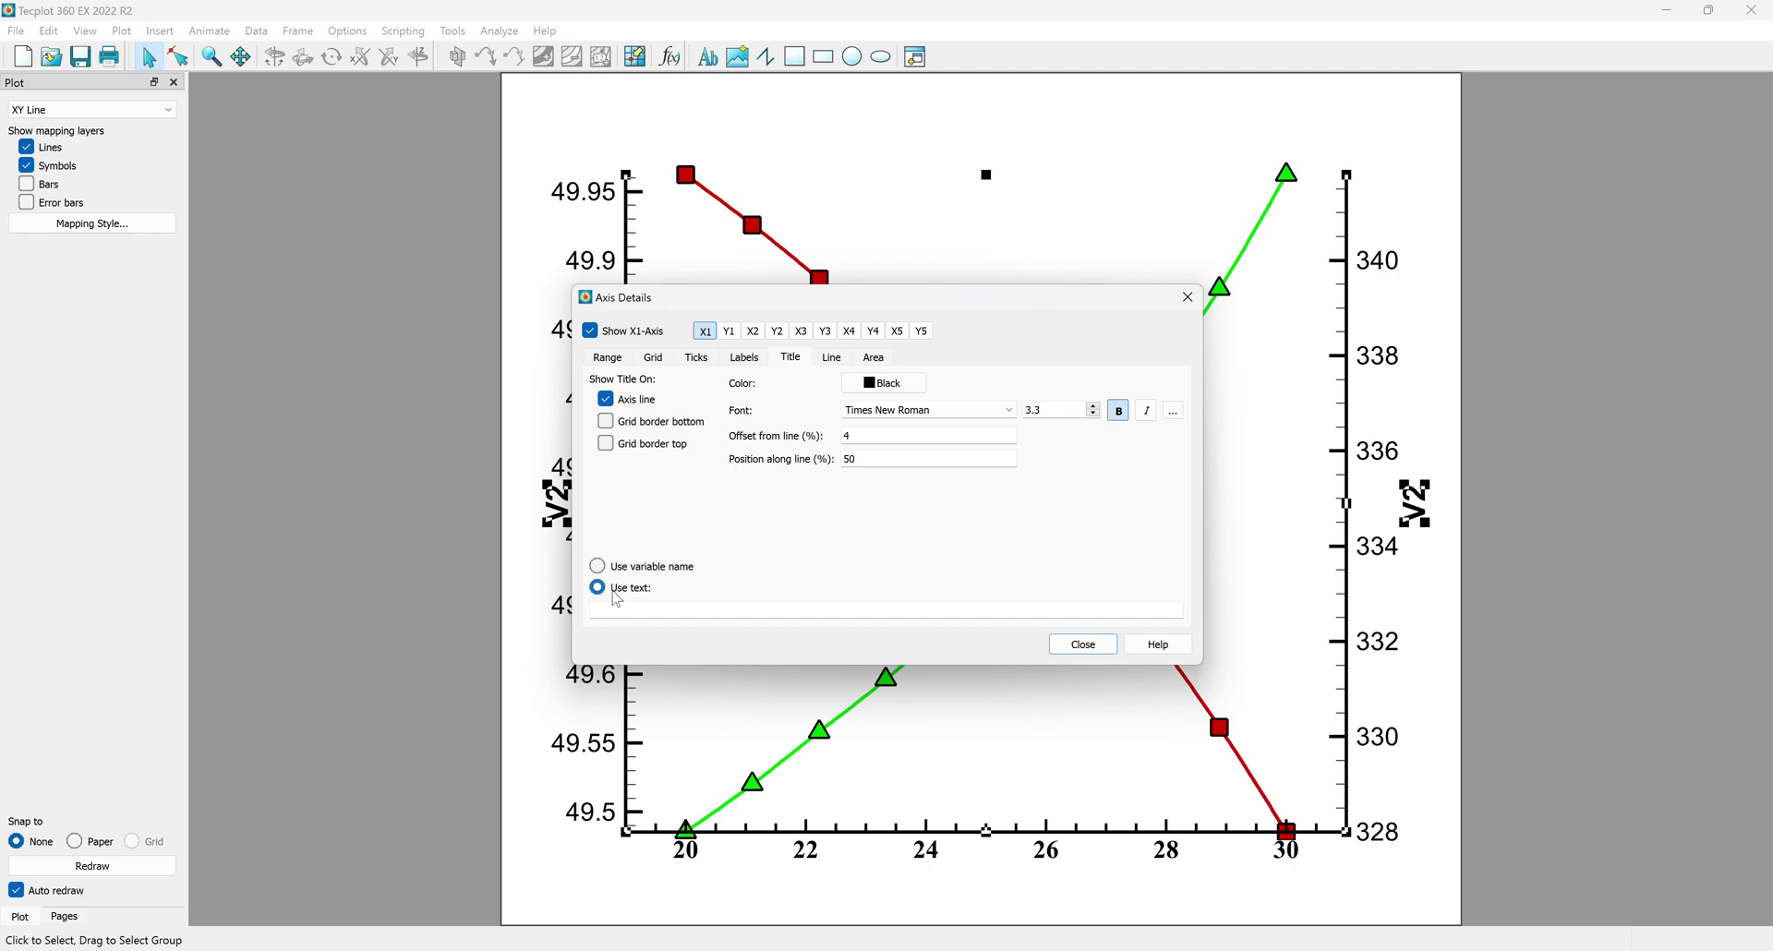
click(634, 607)
key(Return)
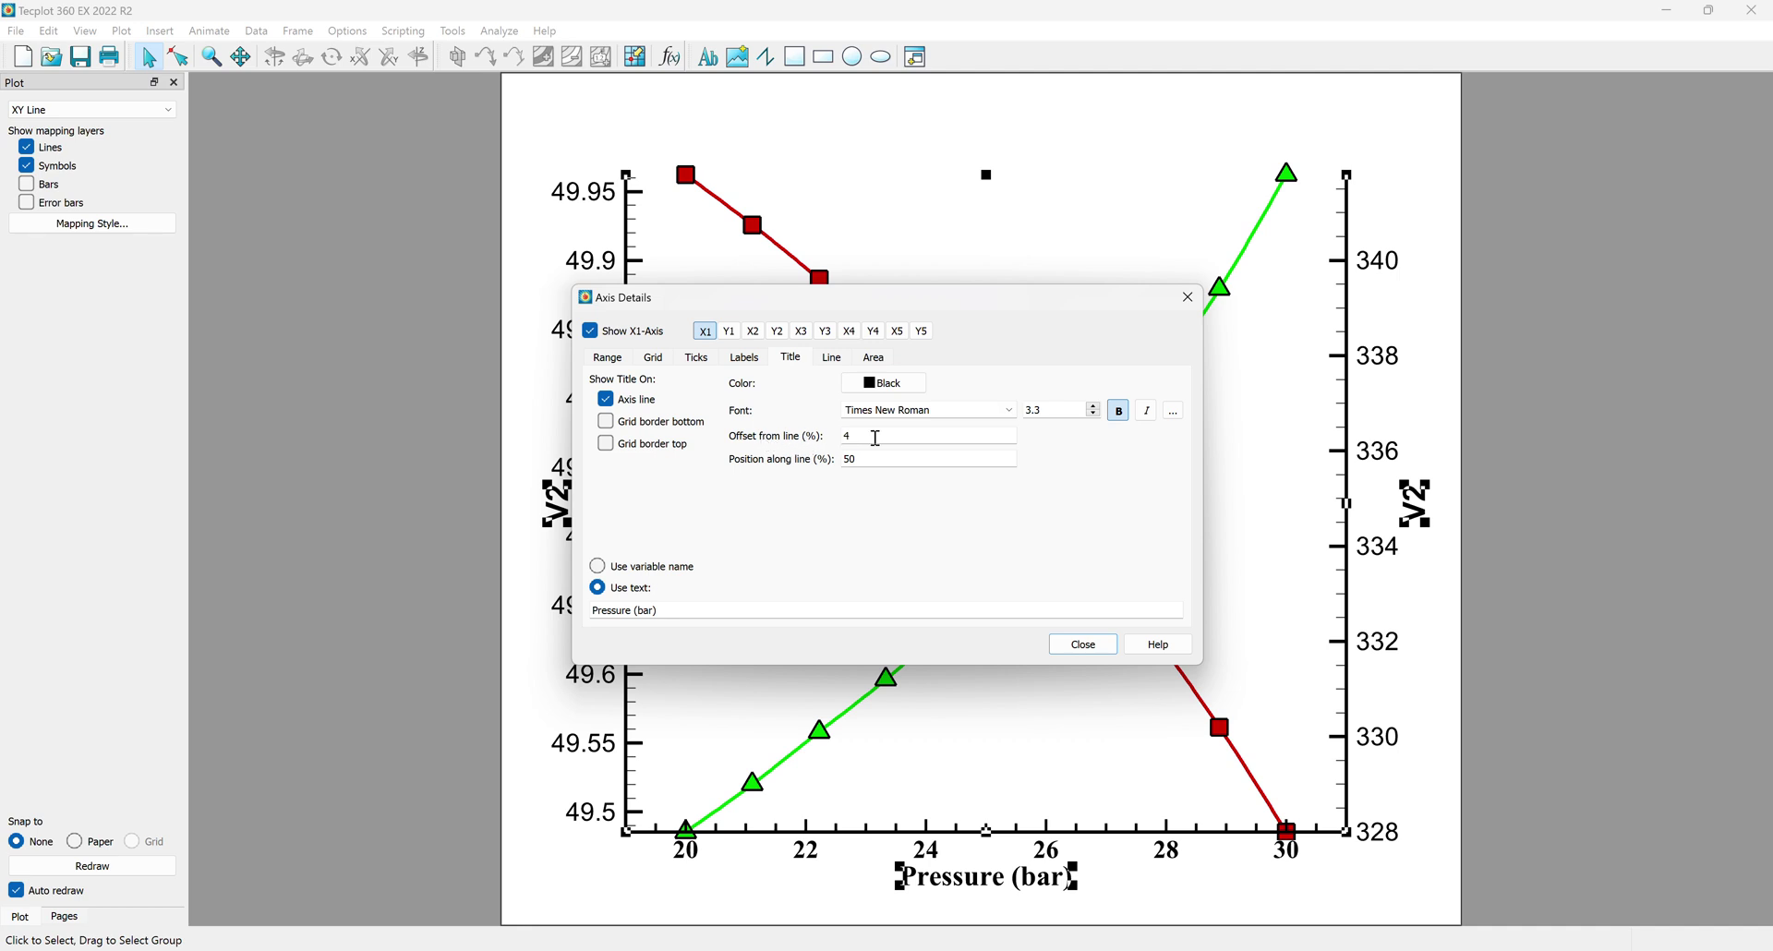
double_click(842, 437)
text(6)
key(Return)
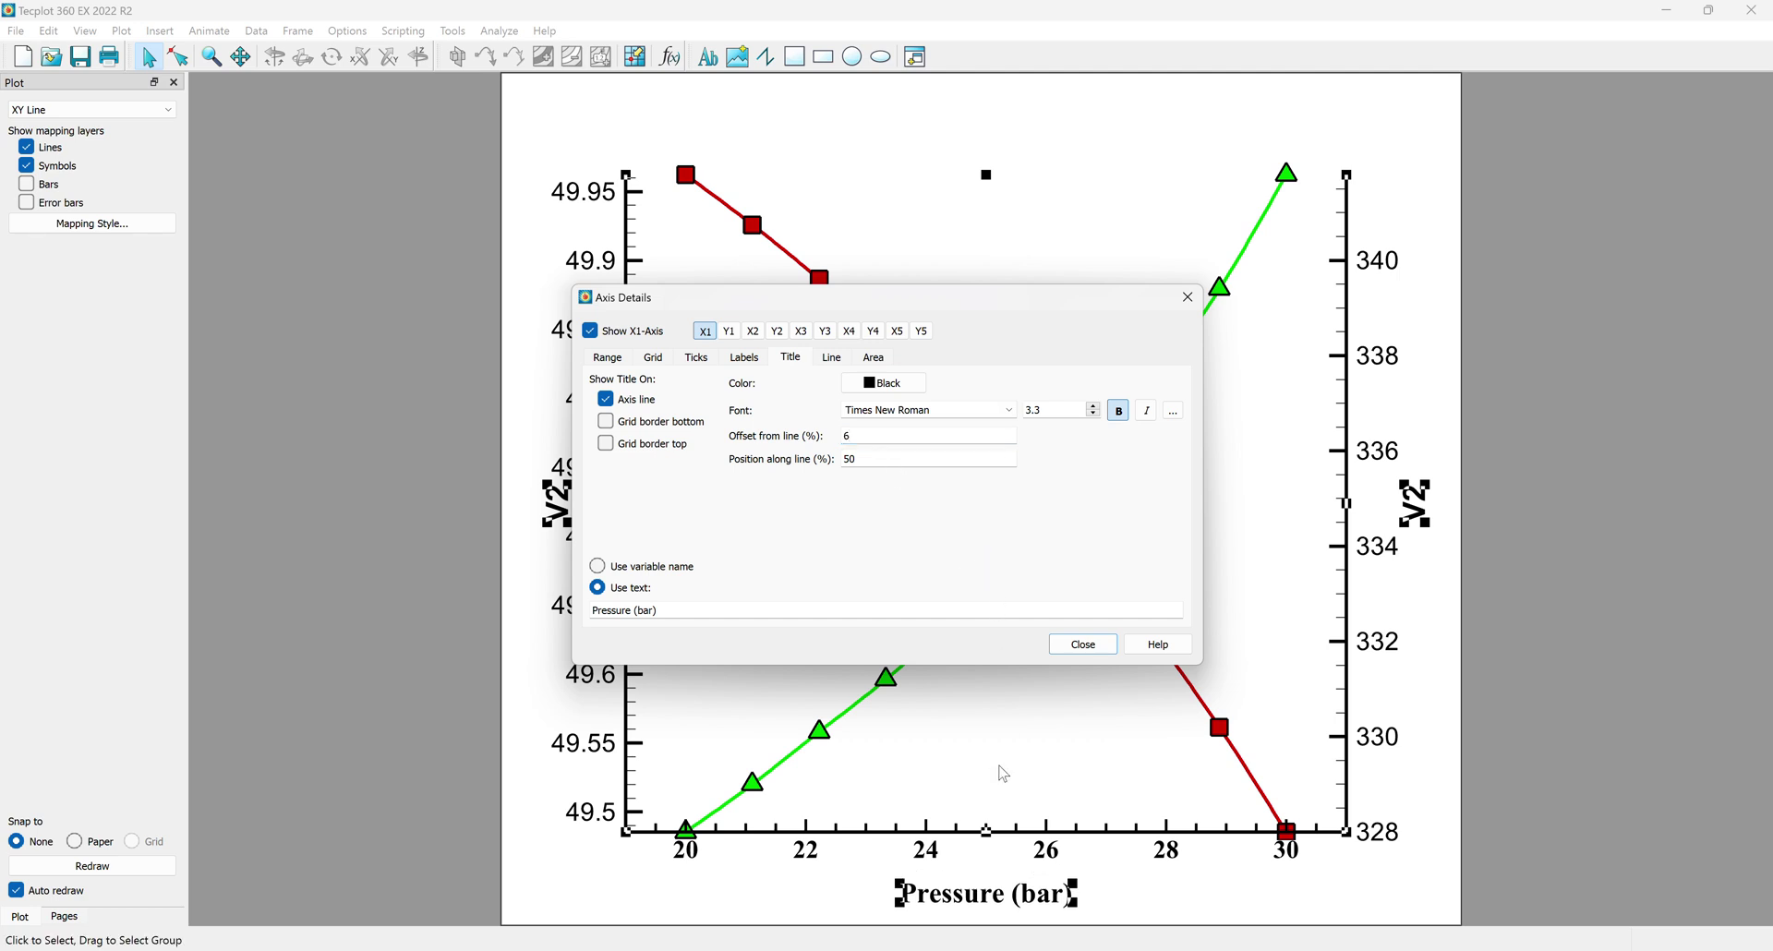
Step: Keep the X1 axis line black at 0.3 thickness and show a 0.3-thick grid border
click(832, 357)
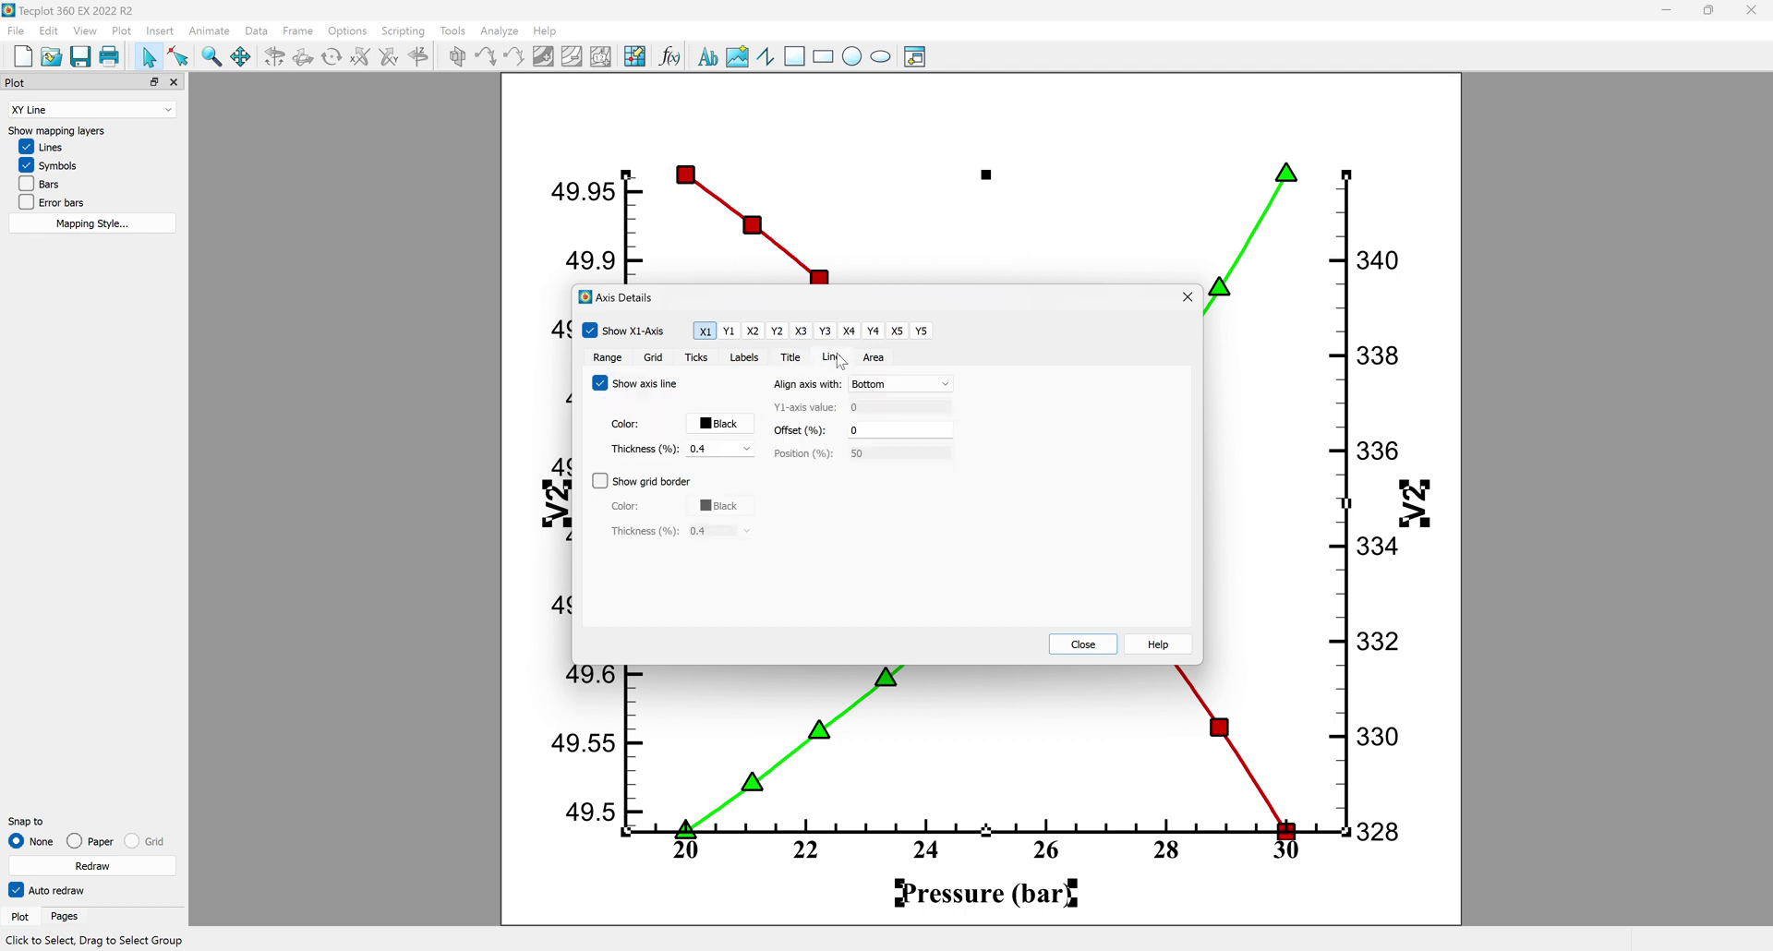
click(719, 423)
click(800, 463)
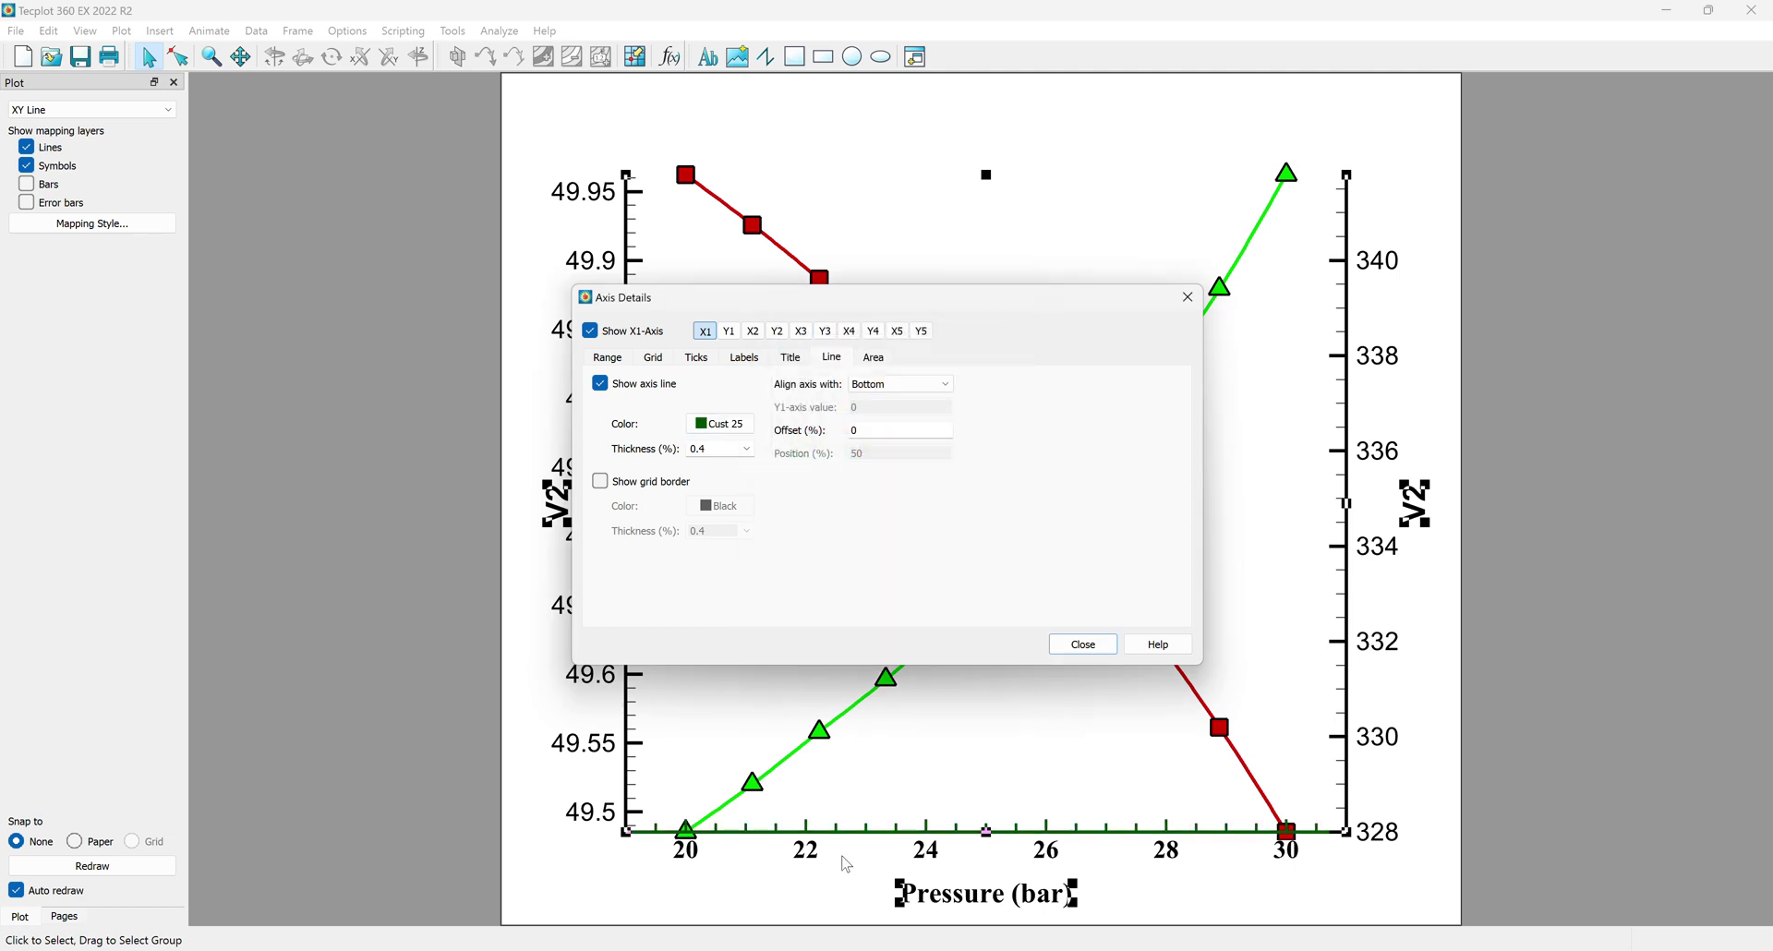
click(719, 423)
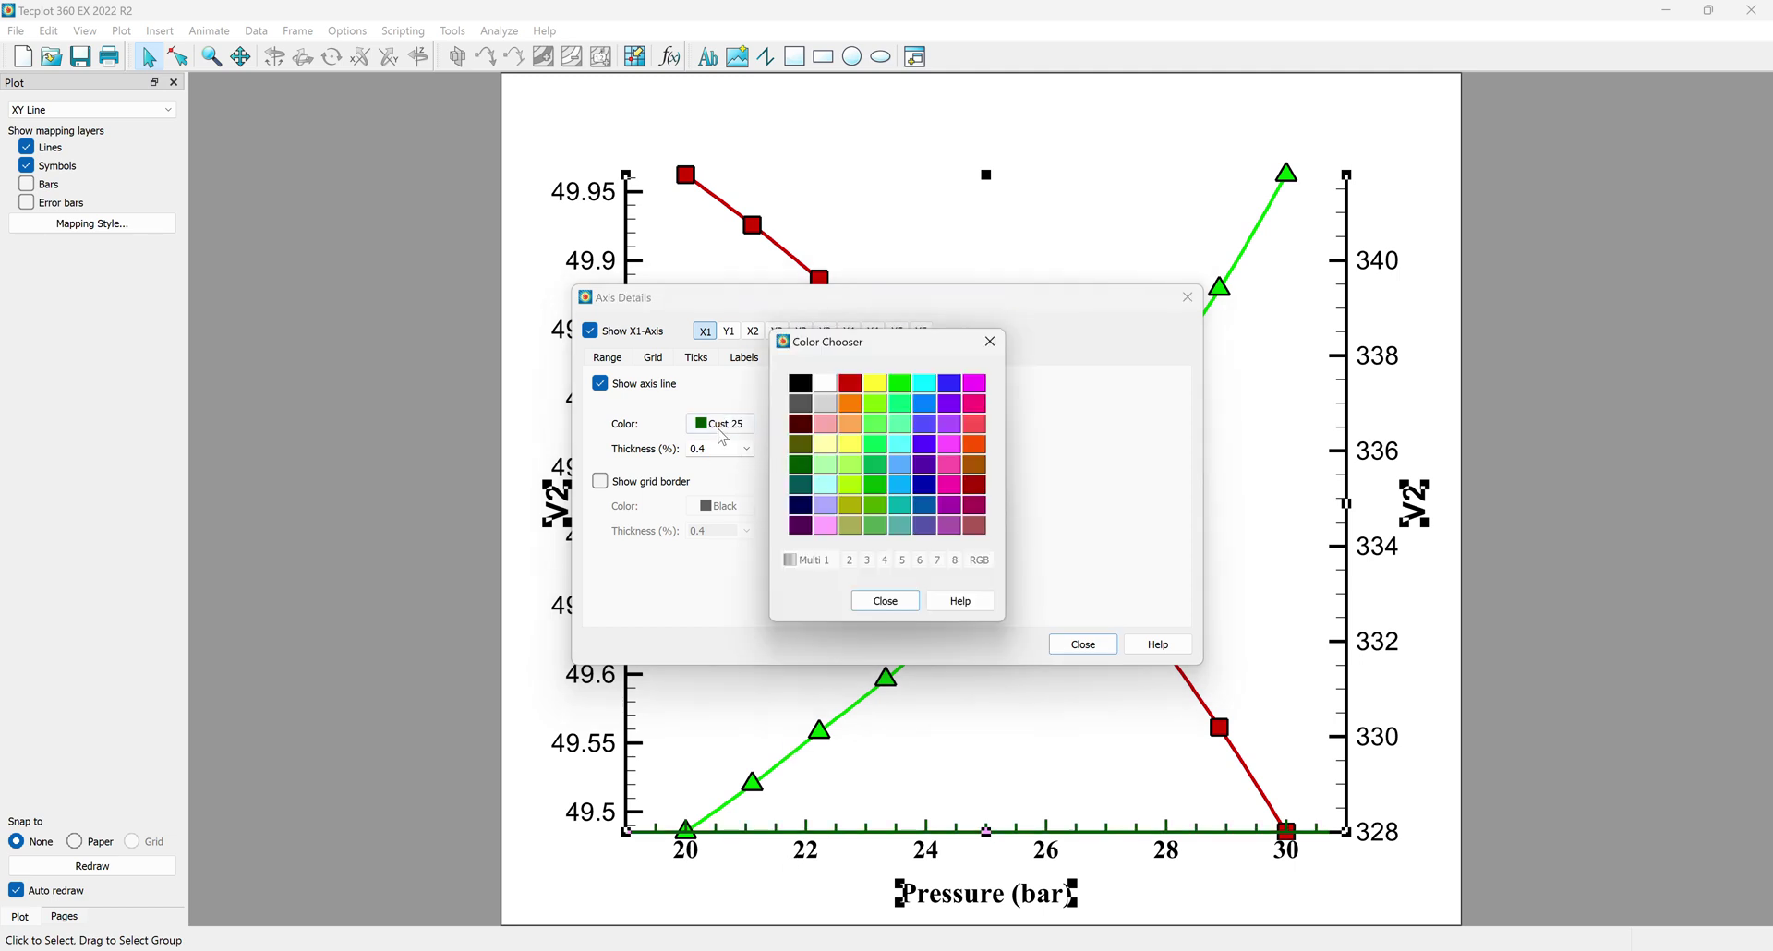
click(800, 384)
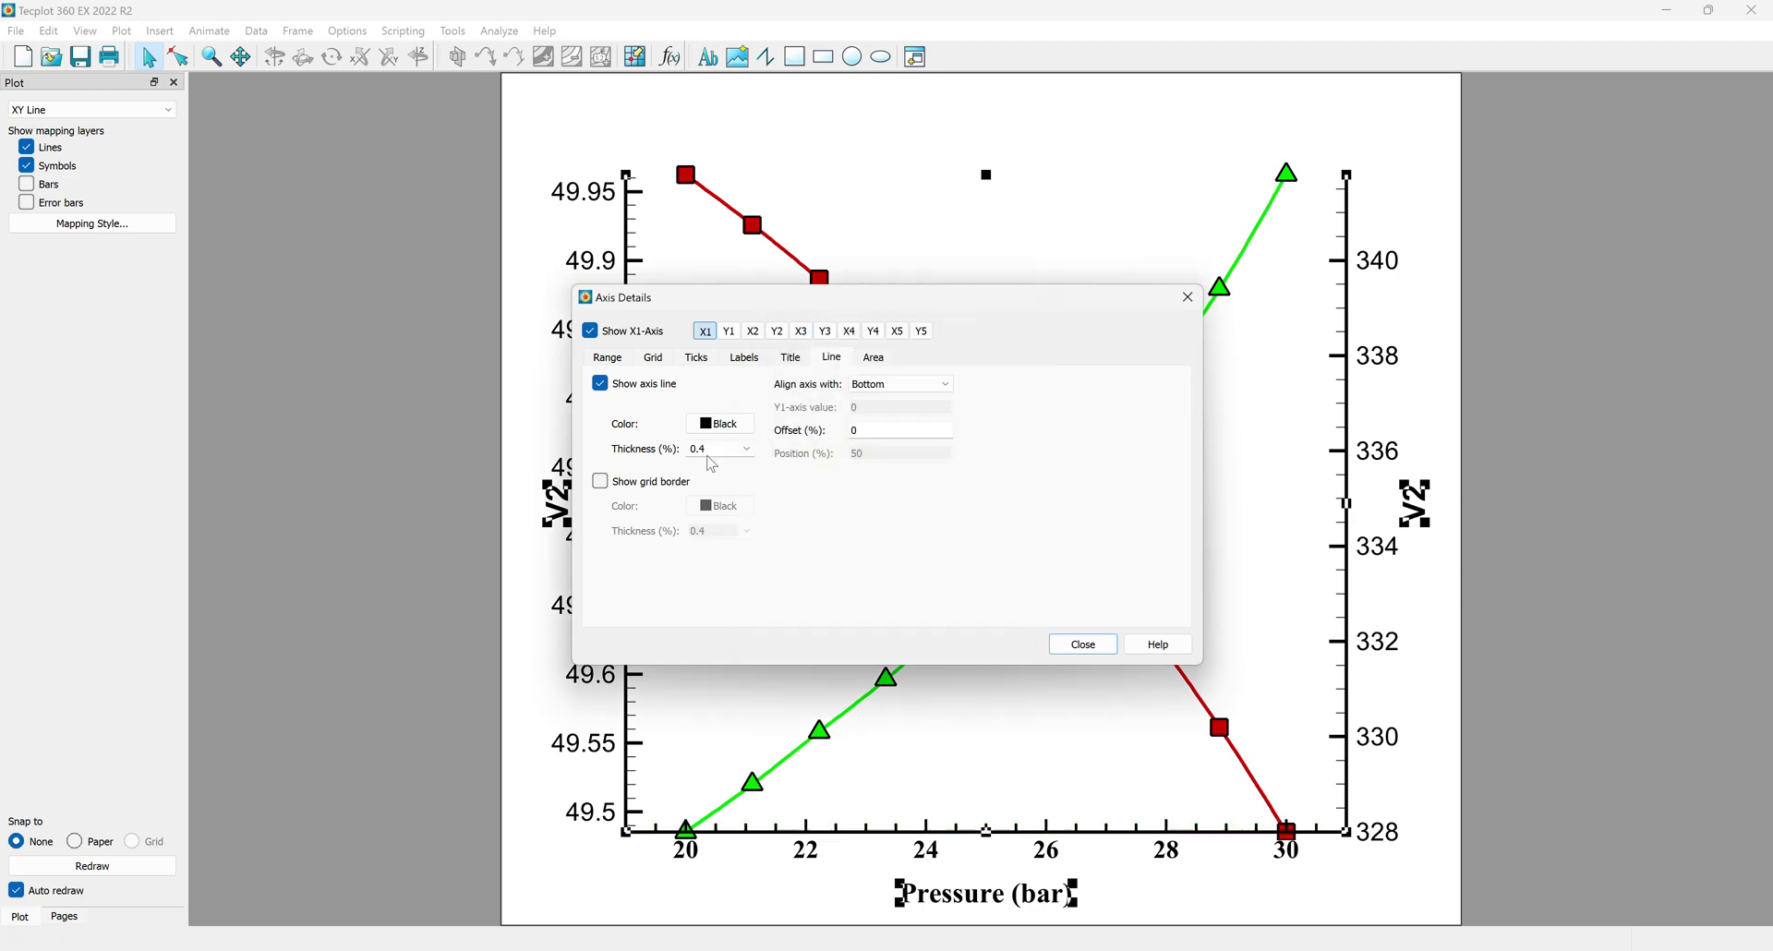
click(715, 450)
text(0.3)
click(619, 481)
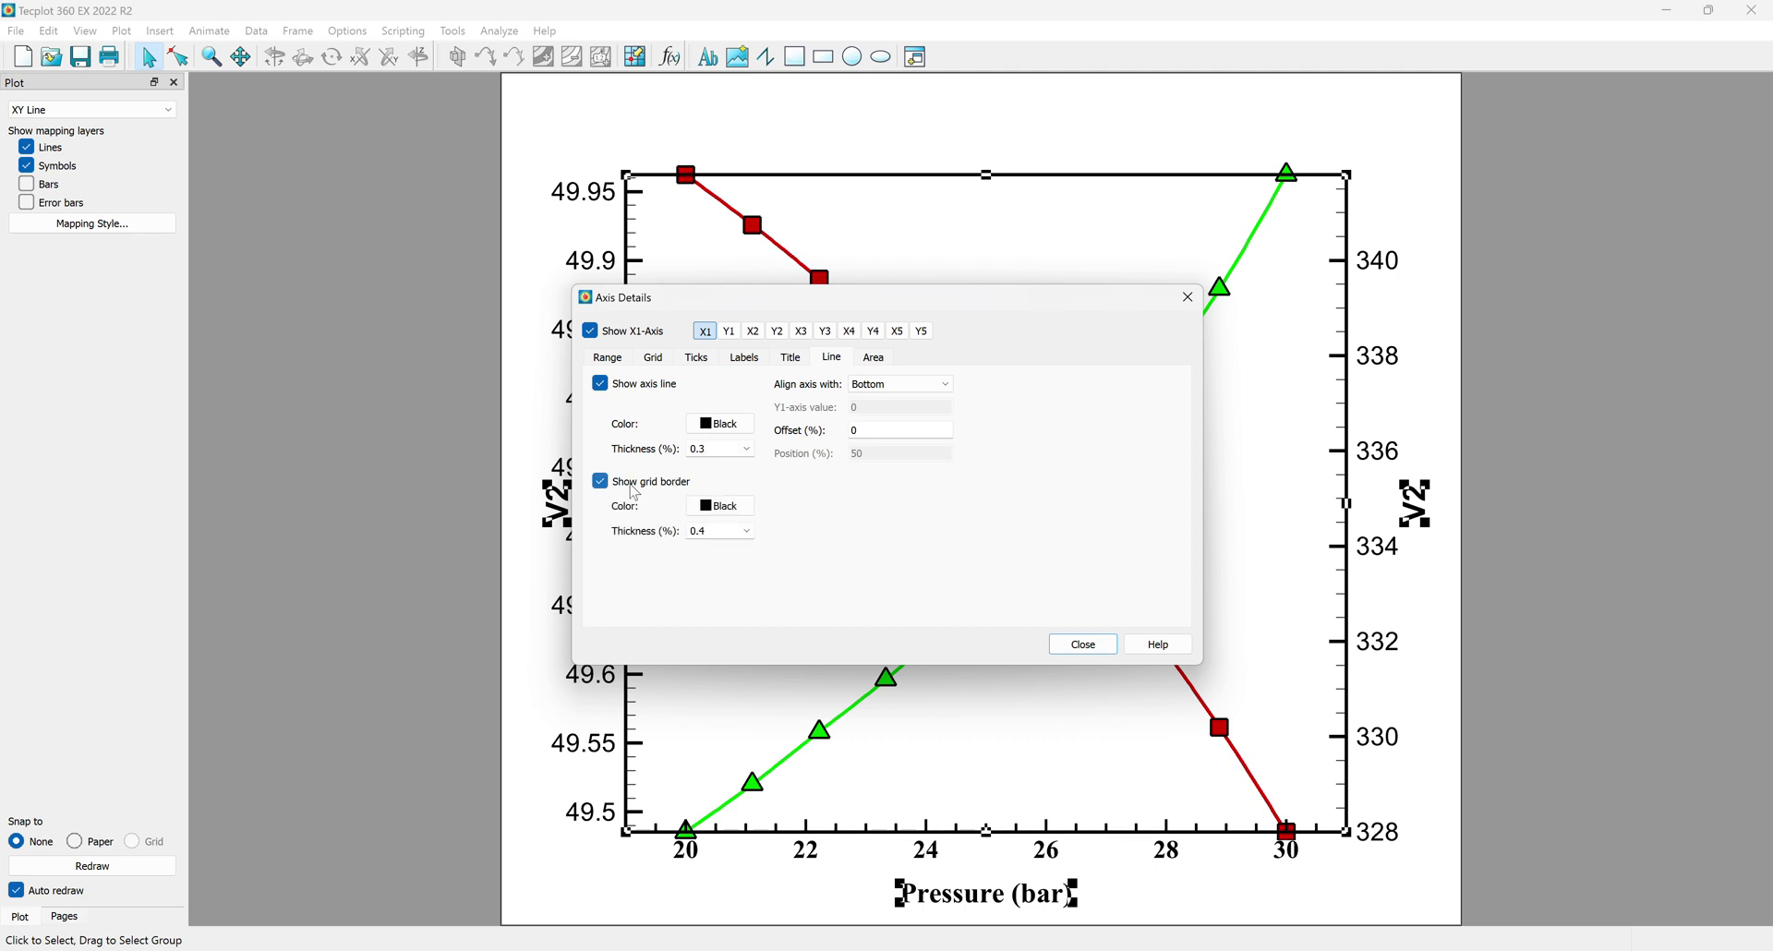
click(732, 533)
key(Return)
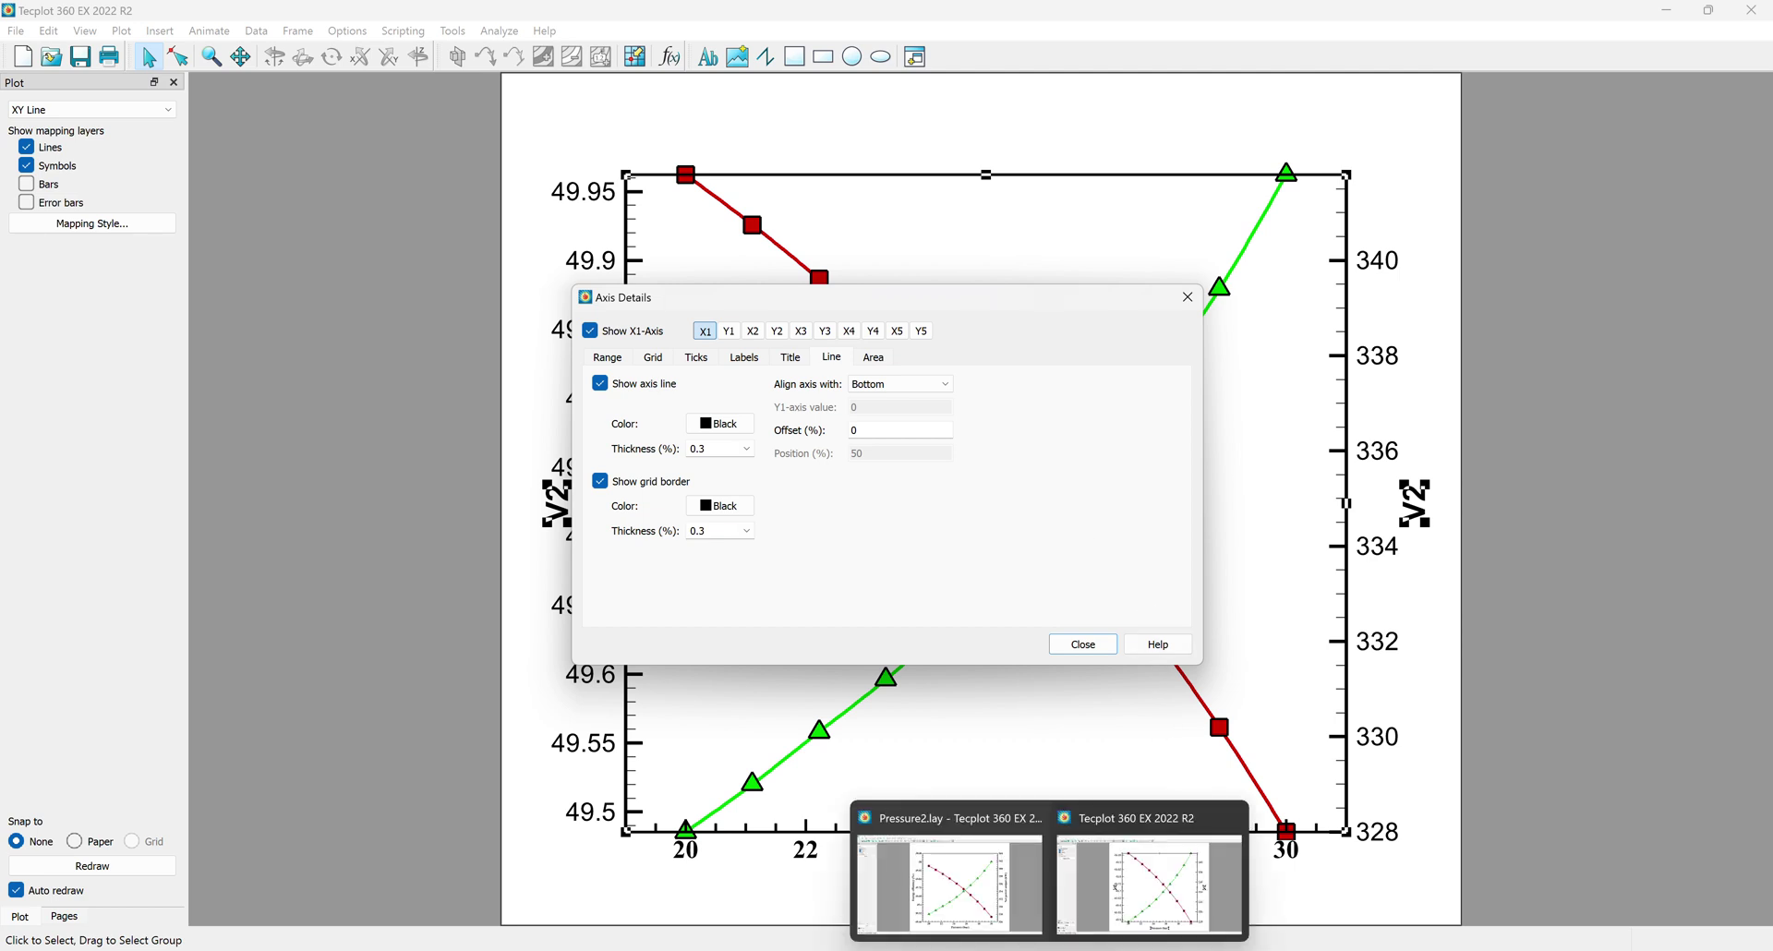
Step: In the Pressure2.lay window, turn on the line legend
click(951, 900)
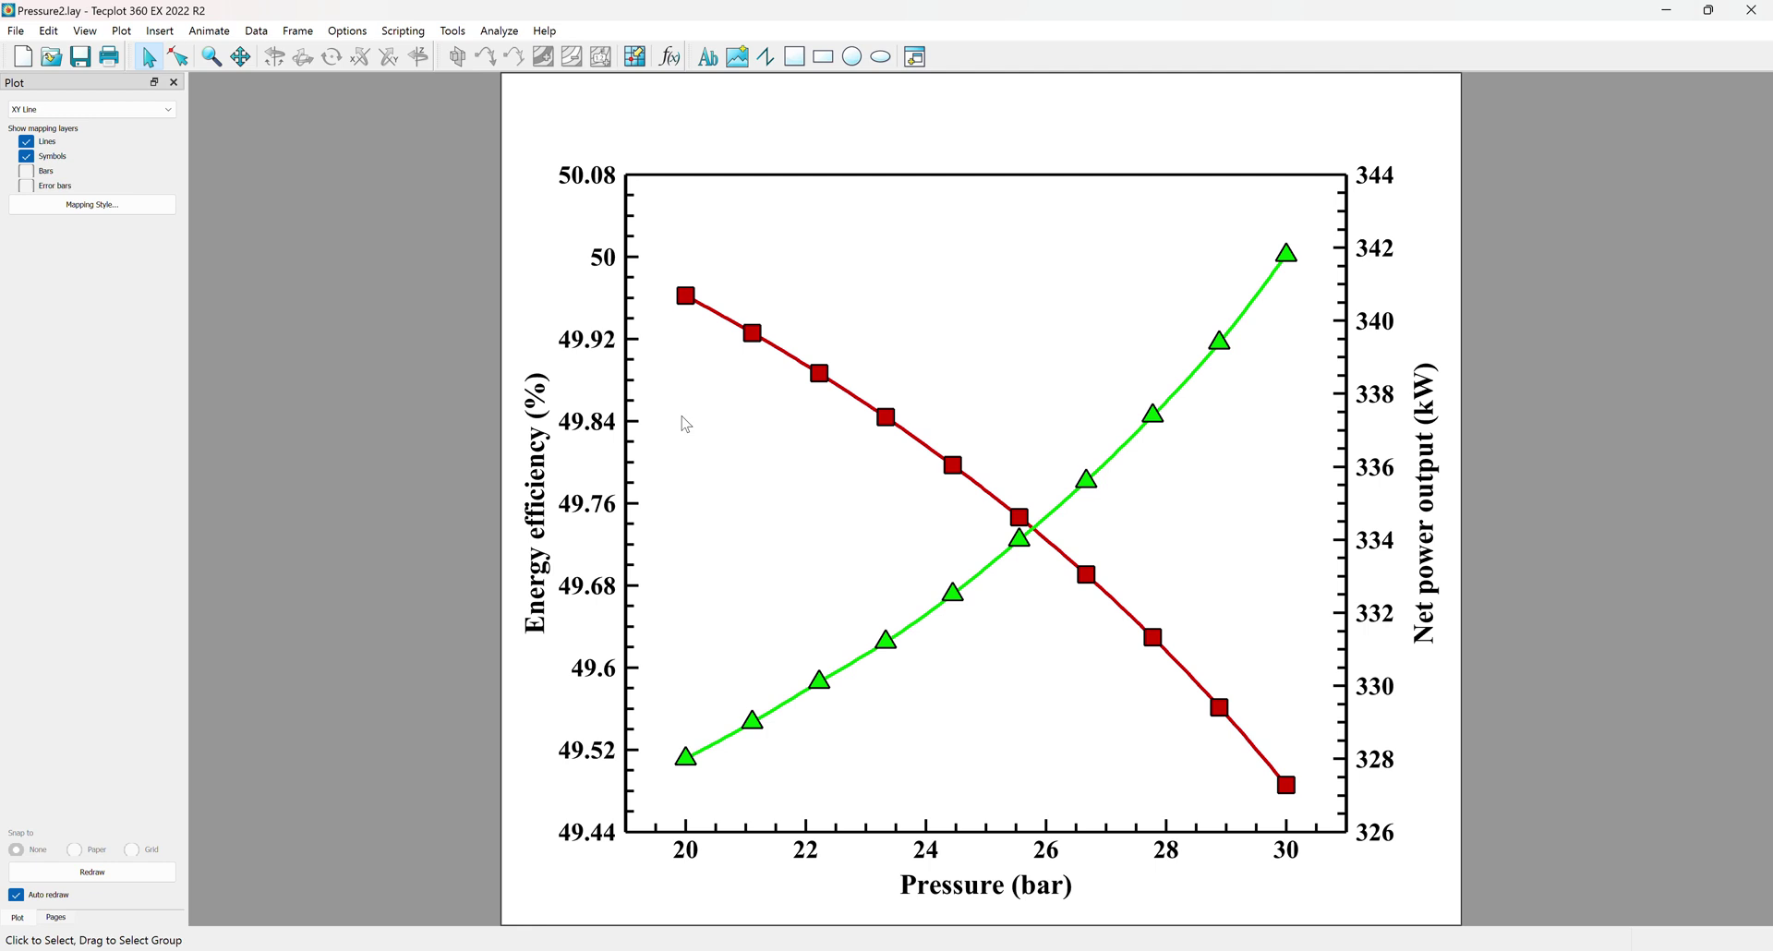
click(132, 37)
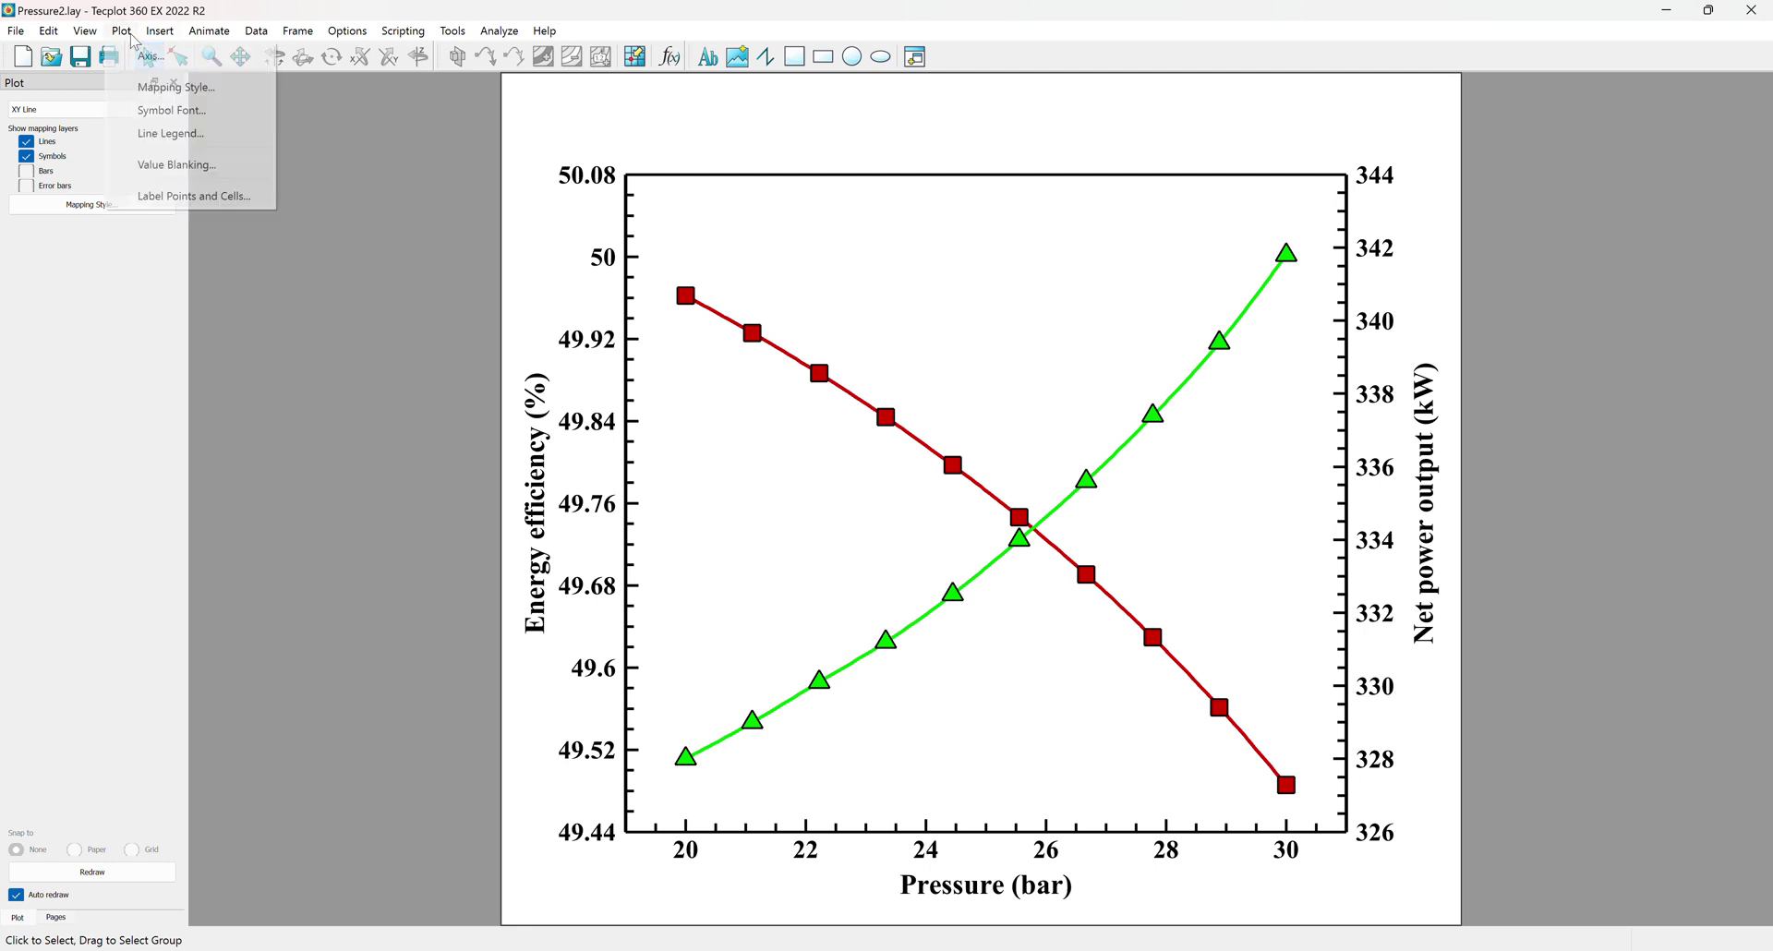
click(186, 138)
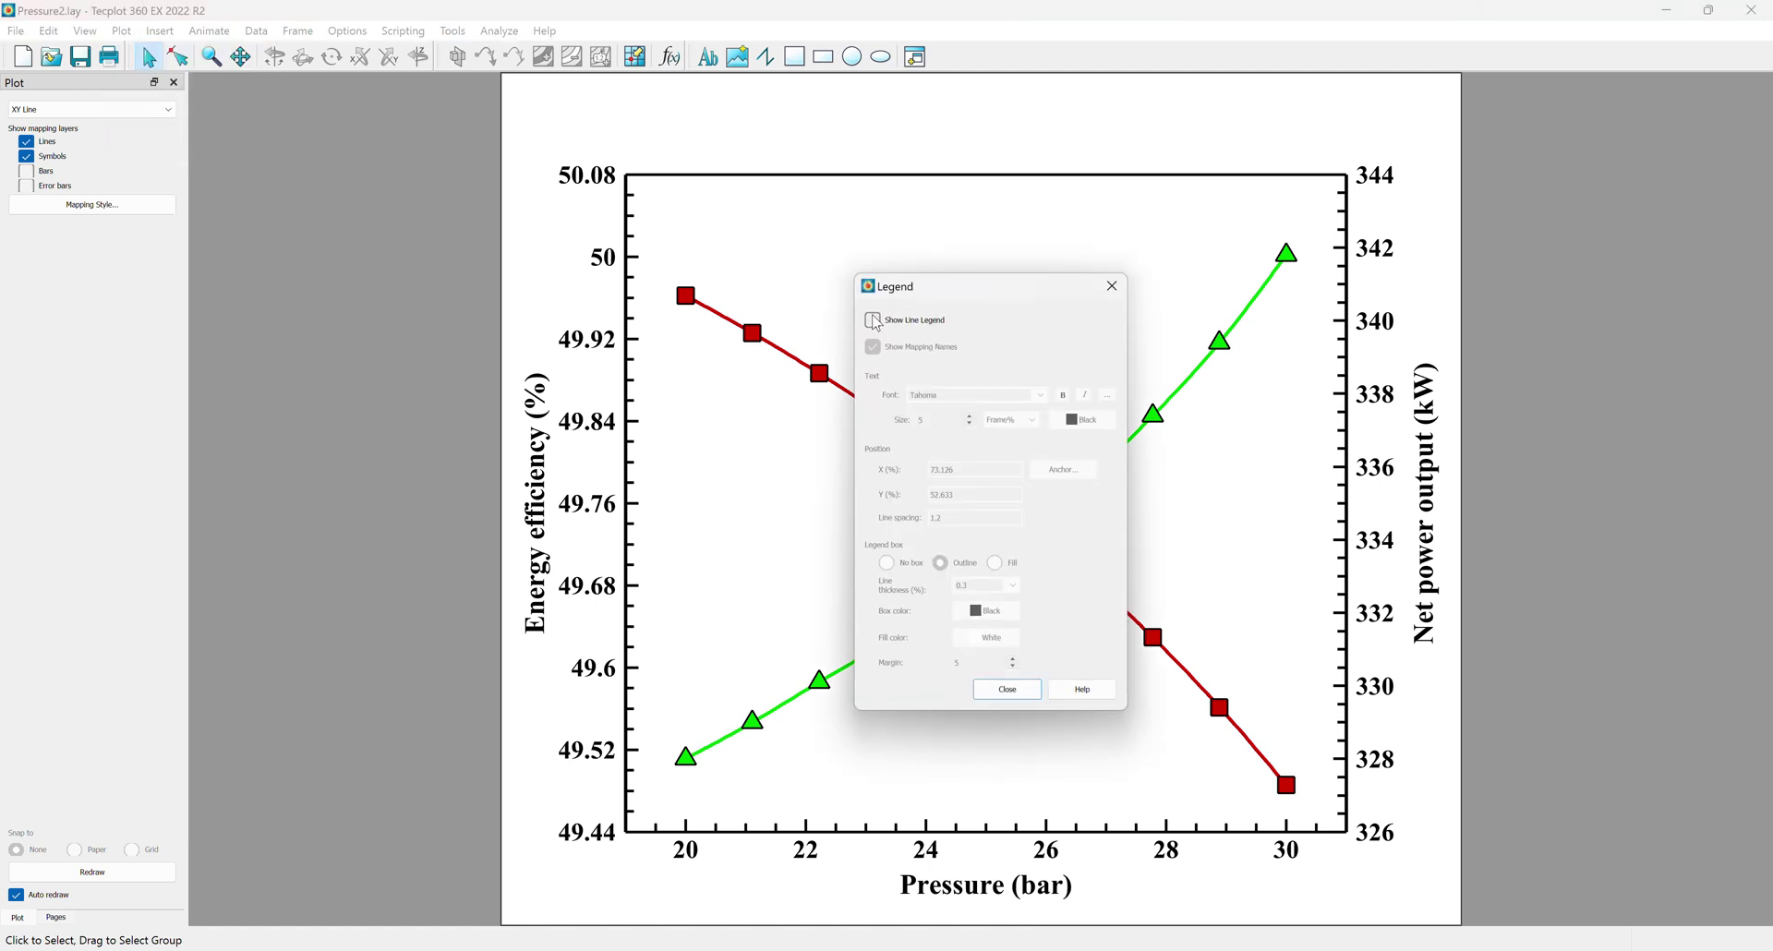
click(873, 321)
Step: Set the legend to Times New Roman size 3 and move it to the plot's top-left corner
drag(964, 390, 899, 392)
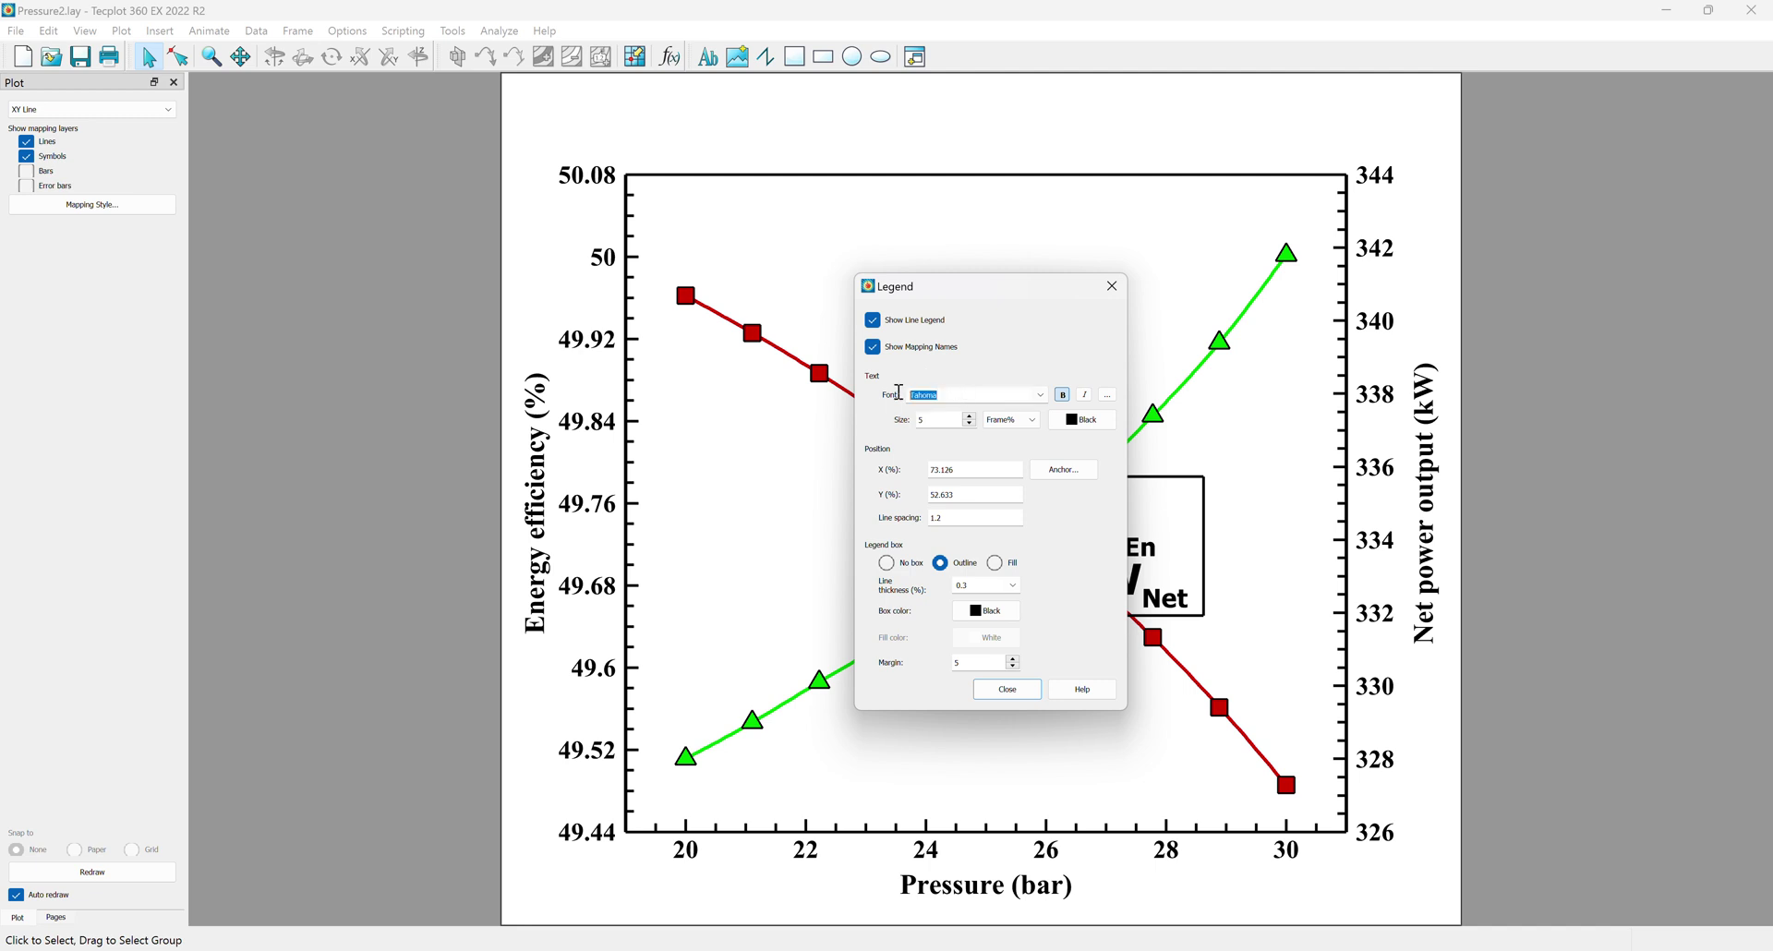
text(times New Roman)
key(End)
key(Return)
drag(951, 418, 895, 420)
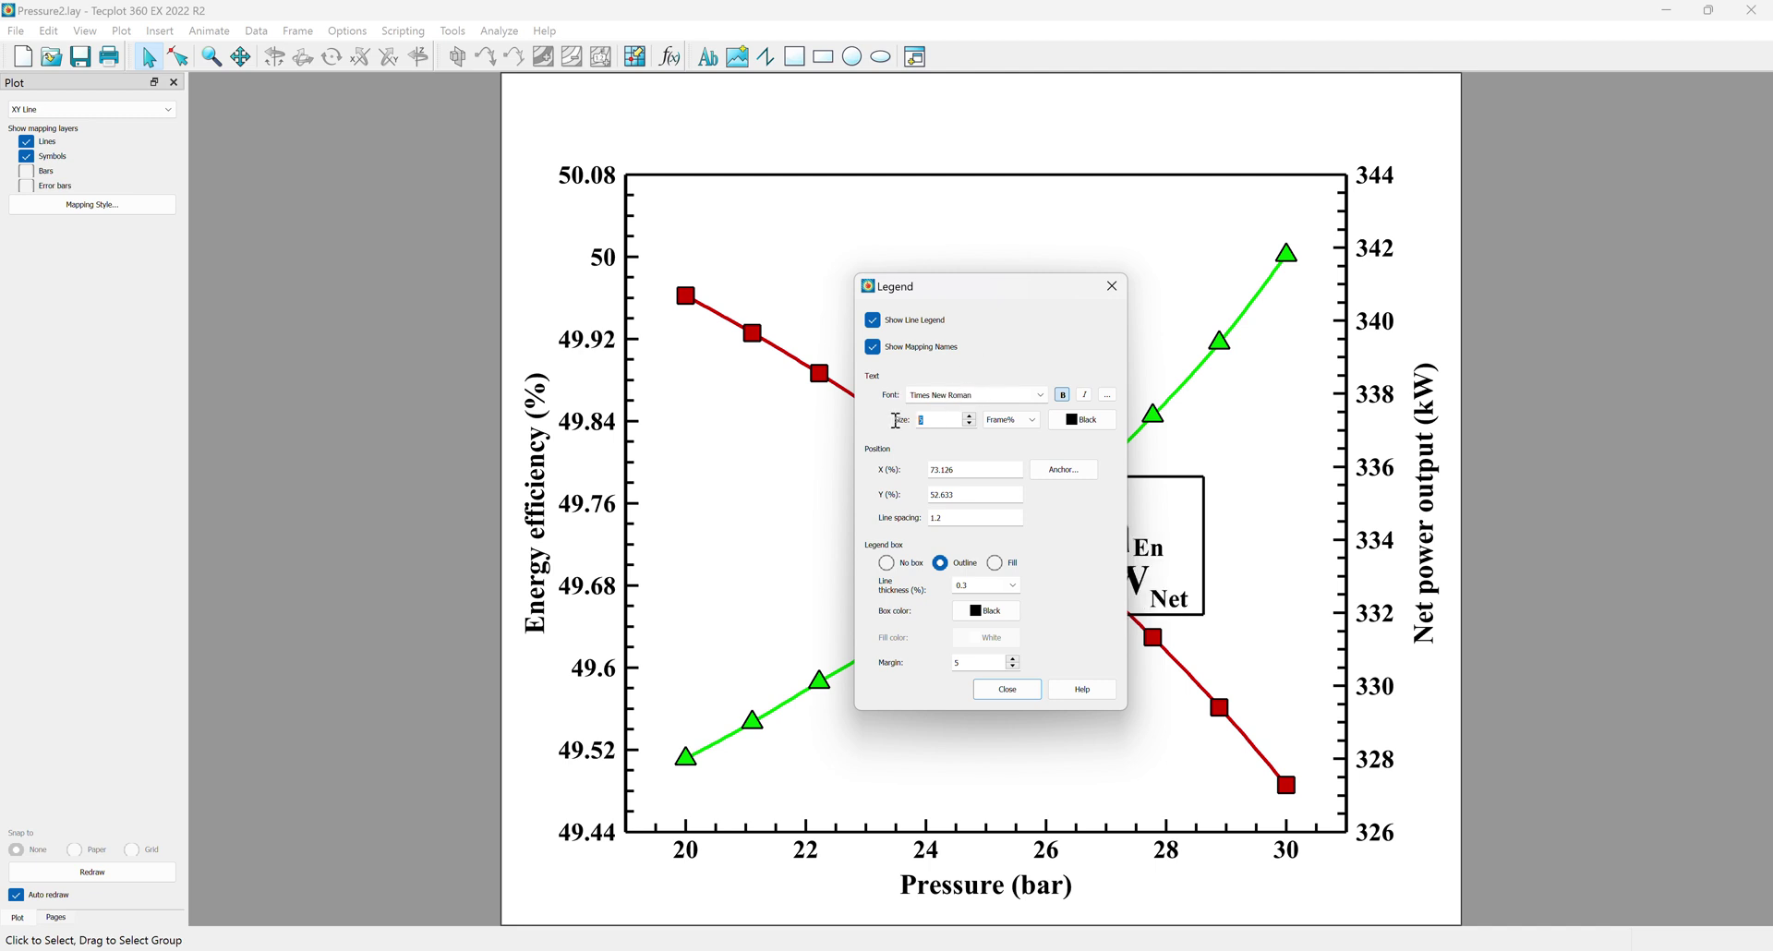
text(3)
key(Return)
click(1006, 691)
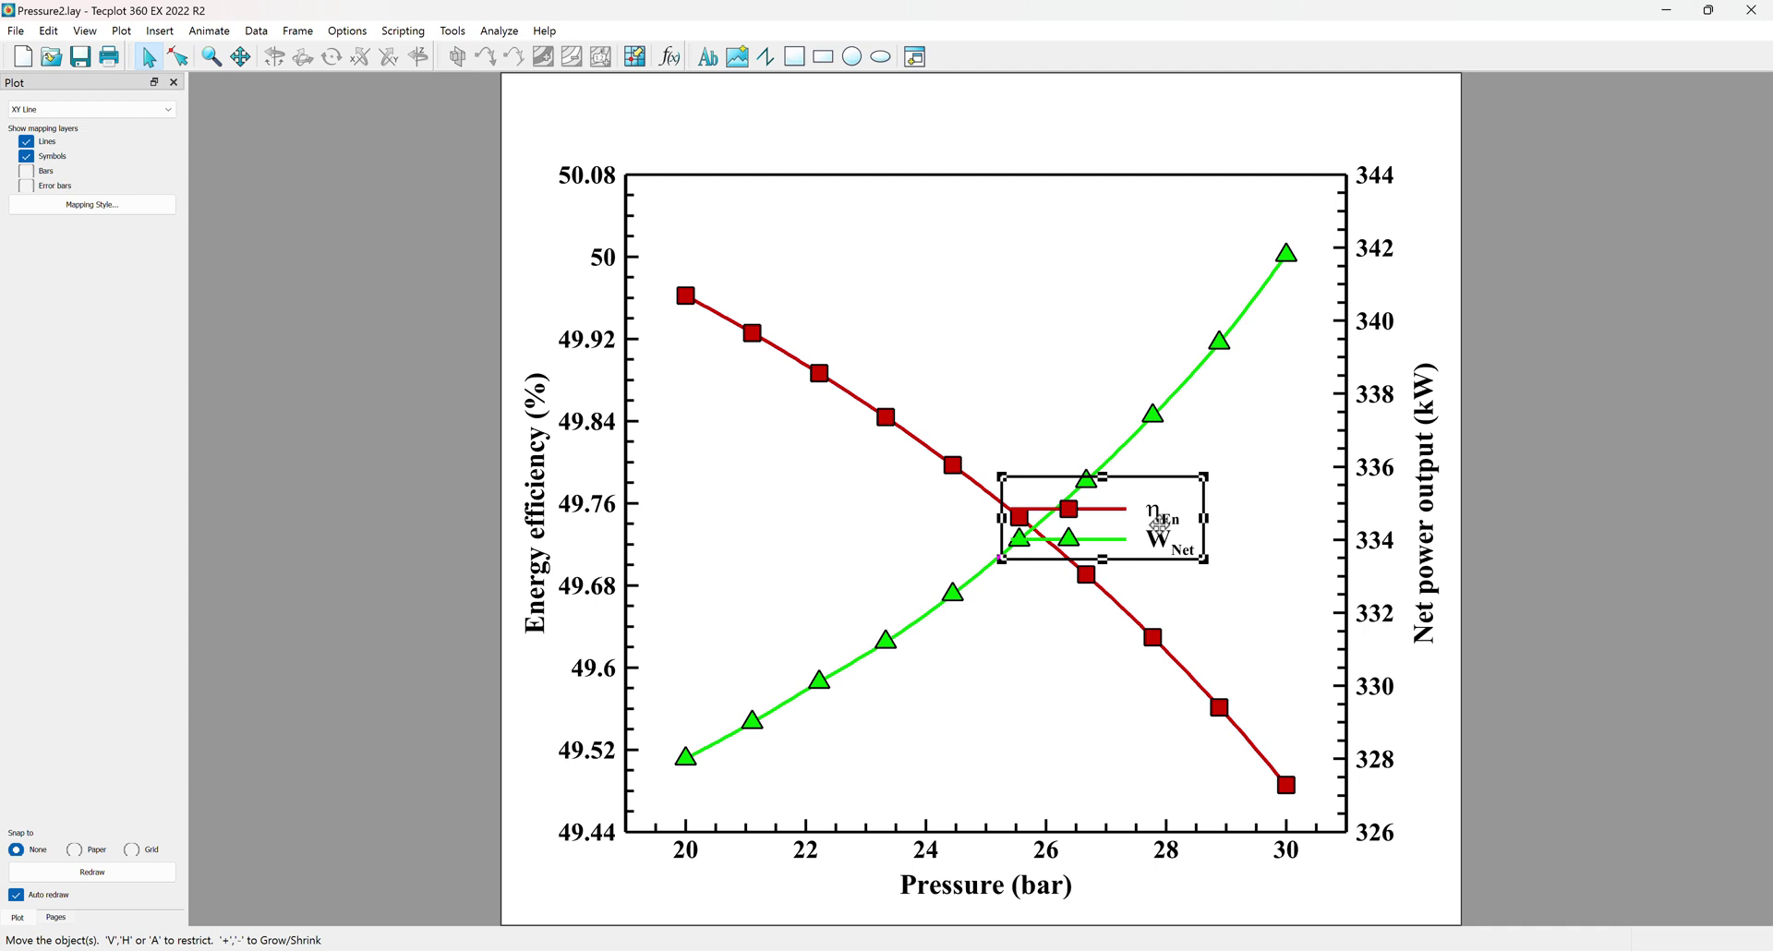
drag(1160, 523, 803, 236)
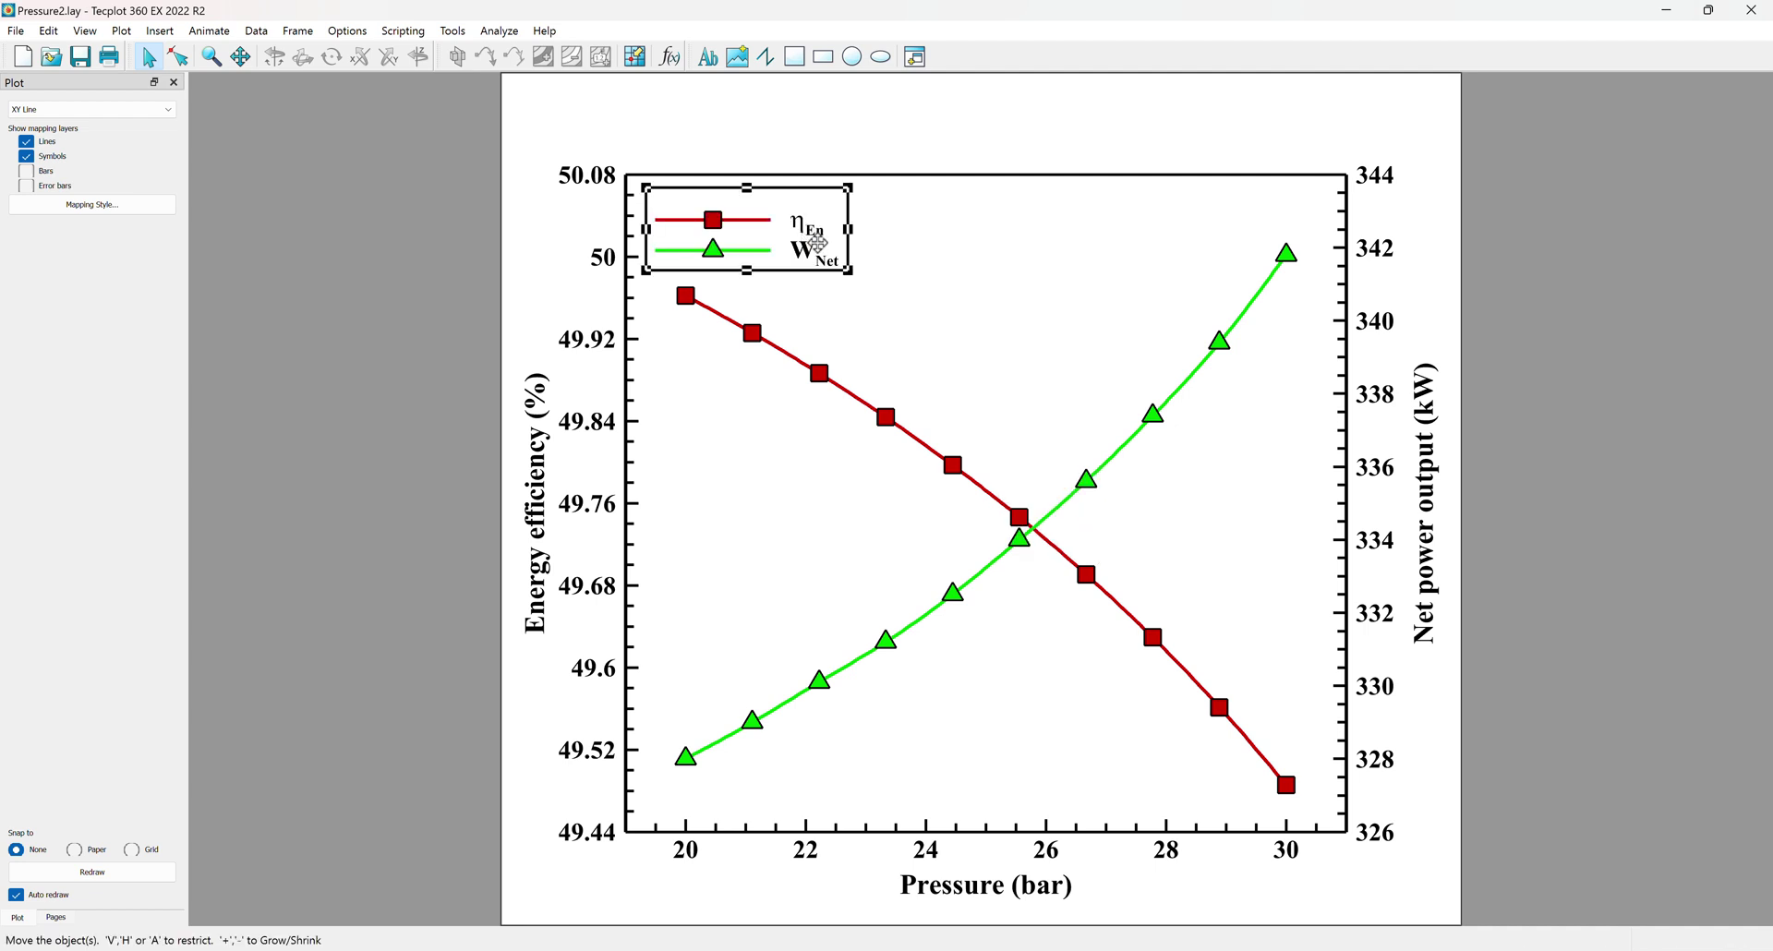
click(917, 245)
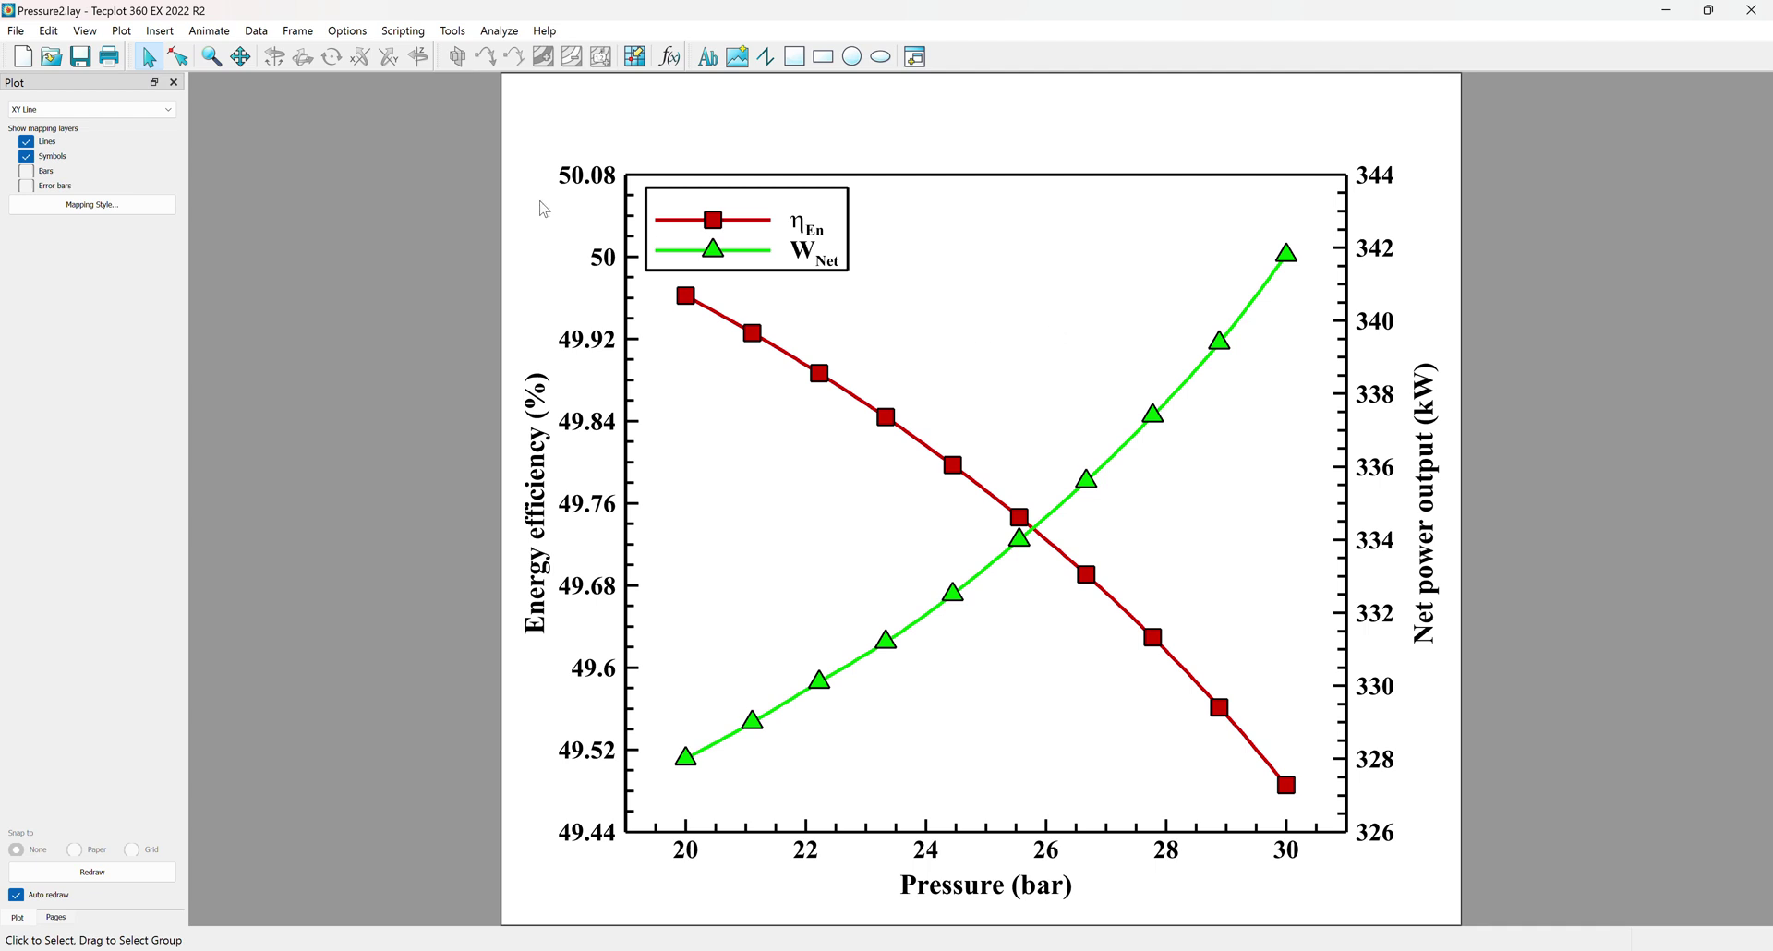
Step: Save the current layout under the new name Pressure3.lay
click(15, 32)
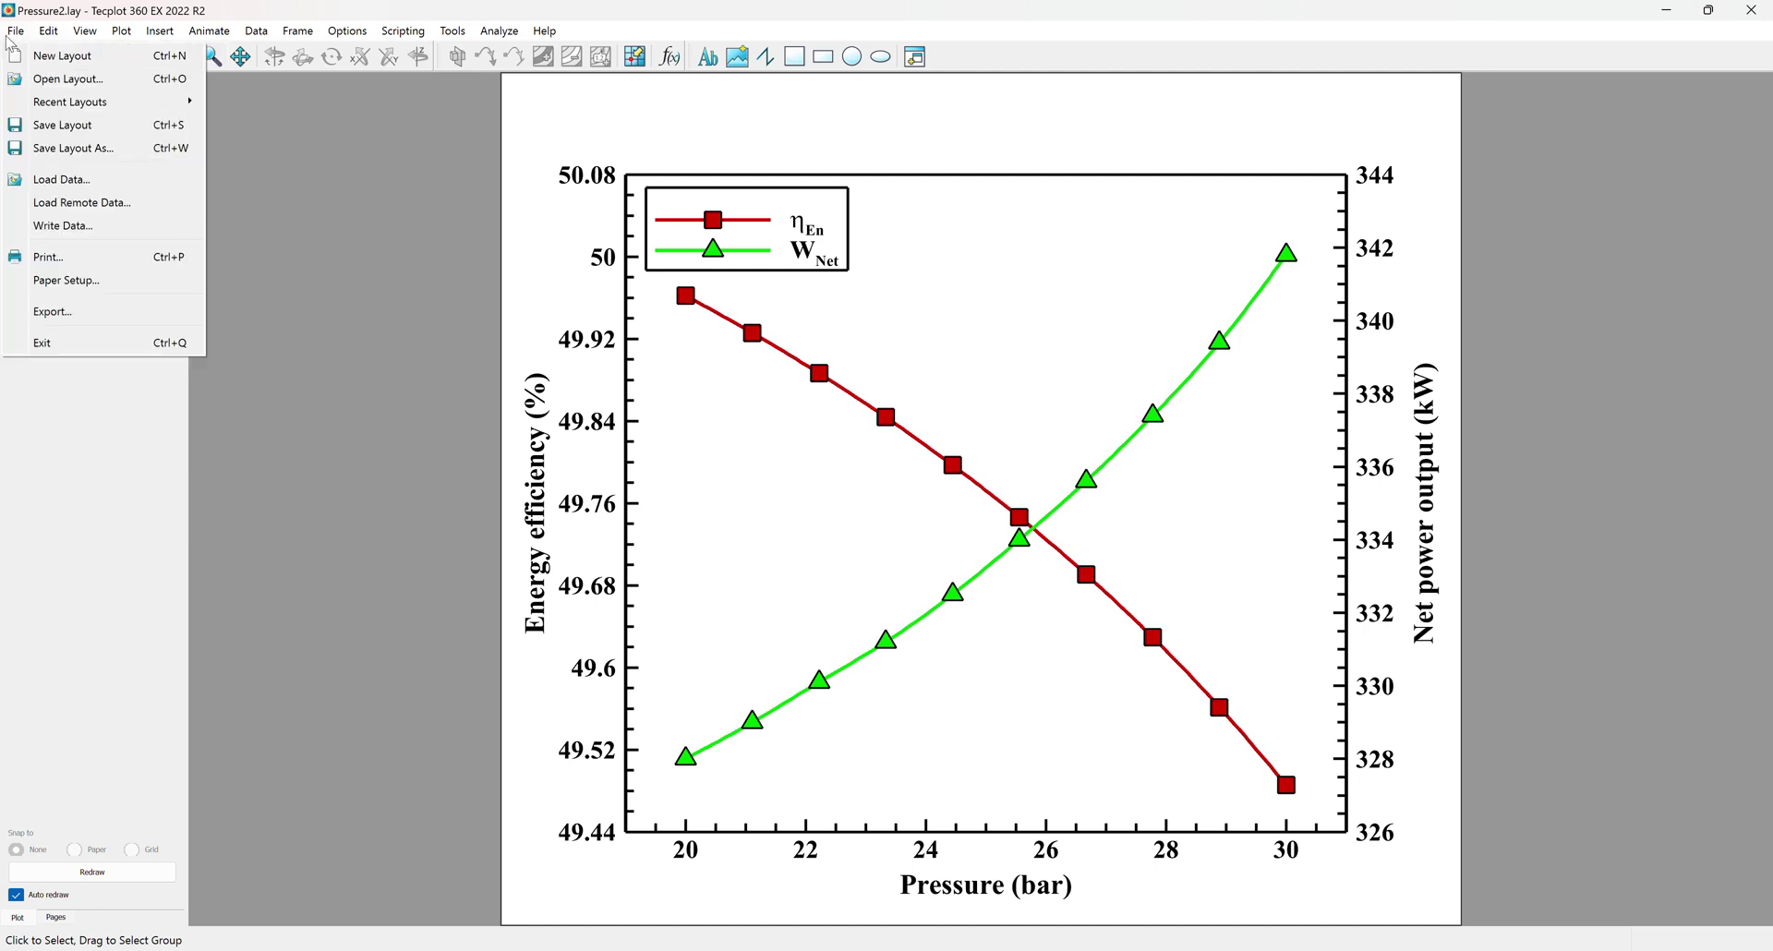
click(71, 151)
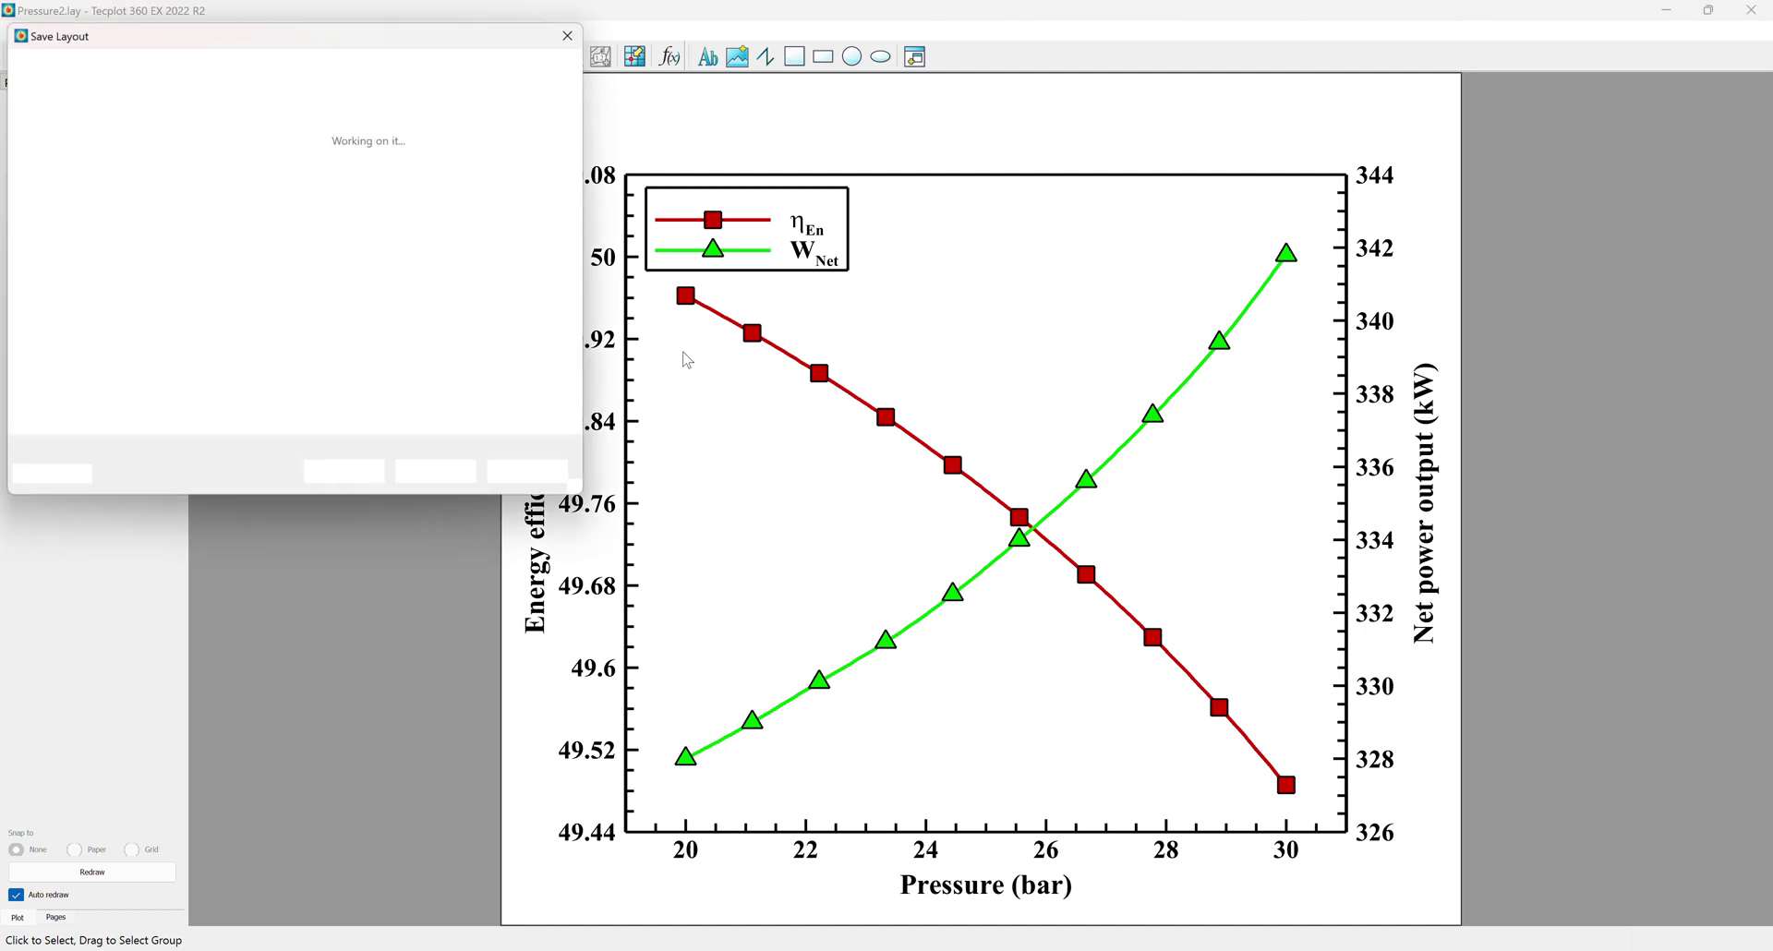
click(172, 357)
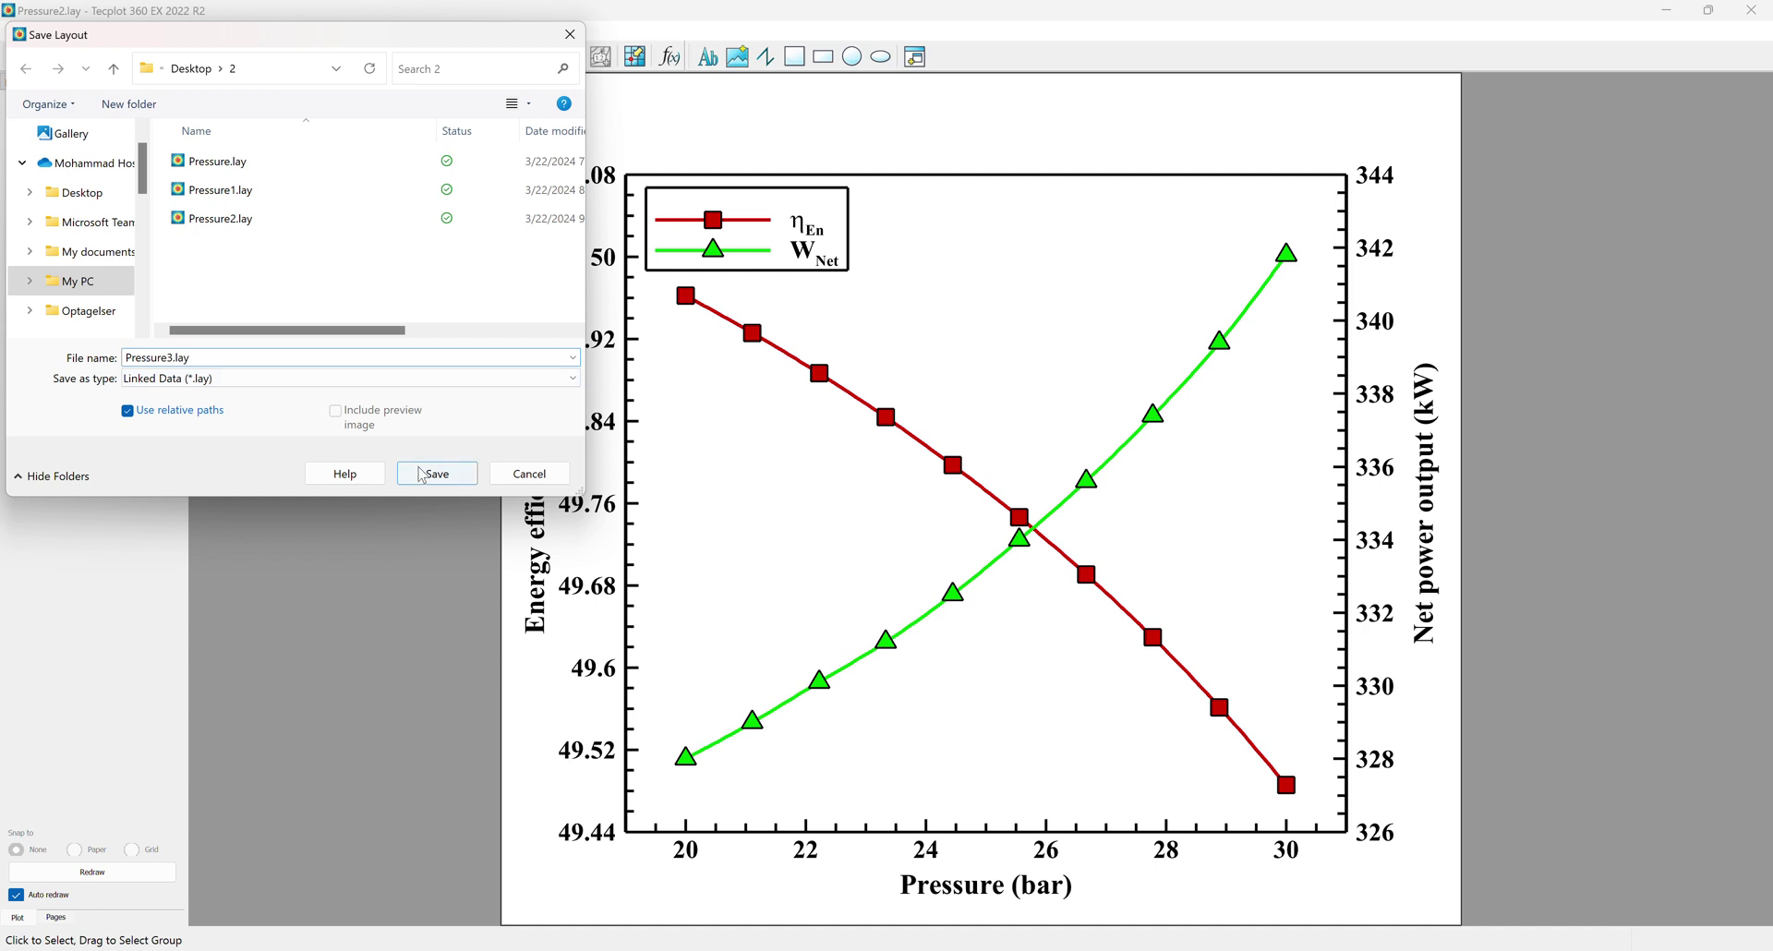
click(402, 469)
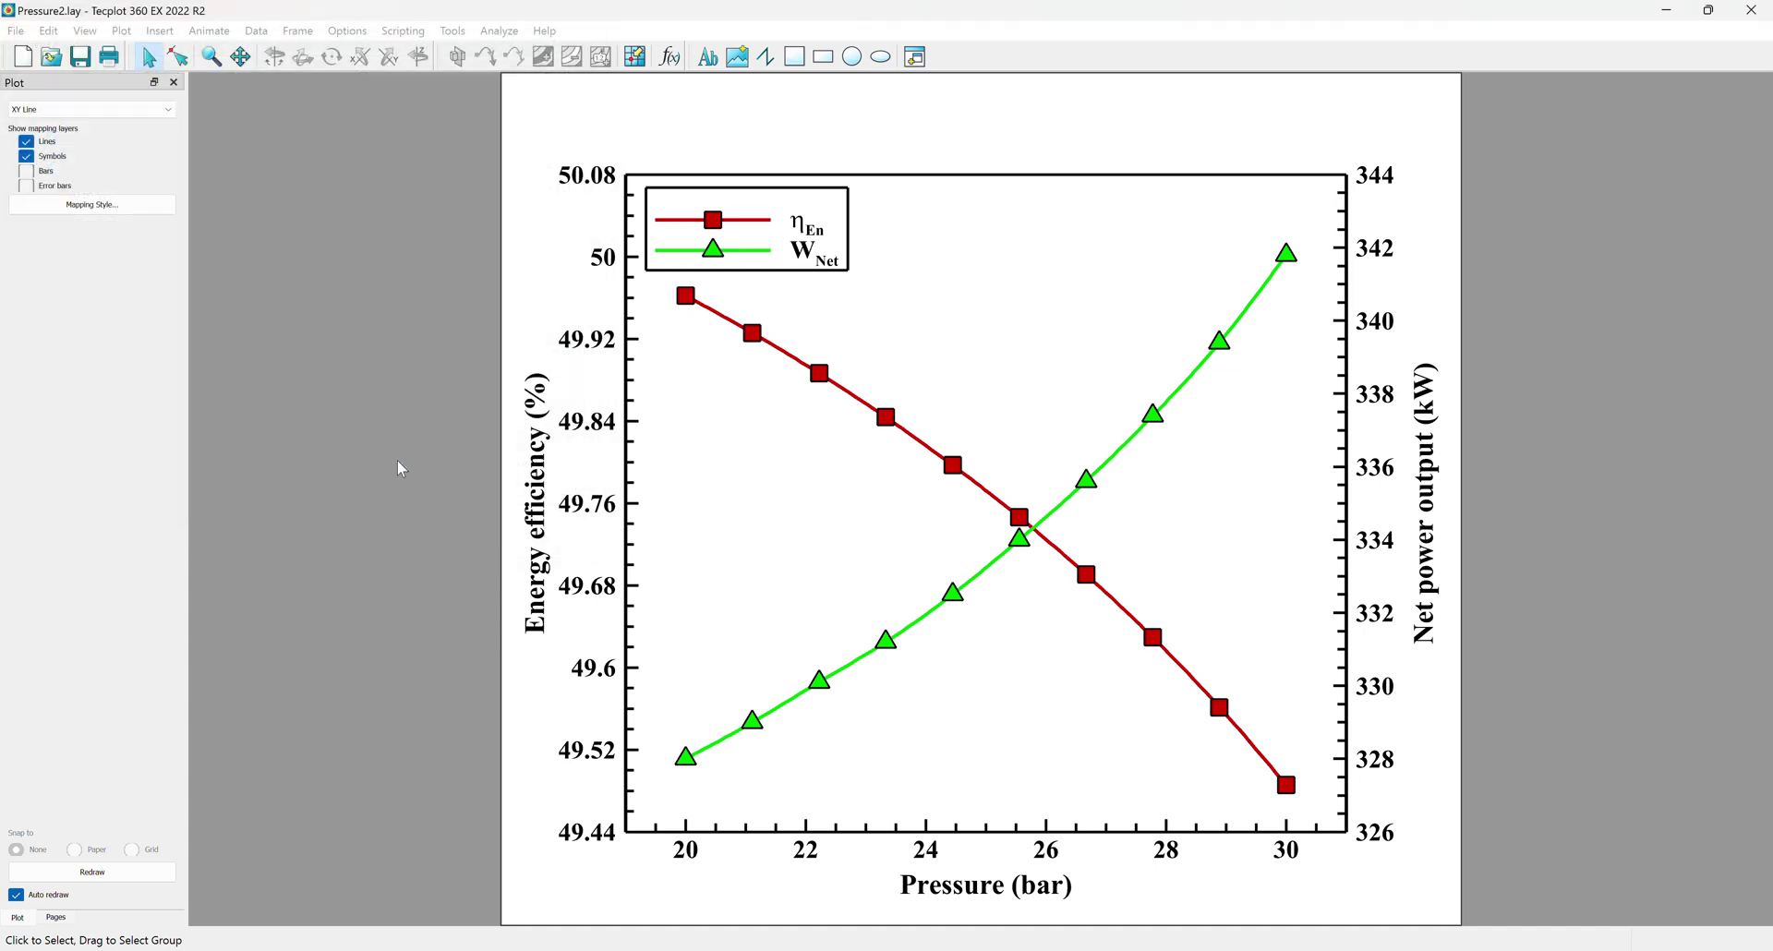
click(16, 32)
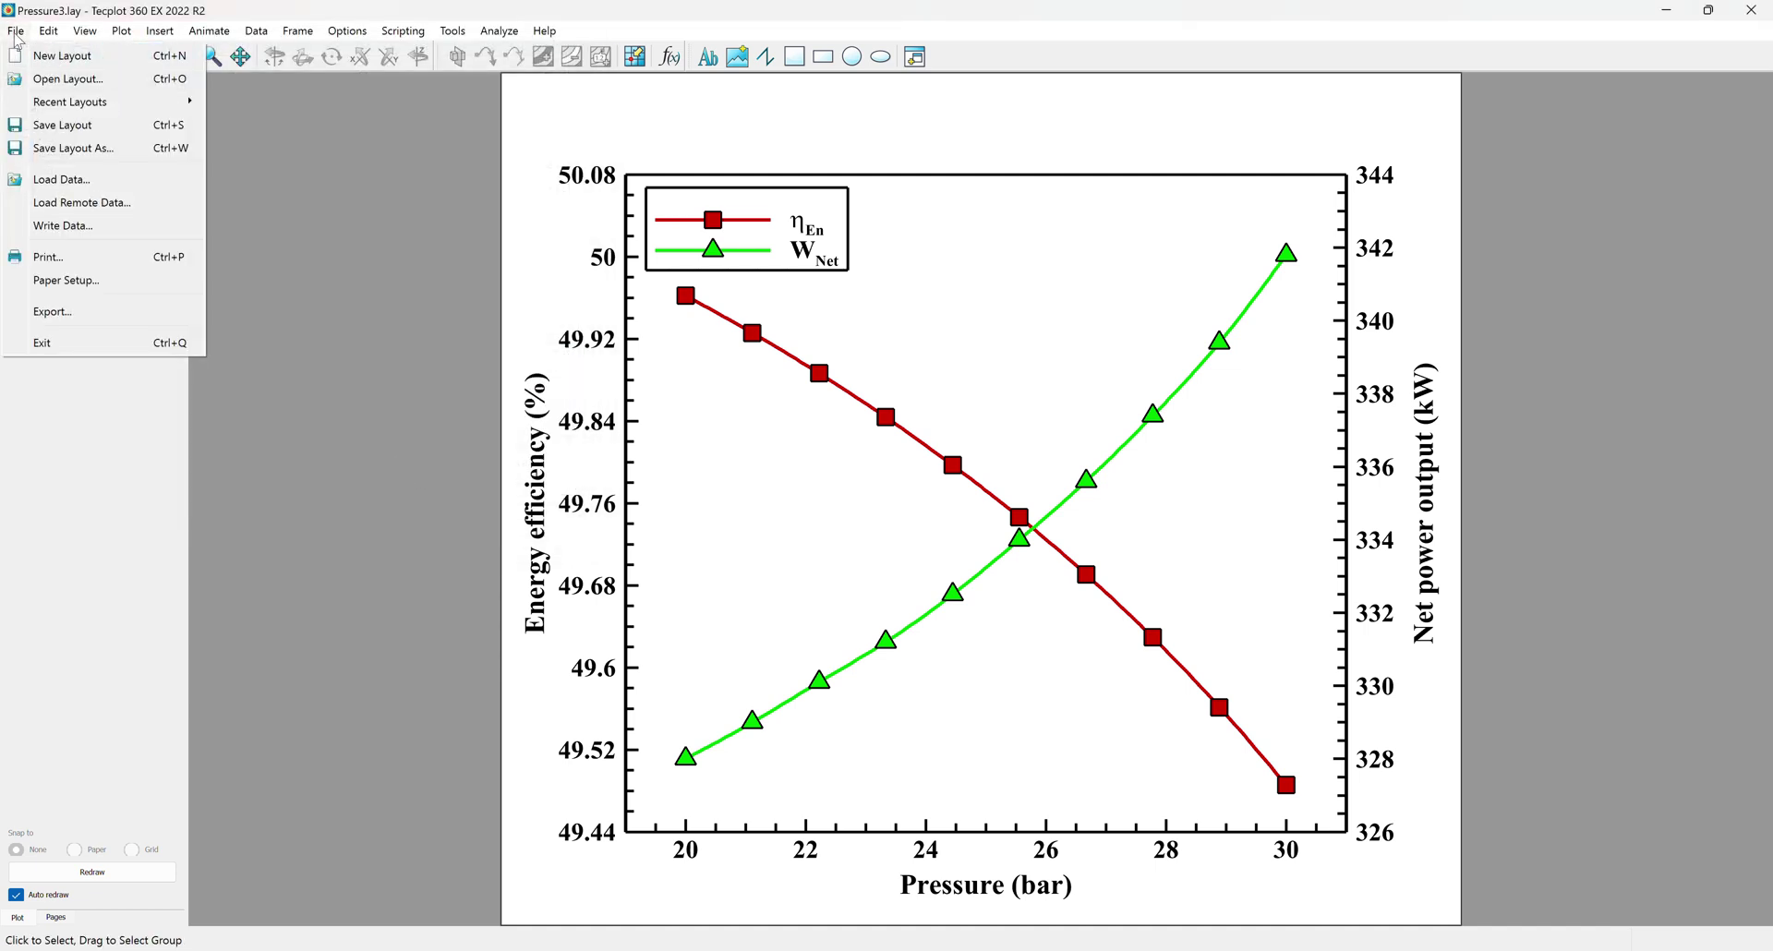
Step: Export the plot as a 3000-pixel-wide, 256-color TIFF named untitled3.tiff
click(108, 311)
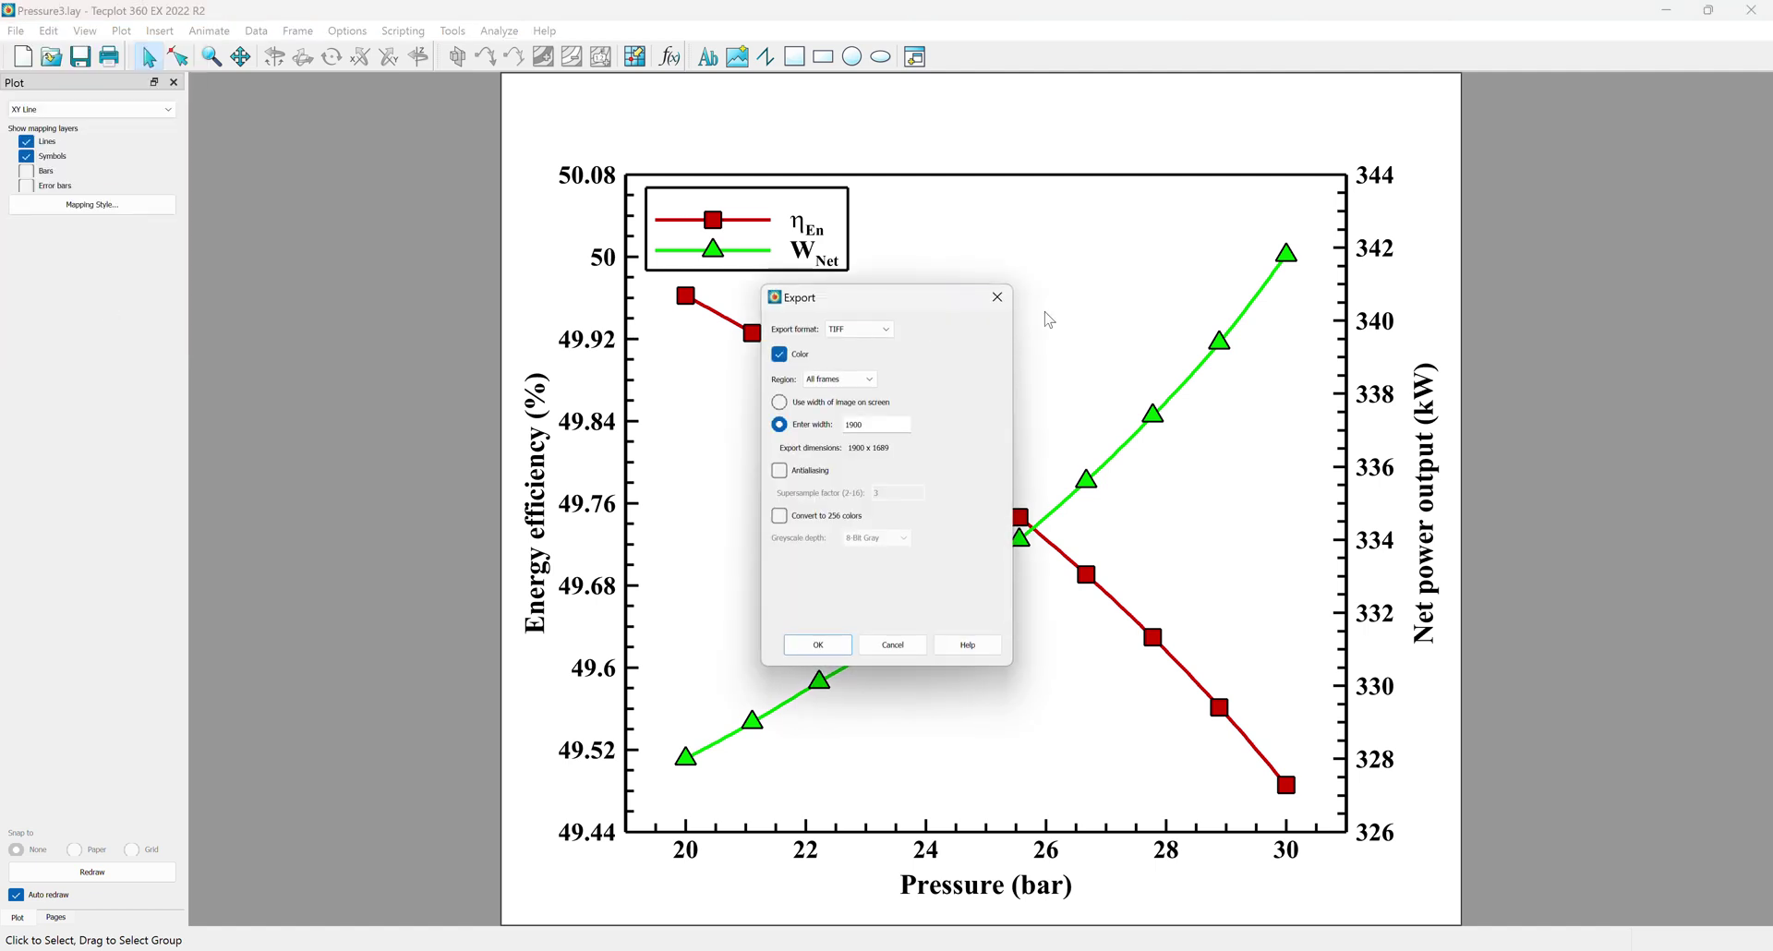
click(876, 335)
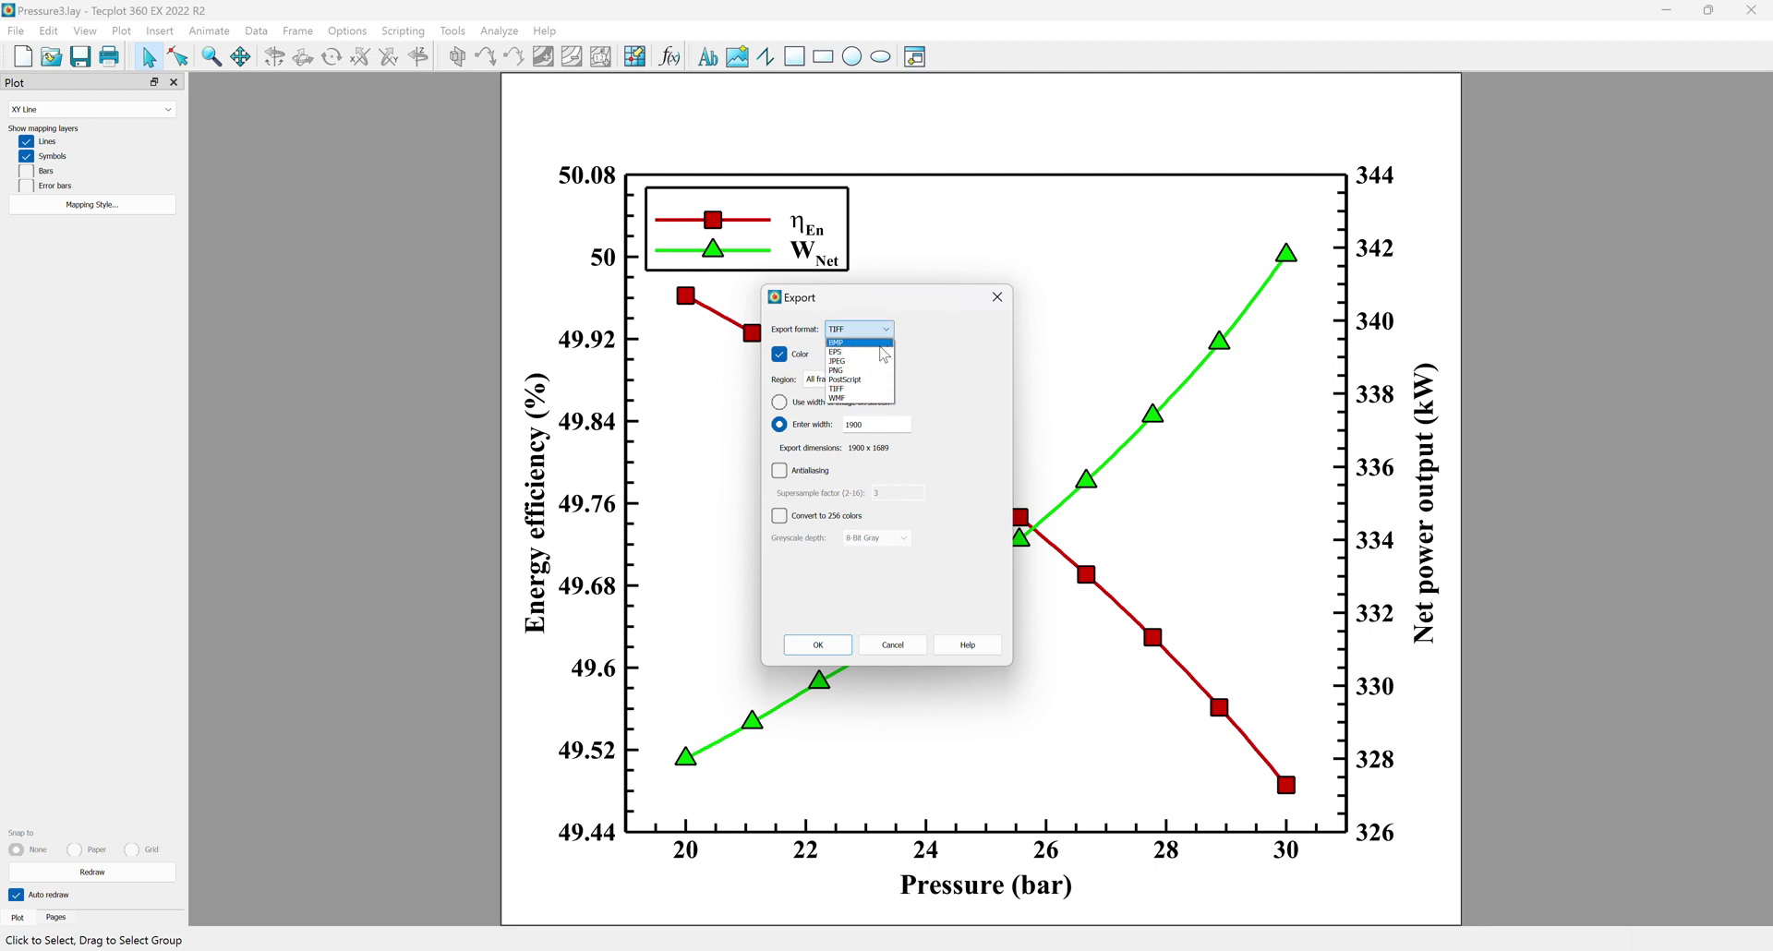
click(869, 392)
double_click(871, 429)
text(3000)
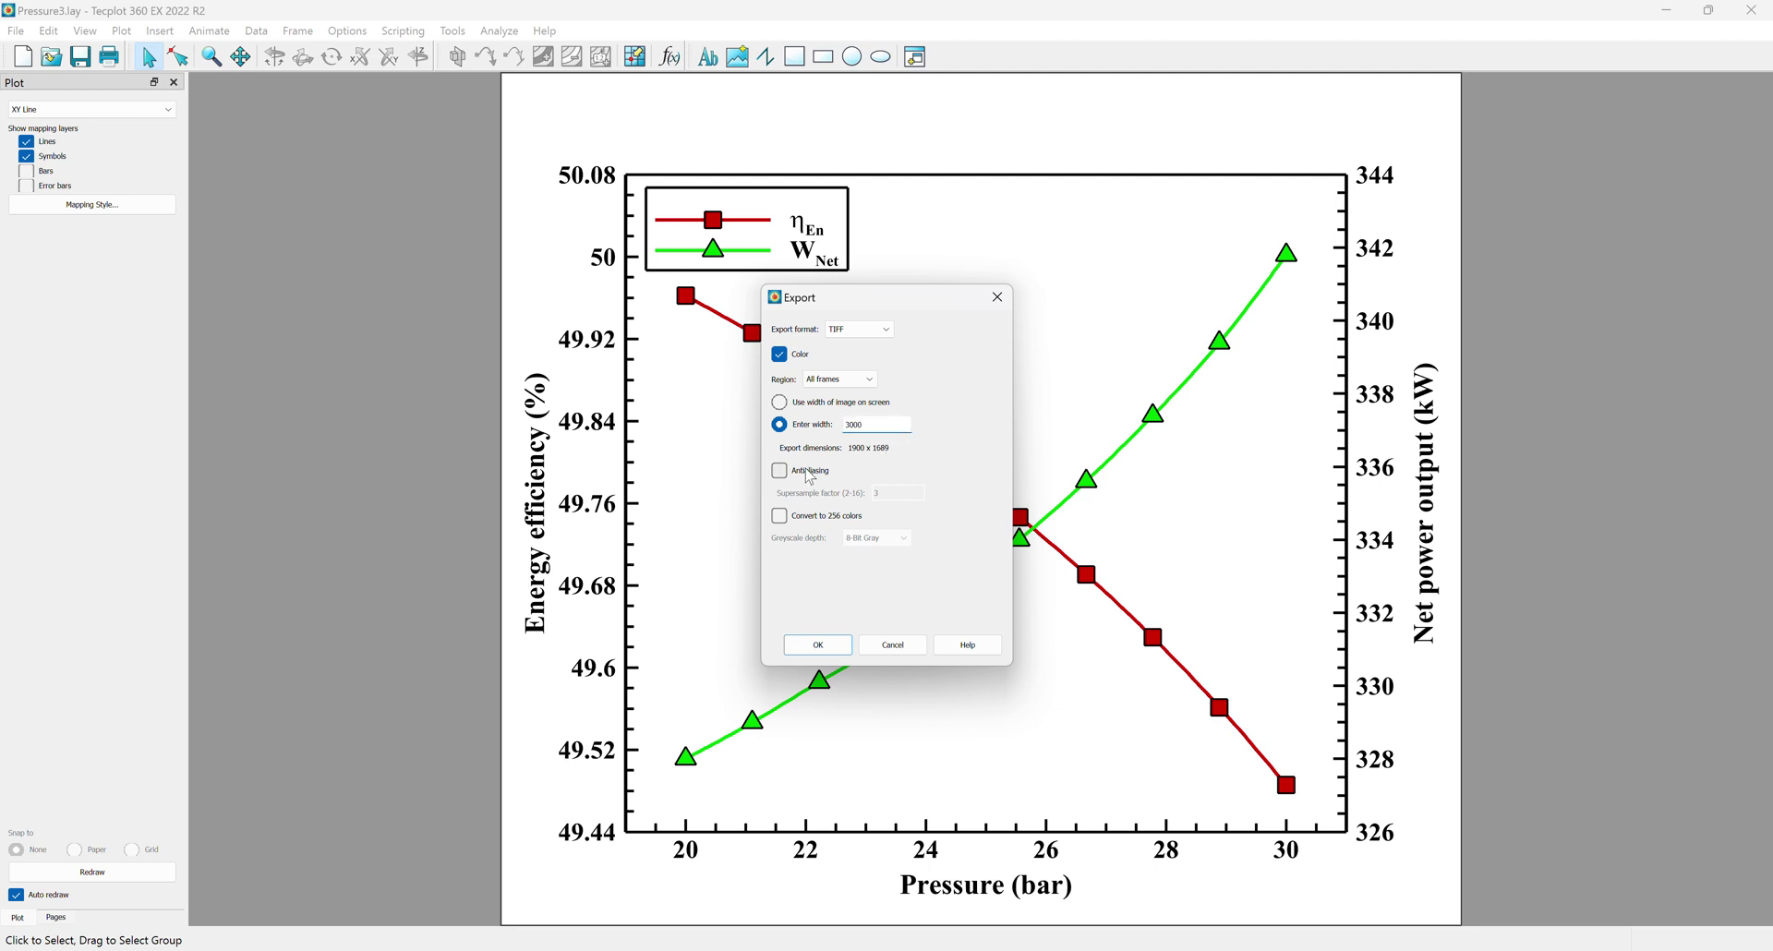
click(794, 517)
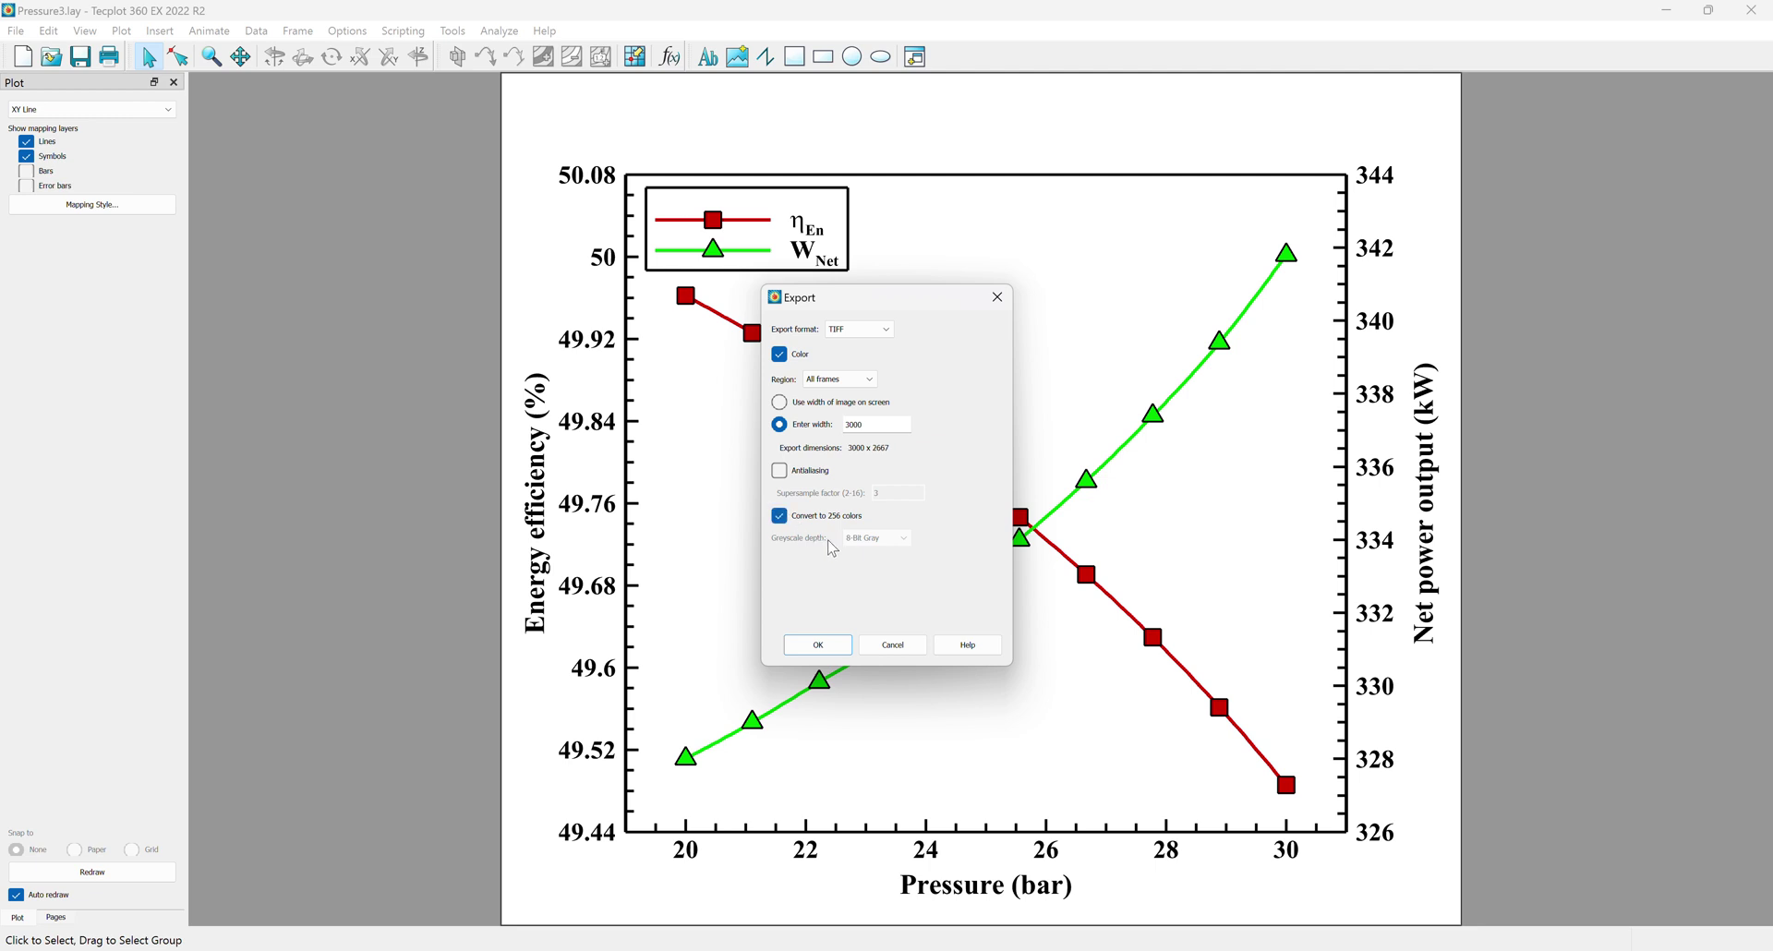
click(817, 647)
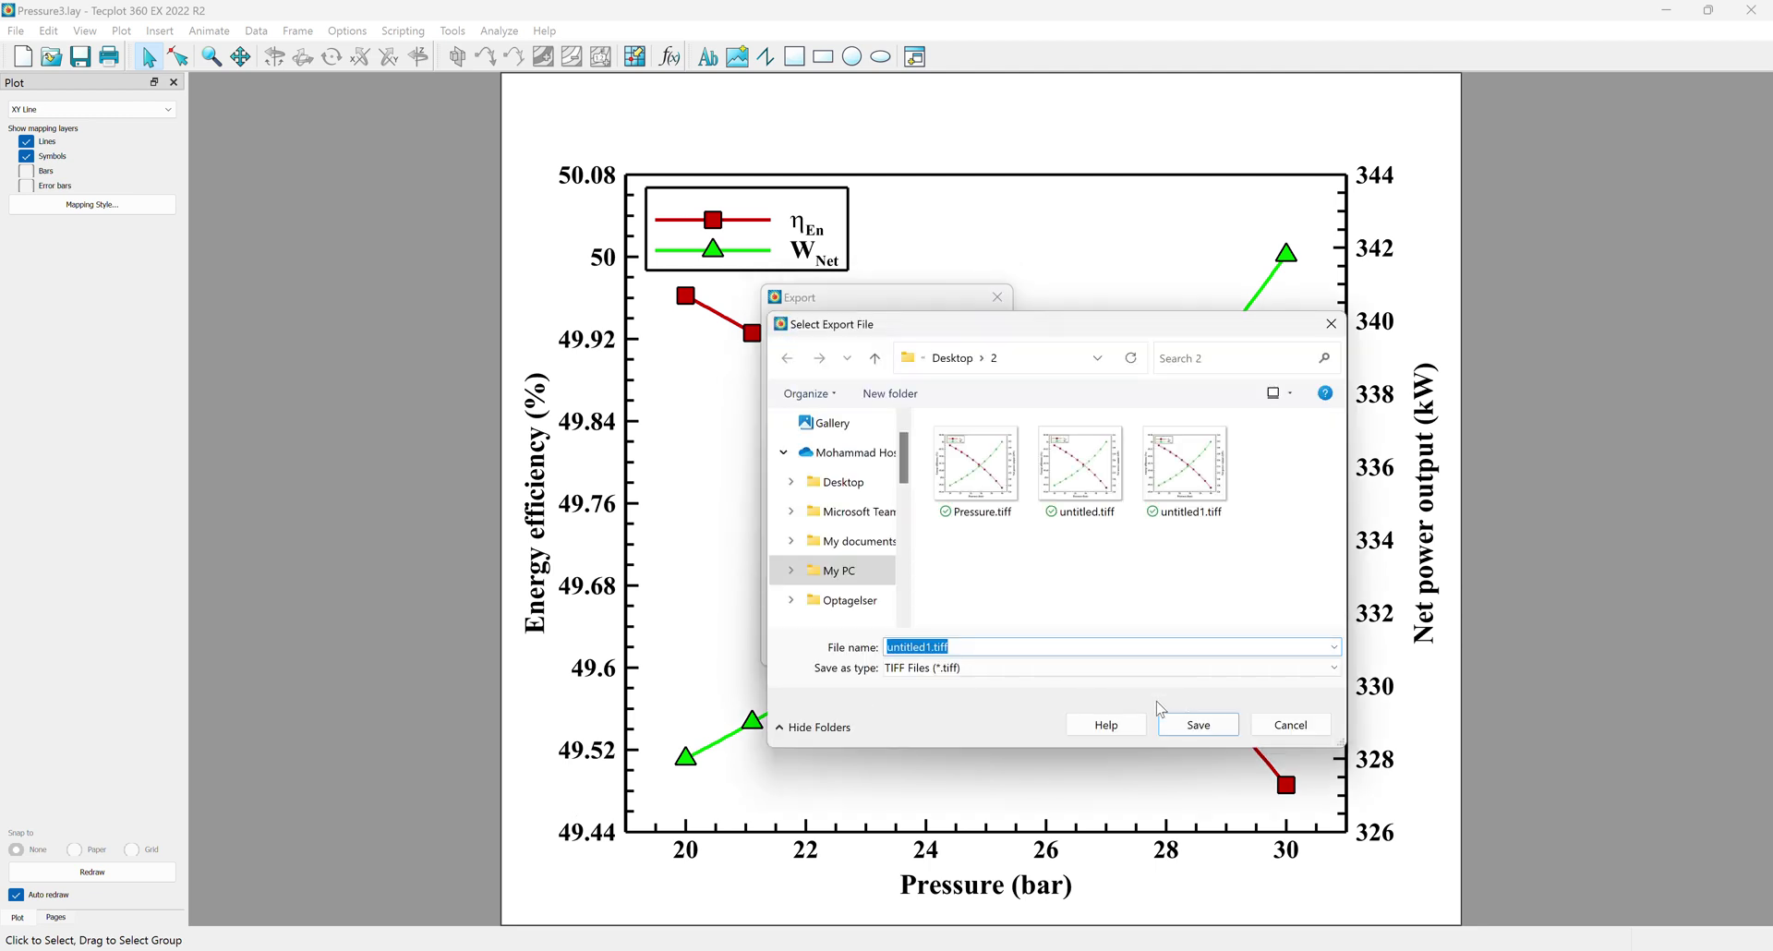
click(928, 647)
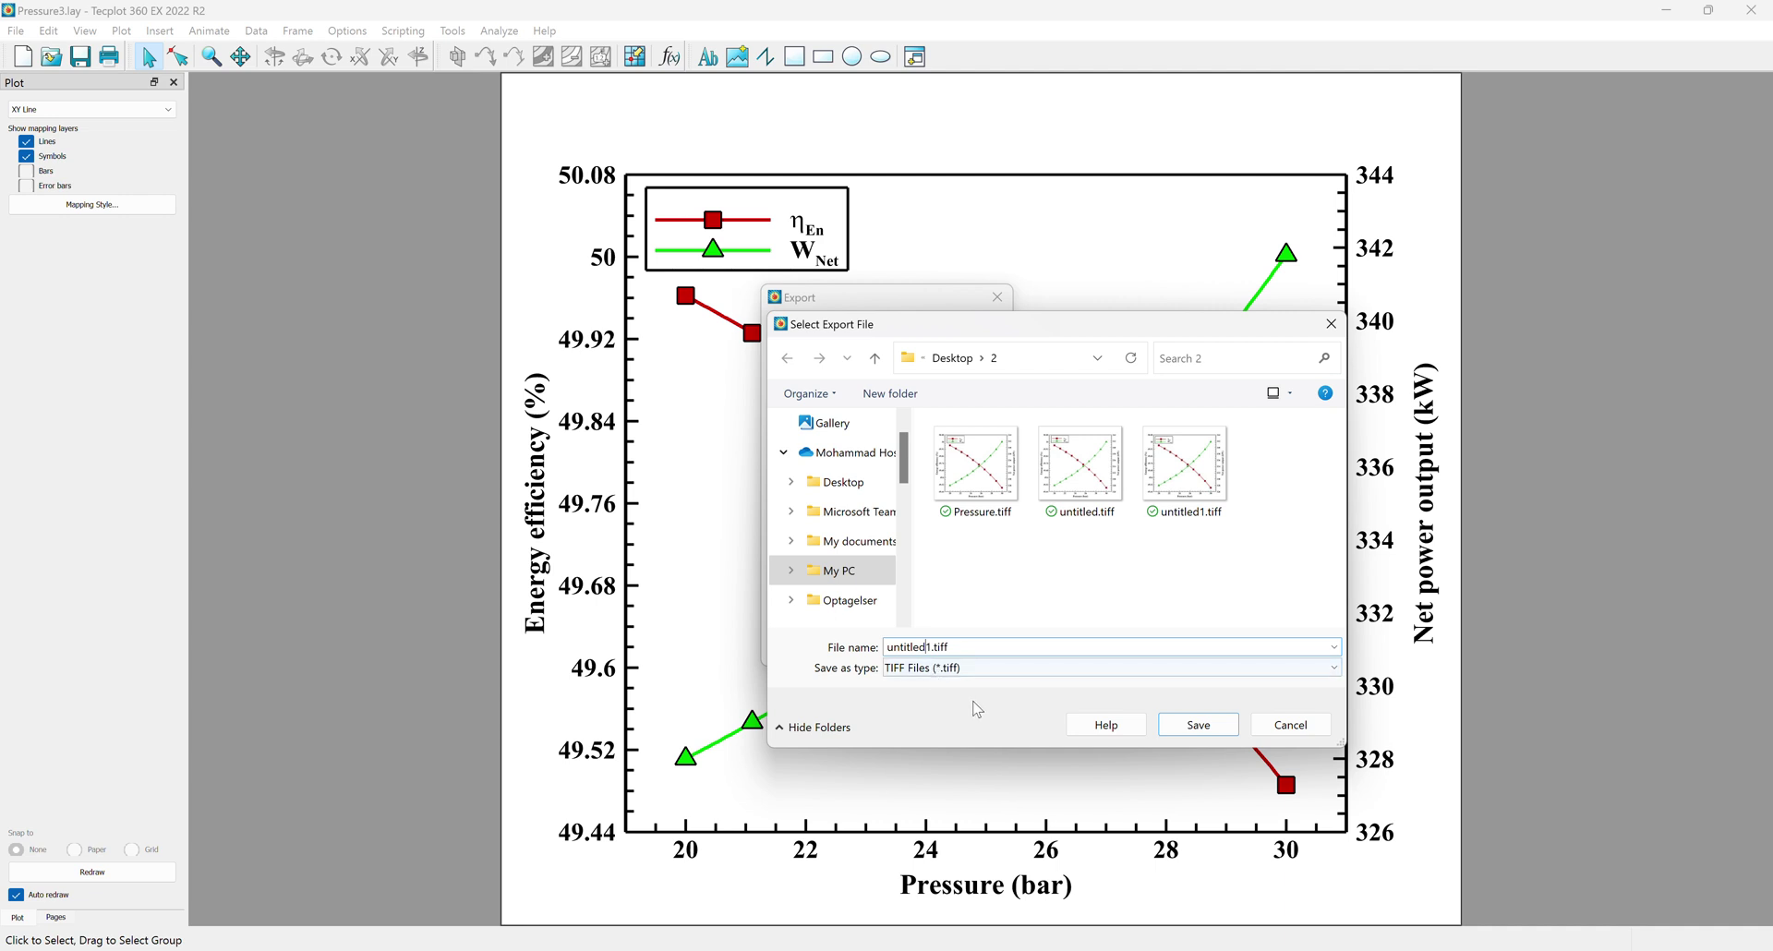
key(BackSpace)
text(3)
key(Return)
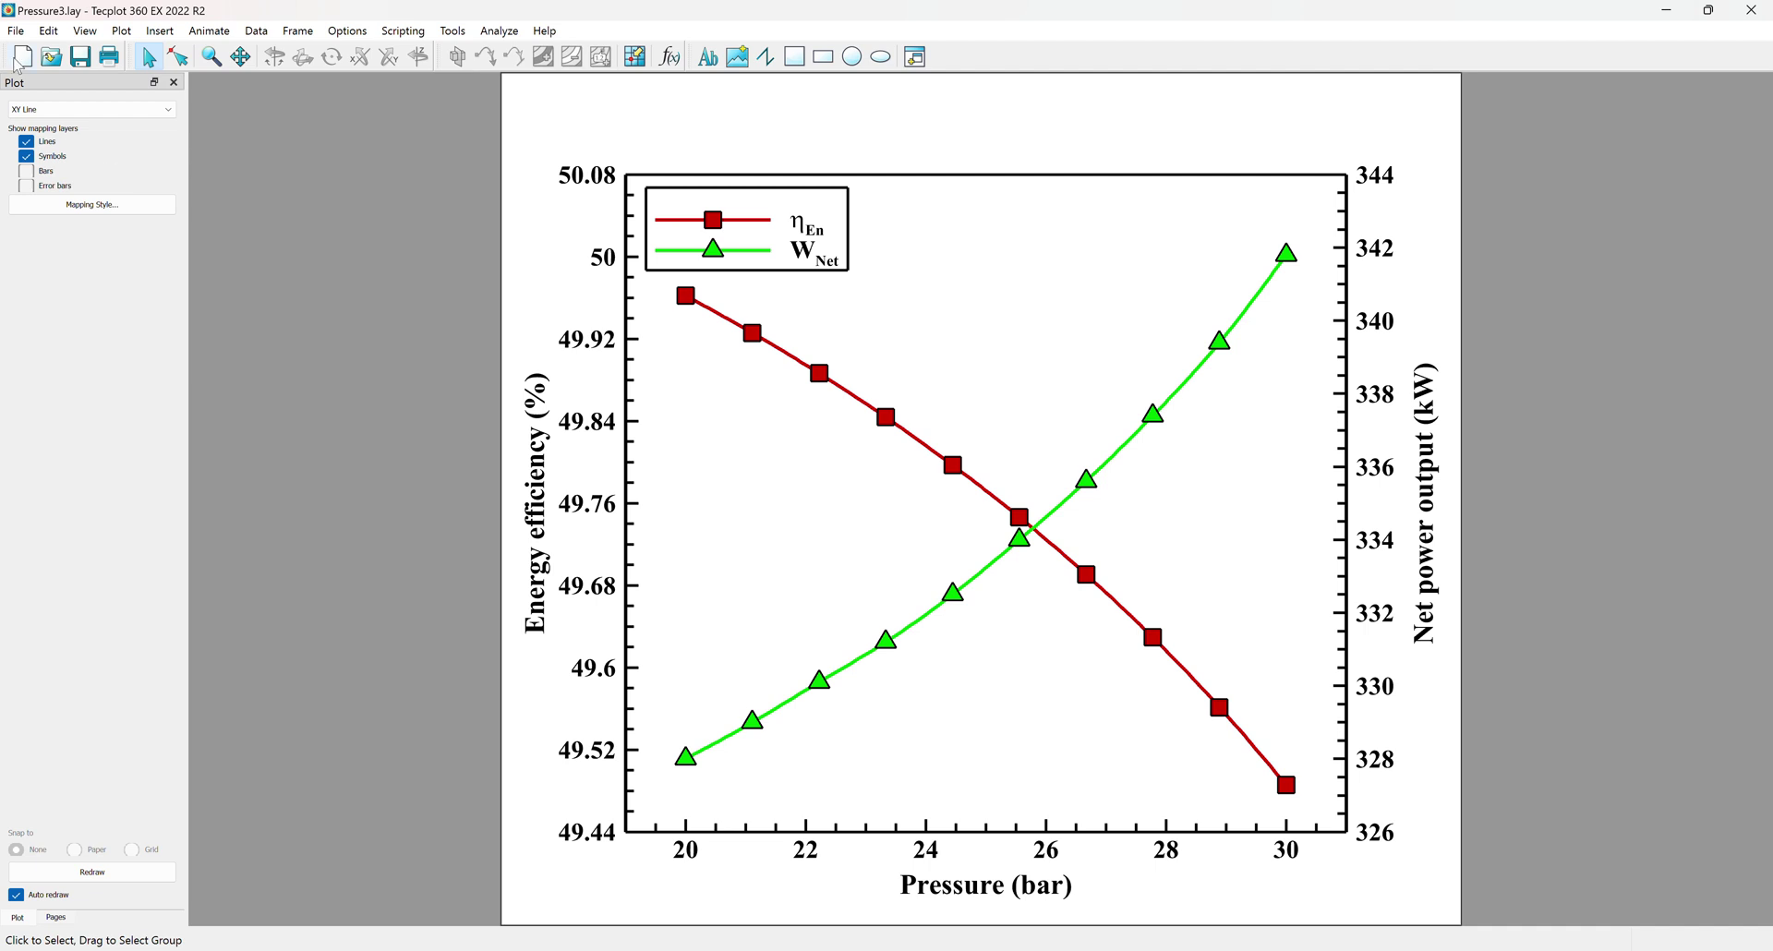
Step: Reopen the export settings to check the destination folder, then cancel the second export
click(15, 31)
click(96, 315)
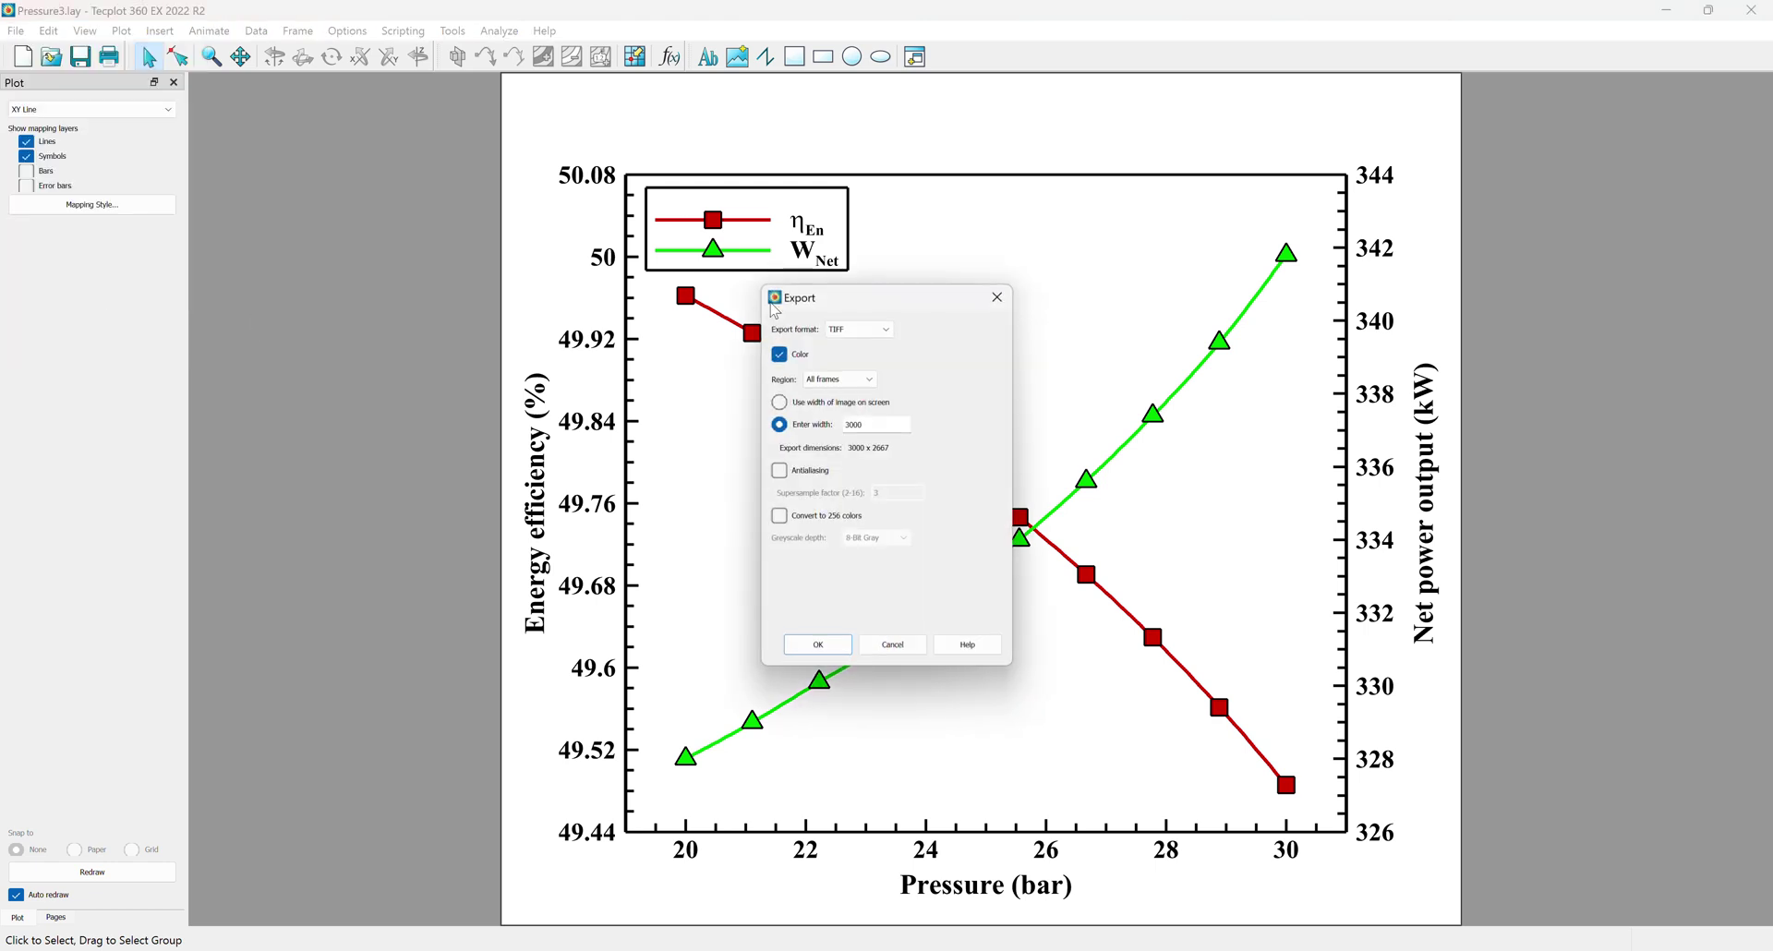
click(813, 518)
click(818, 644)
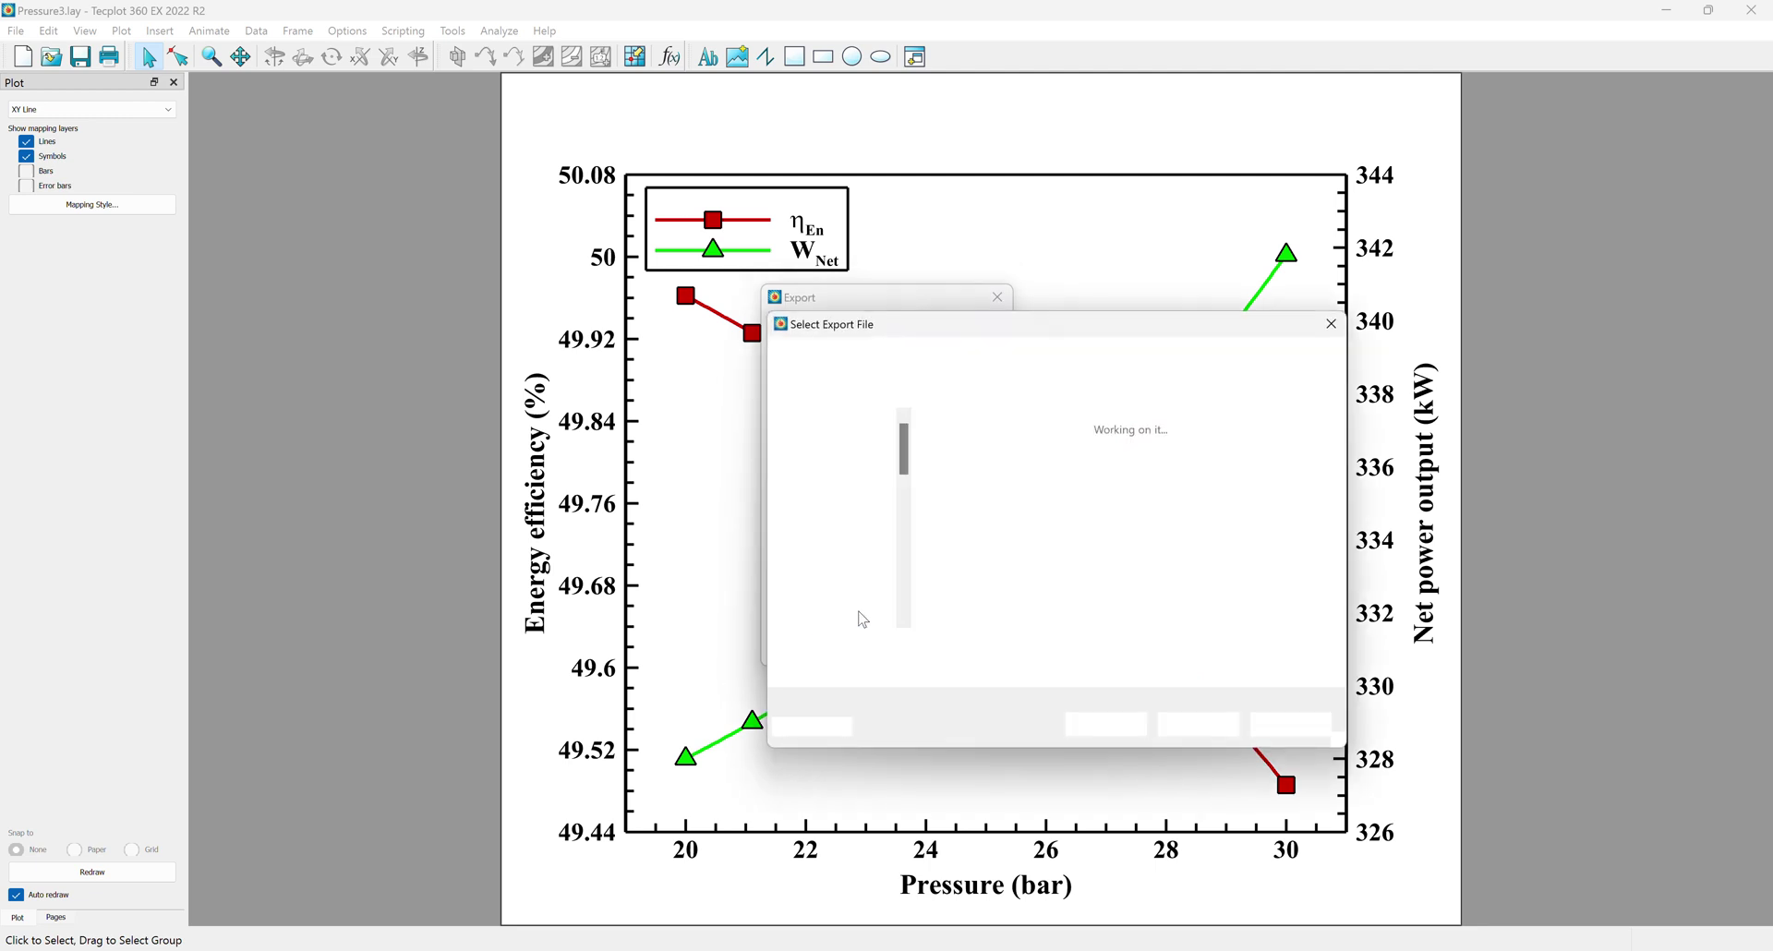
click(1020, 364)
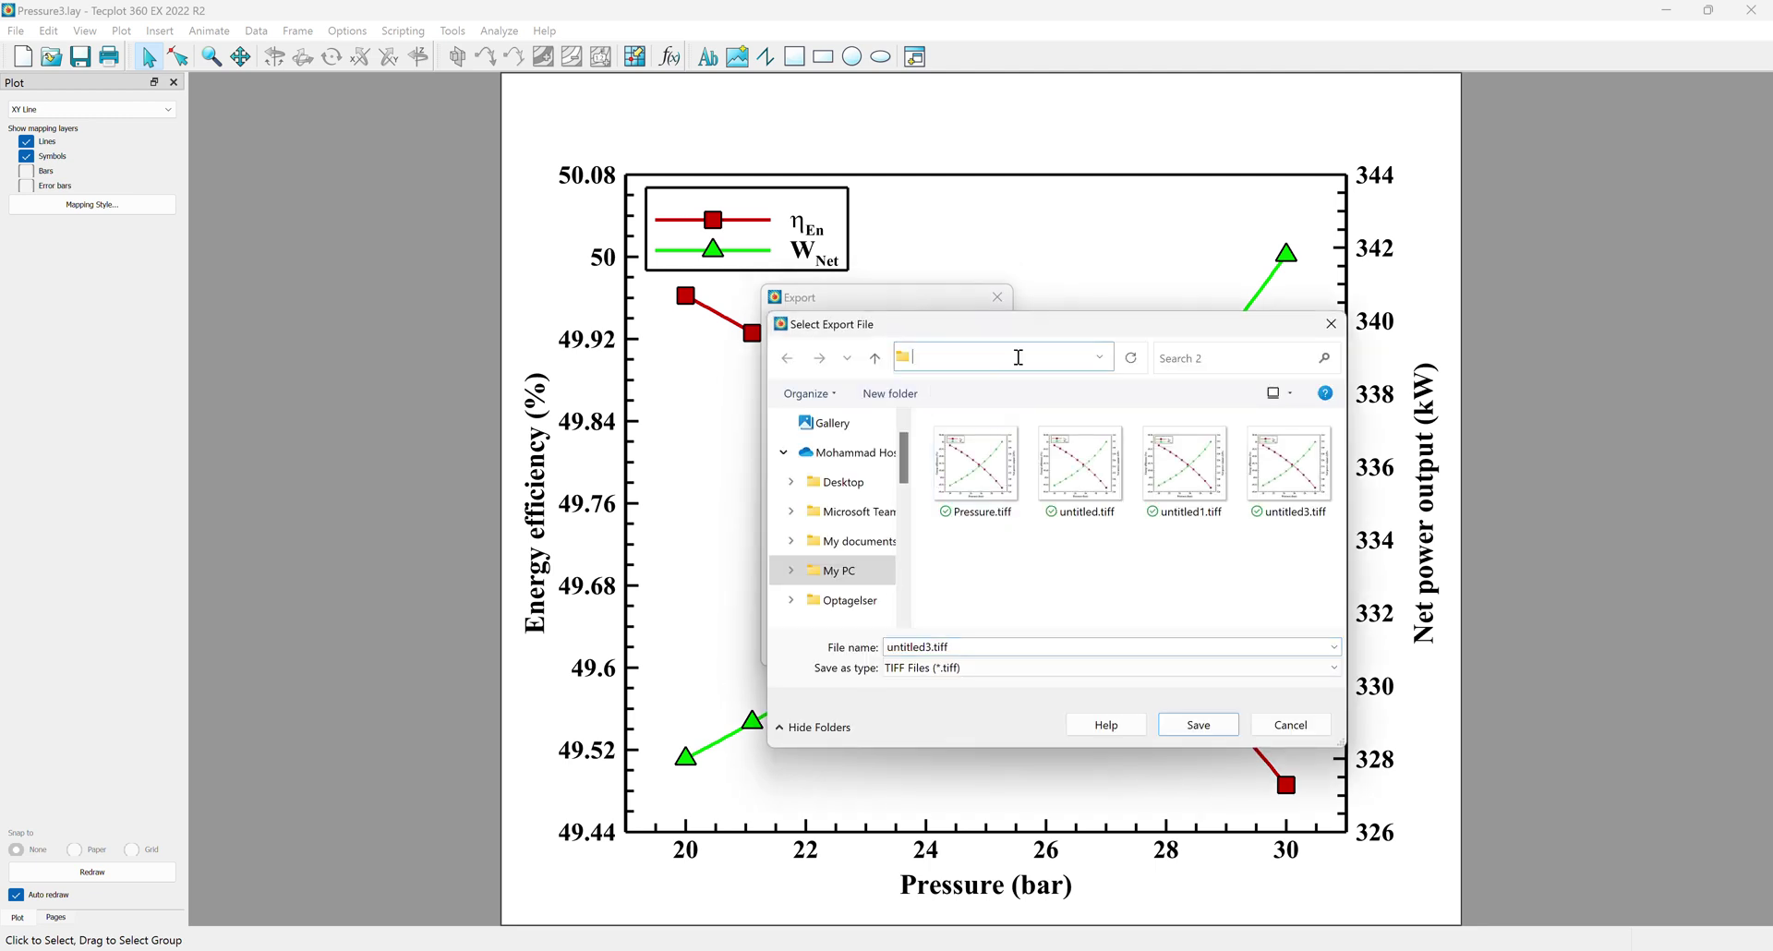
click(1001, 602)
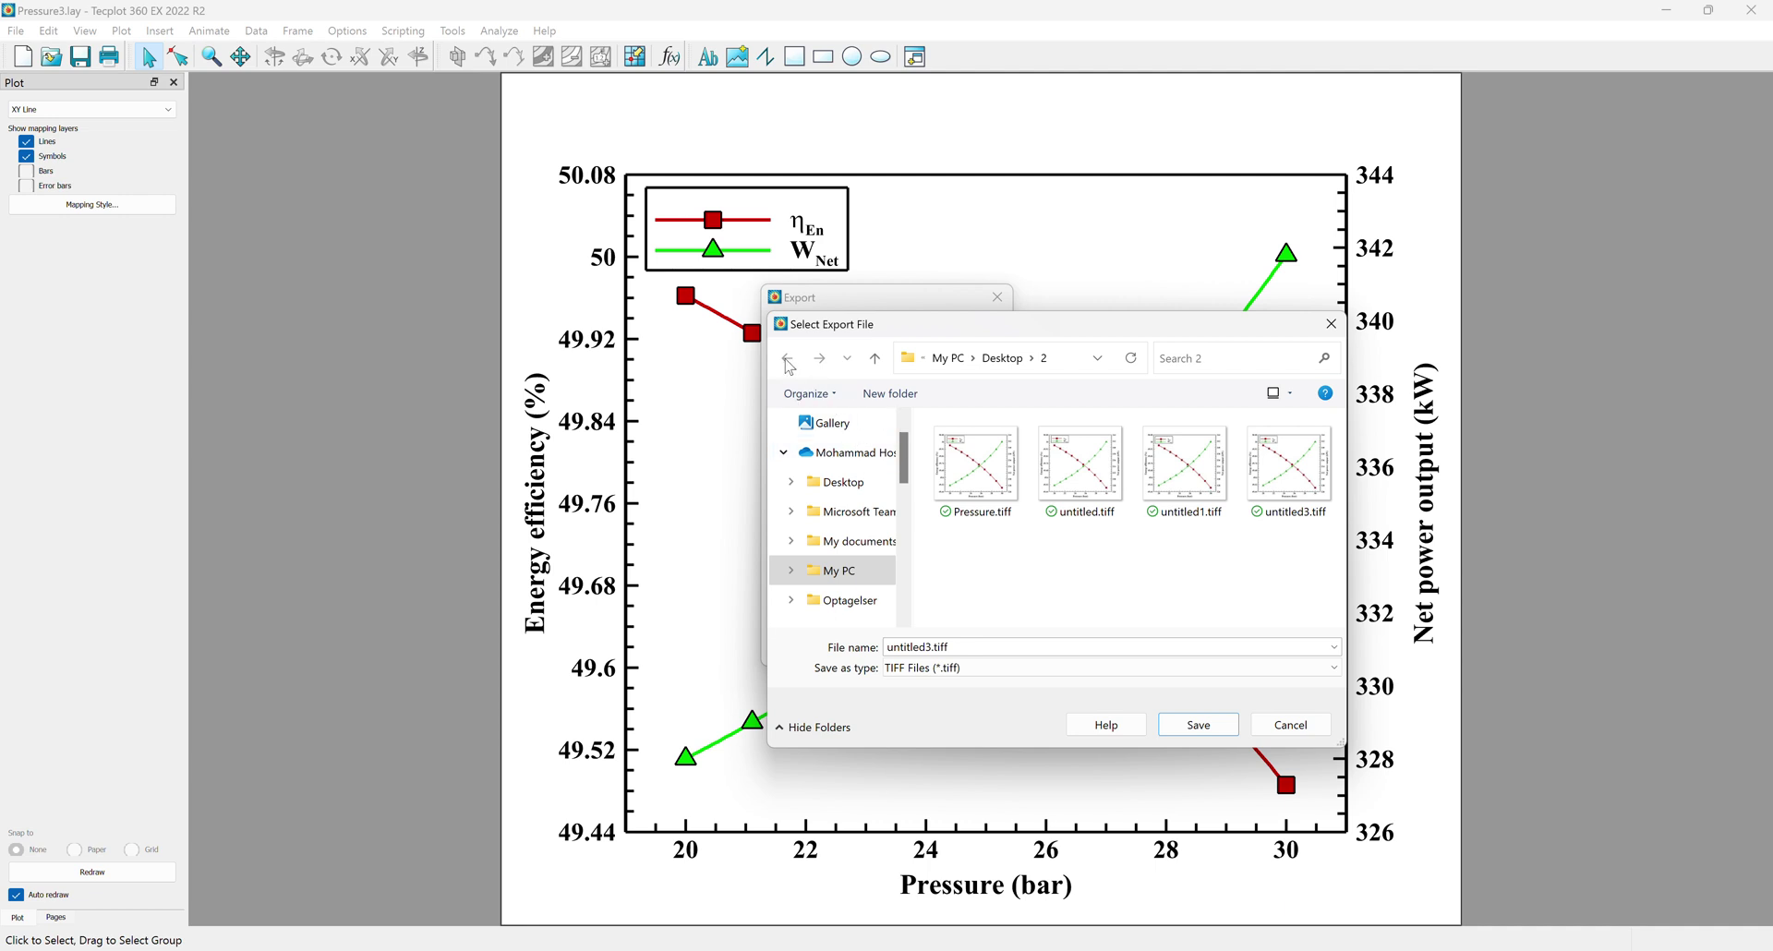
click(1075, 357)
click(1257, 726)
Step: In File Explorer, go to the Desktop's 2 folder and open Pressure.tiff
key(alt+Tab)
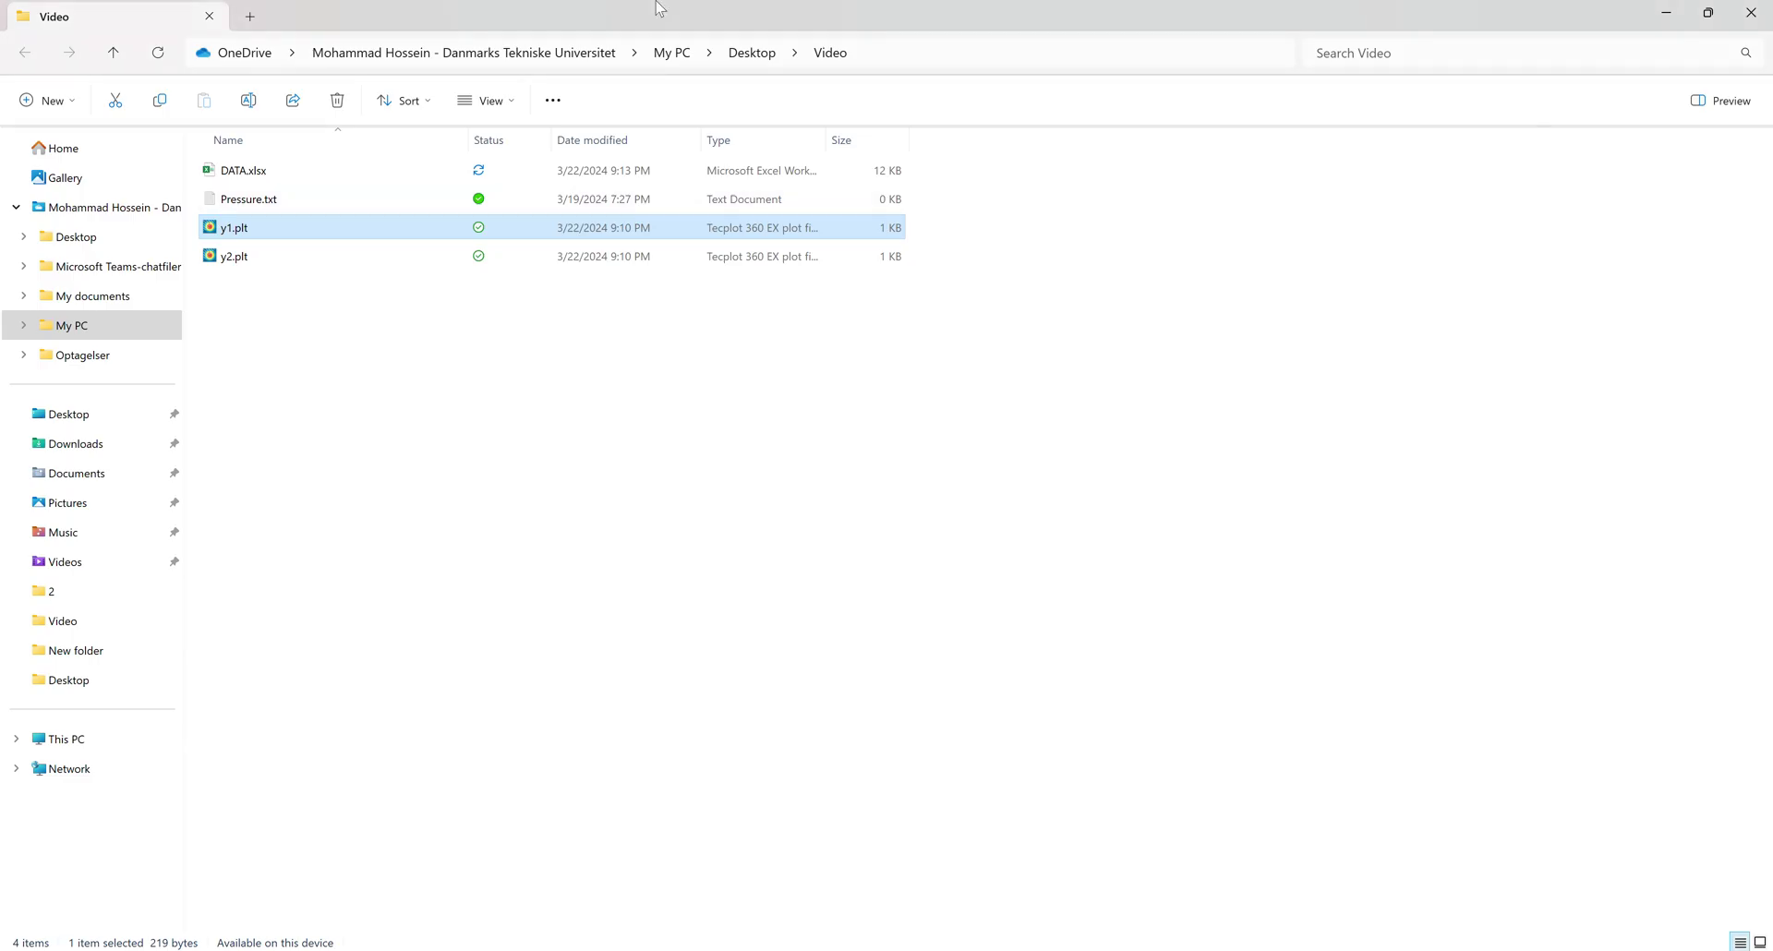
click(1079, 52)
key(Return)
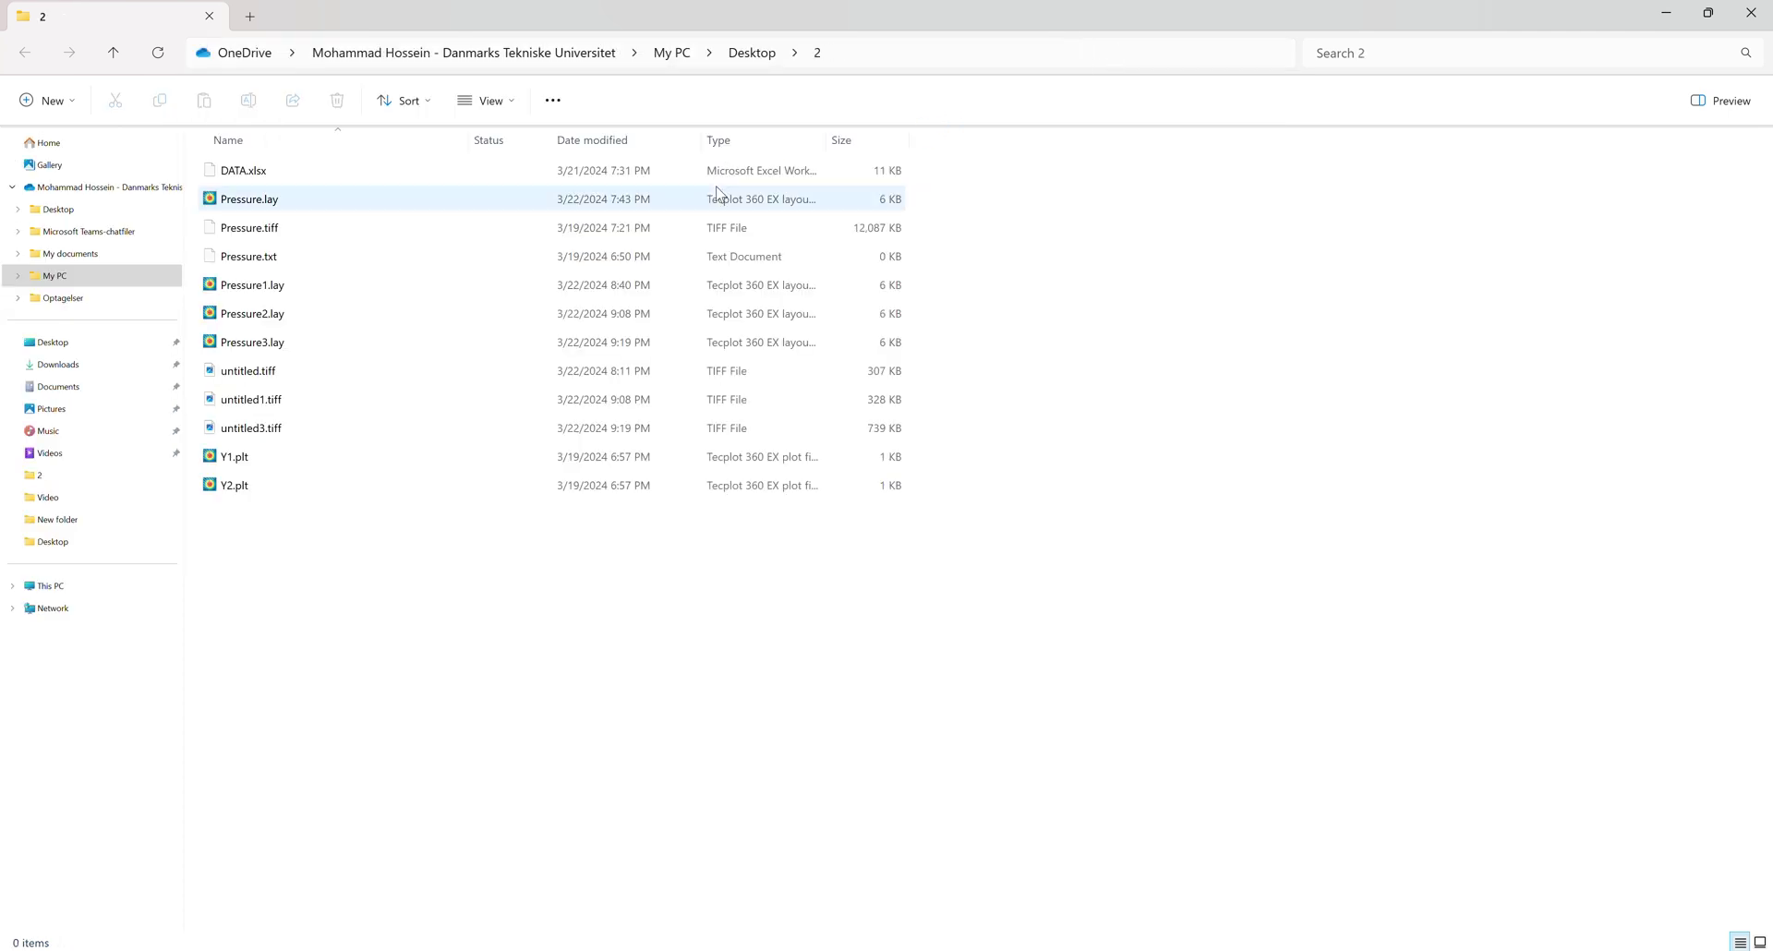
double_click(317, 228)
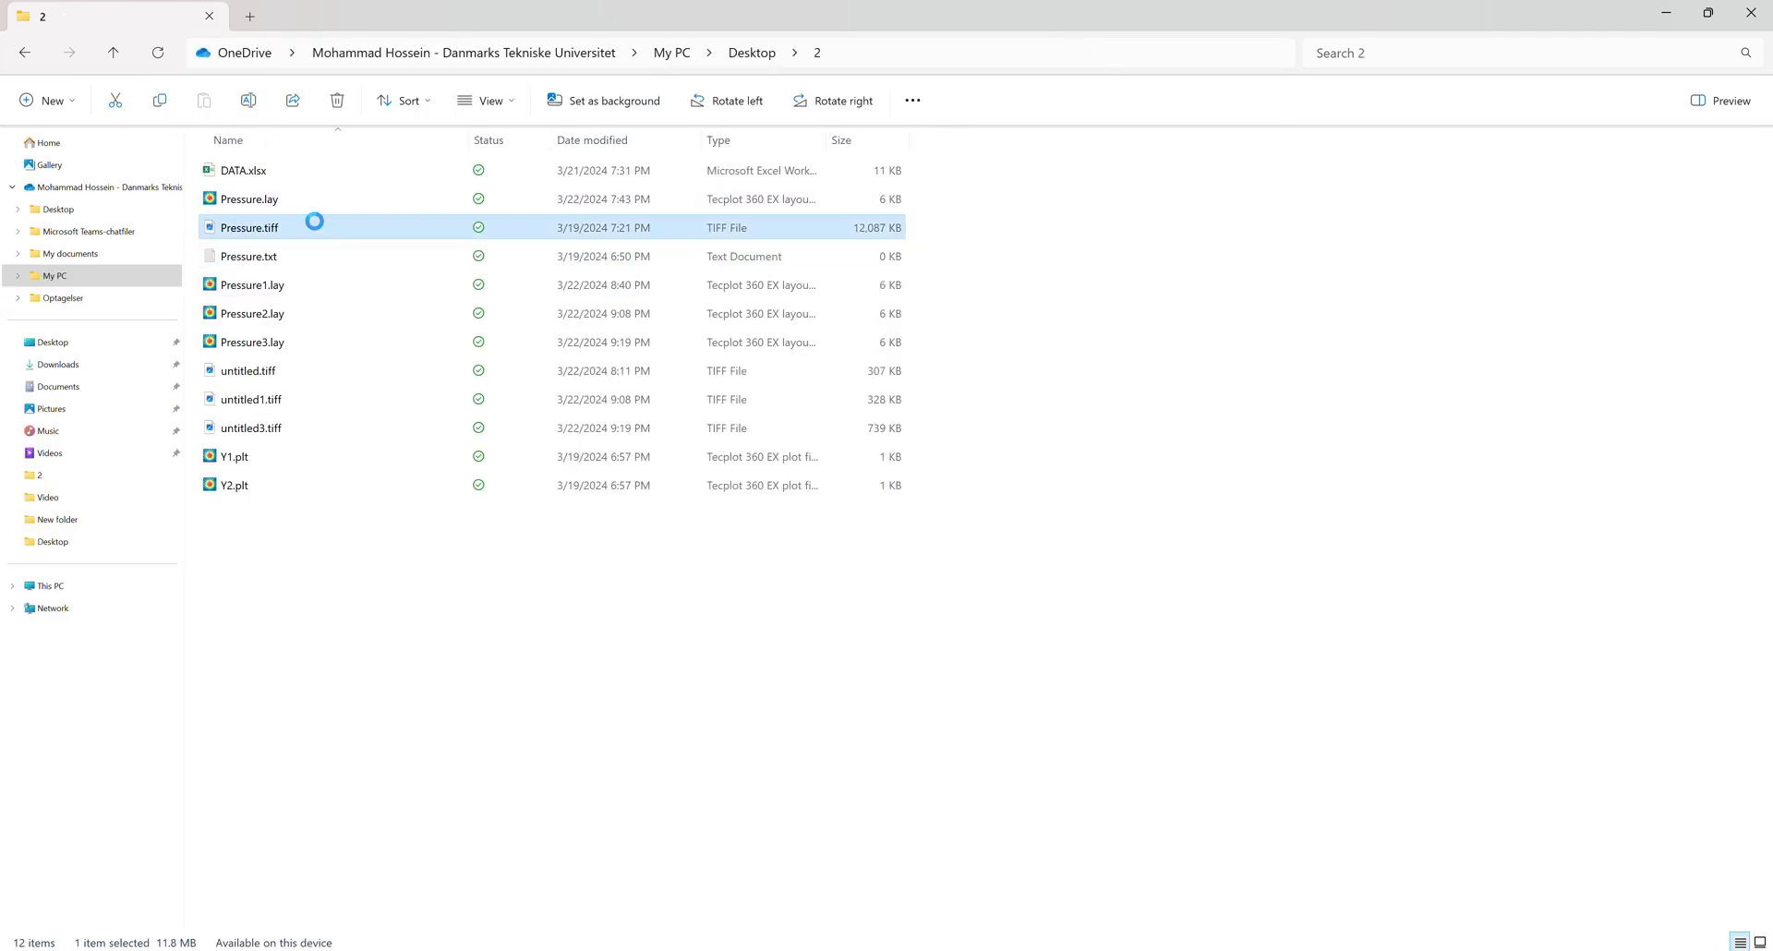